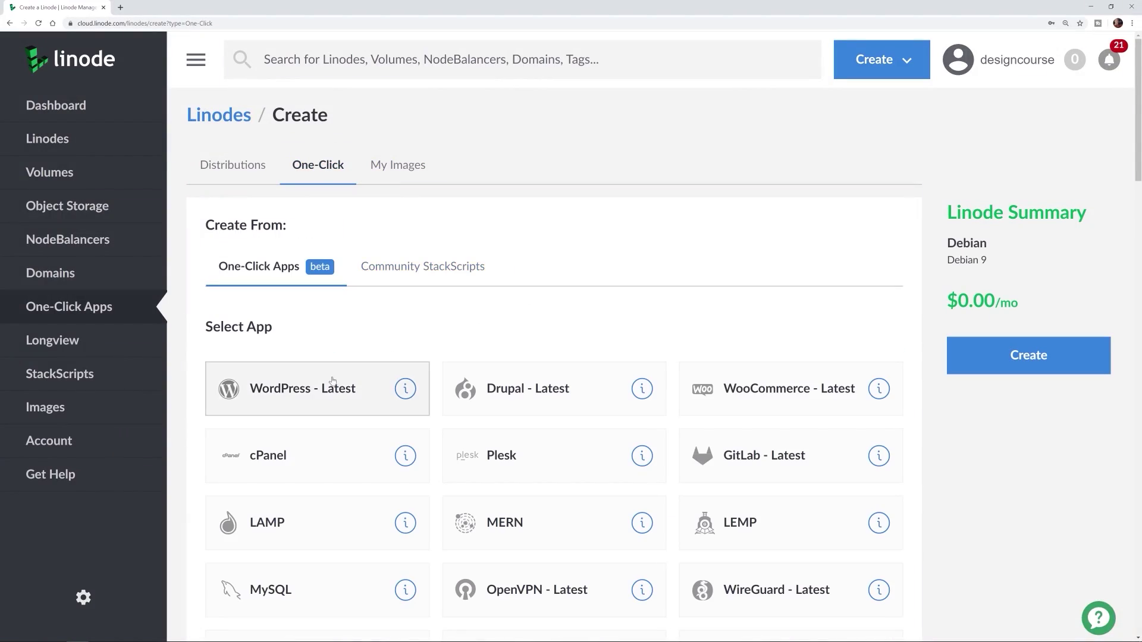
- Choose the WordPress - Latest one-click app, with the Atlanta, GA region and the Linode 2GB plan
left_click(332, 383)
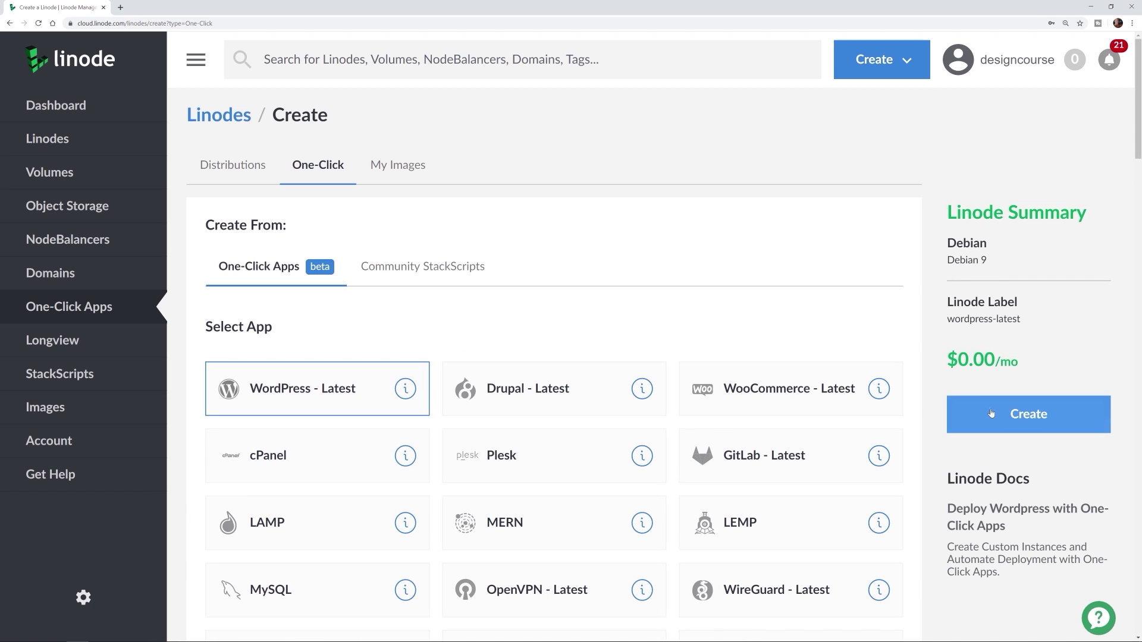
scroll(991, 412, "down", 15)
scroll(991, 413, "down", 3)
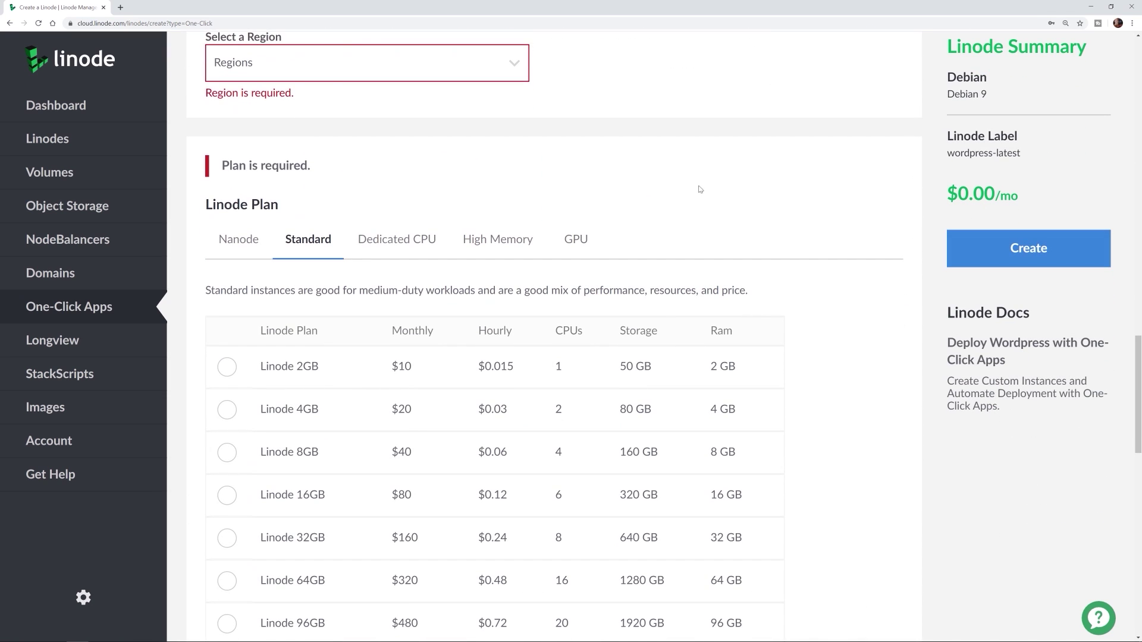
left_click(256, 63)
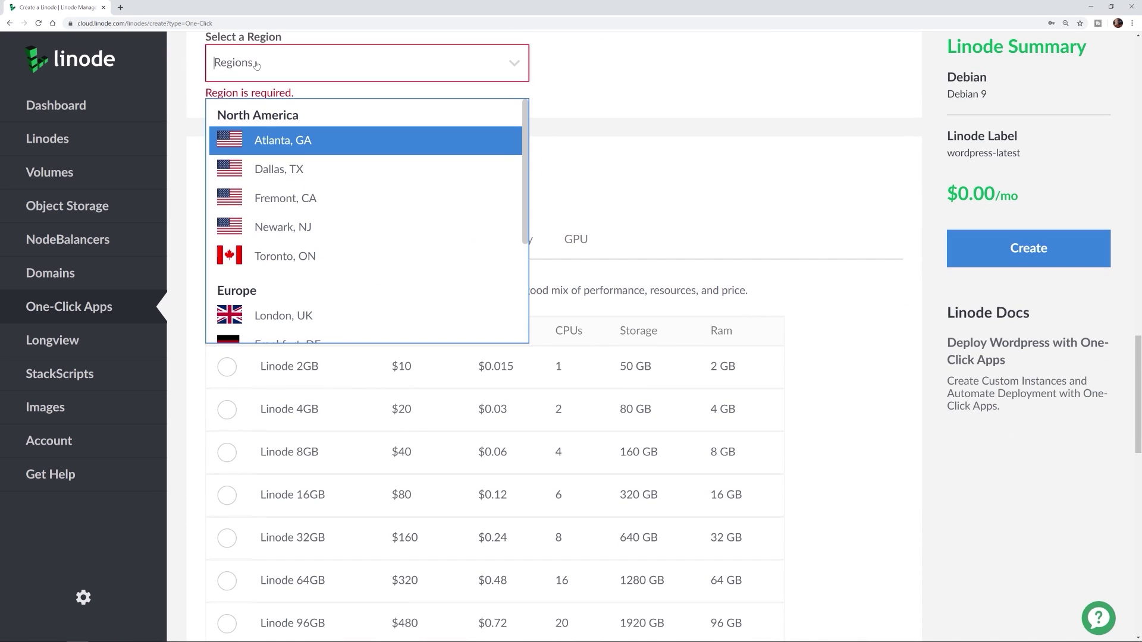
left_click(273, 141)
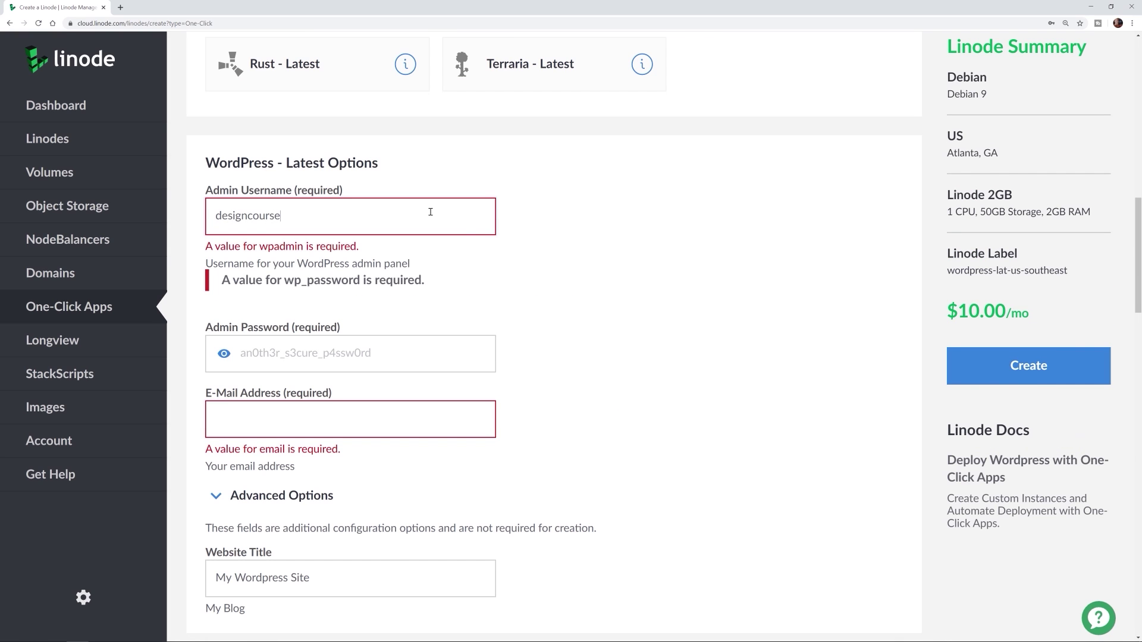
- Enter the WordPress admin password and the contact's e-mail address, and create the Linode
key("Tab")
type("cont")
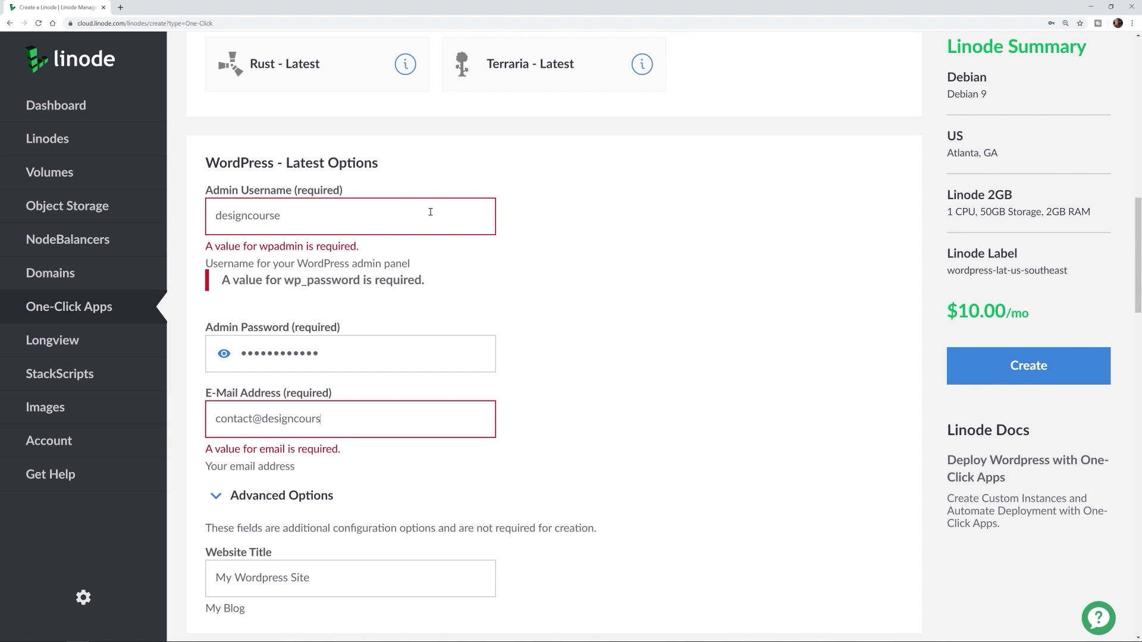
type("e.com")
scroll(431, 213, "down", 3)
left_click(951, 364)
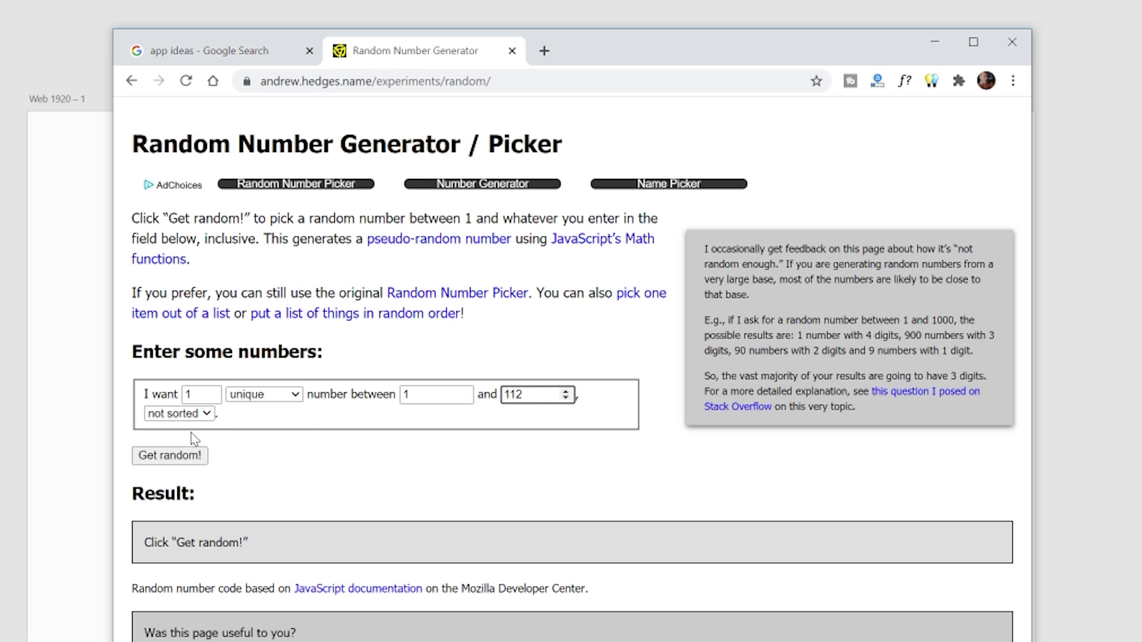
- Generate one random number between 1 and 112 and find the idea with that number in the app ideas article
left_click(171, 456)
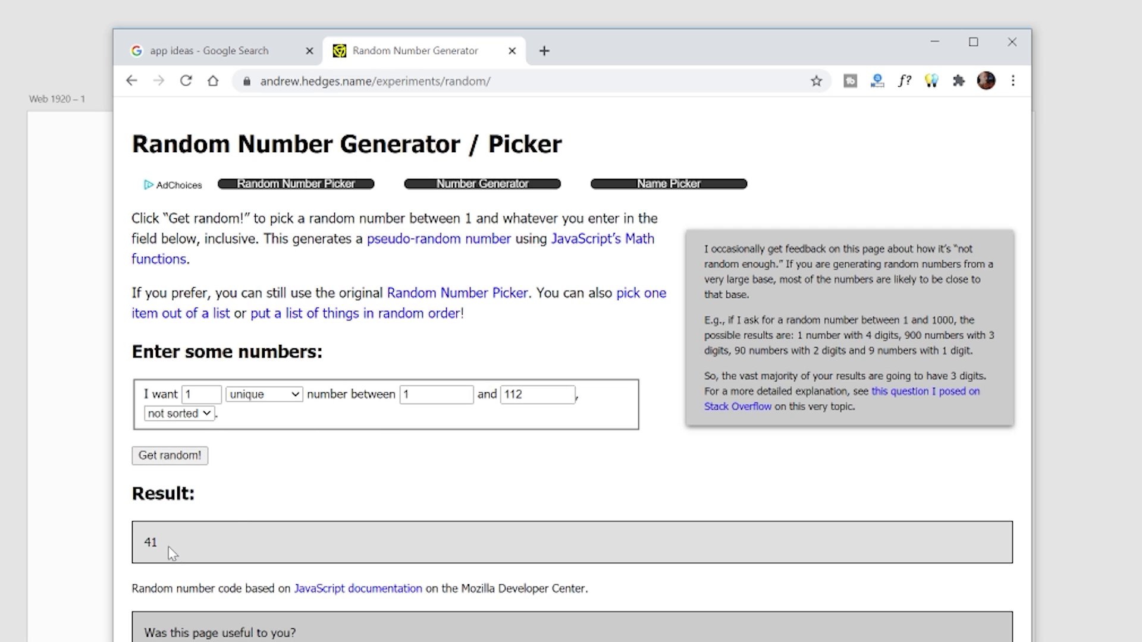
left_click_drag(171, 553, 137, 550)
key("ctrl+c")
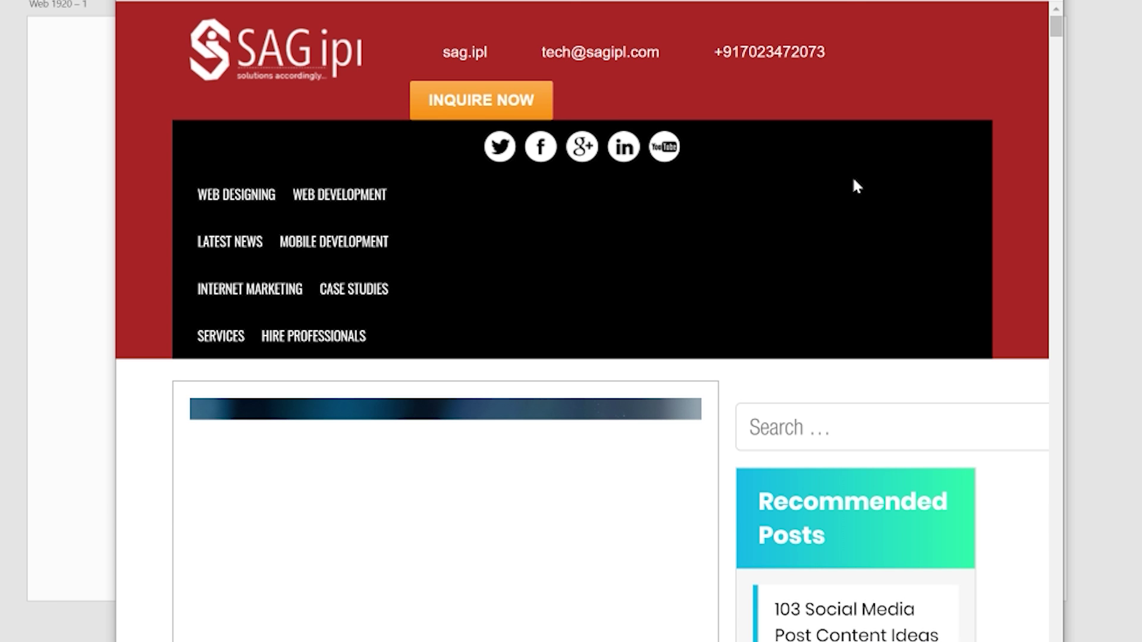
key("ctrl+f")
key("ctrl+v")
scroll(404, 413, "down", 3)
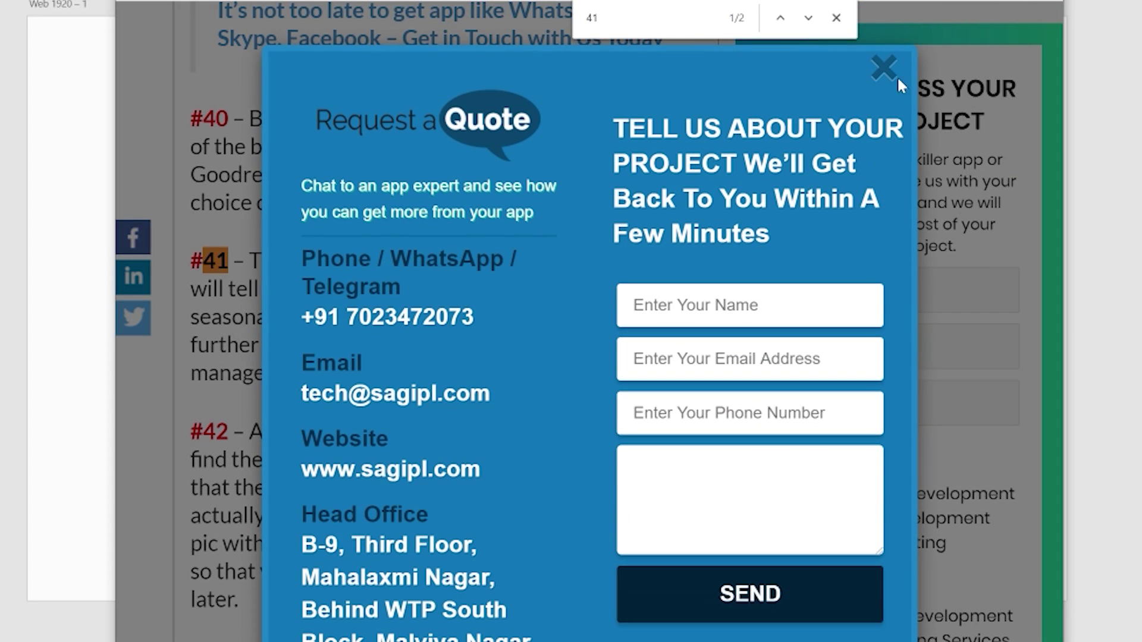
left_click(887, 70)
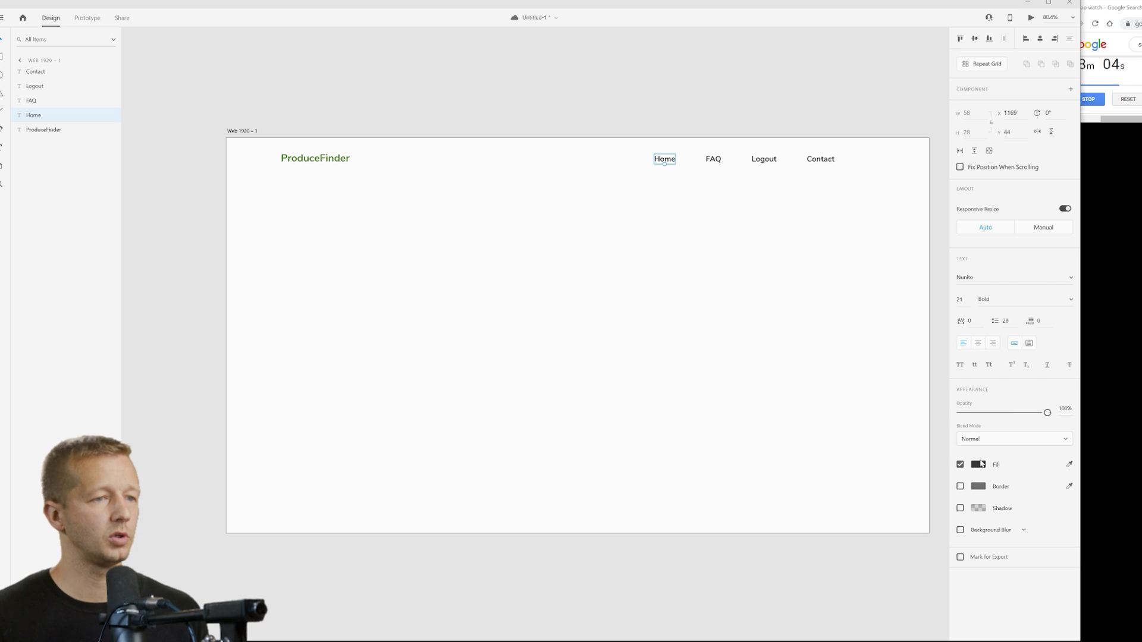
- Color the Home navigation link with the saved green swatch and shift all four navigation links farther right on the artboard
left_click(978, 464)
left_click(864, 519)
left_click(634, 283)
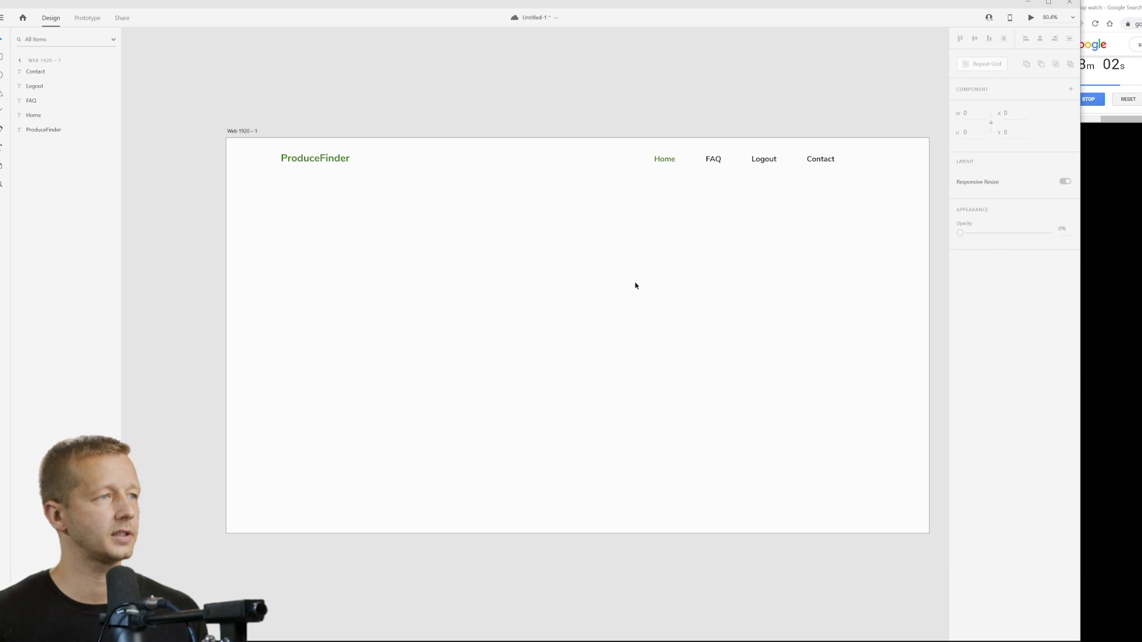
left_click_drag(604, 153, 859, 159)
left_click(876, 210)
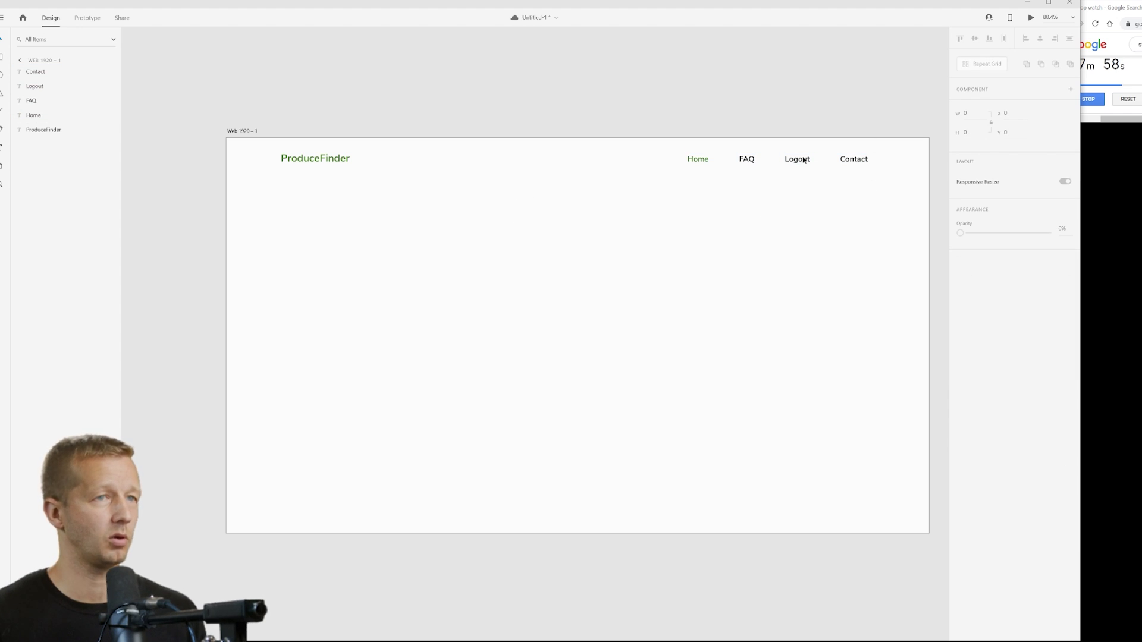
left_click(1110, 73)
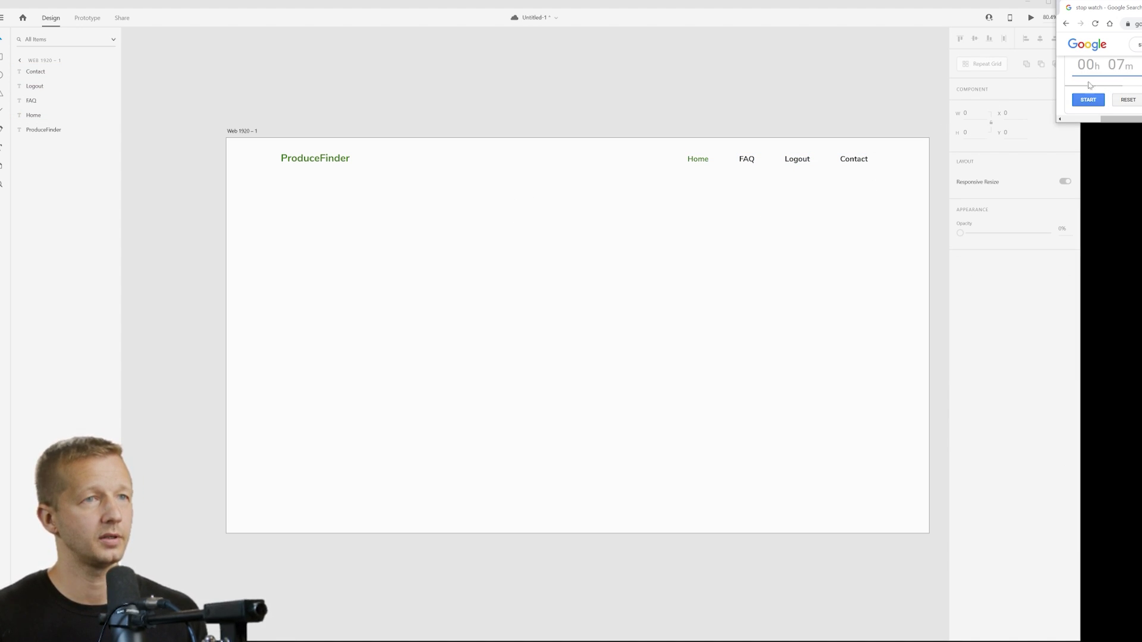
left_click(1093, 97)
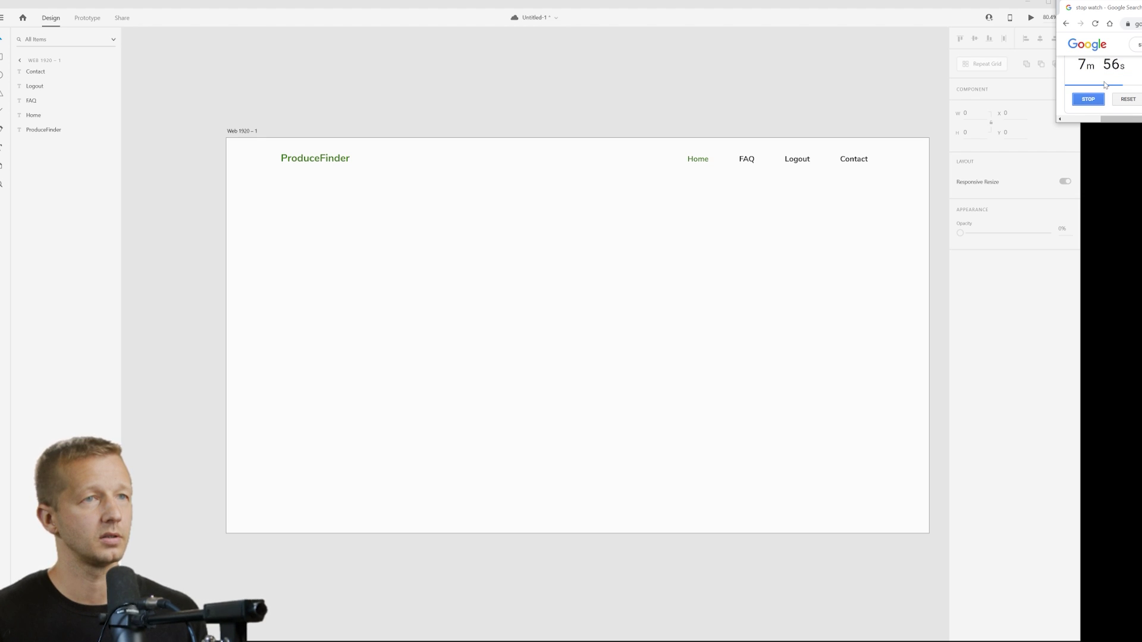
left_click(407, 265)
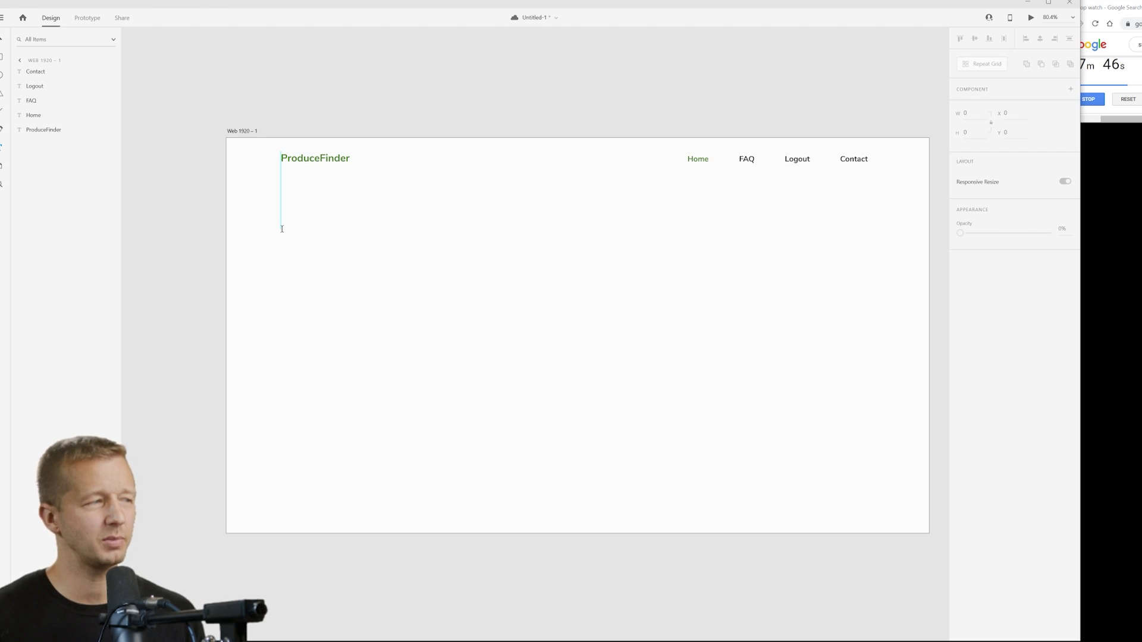
- Add the text "Enter your zip code" below the ProduceFinder logo, aligned with its left edge, at font size 64
left_click(282, 229)
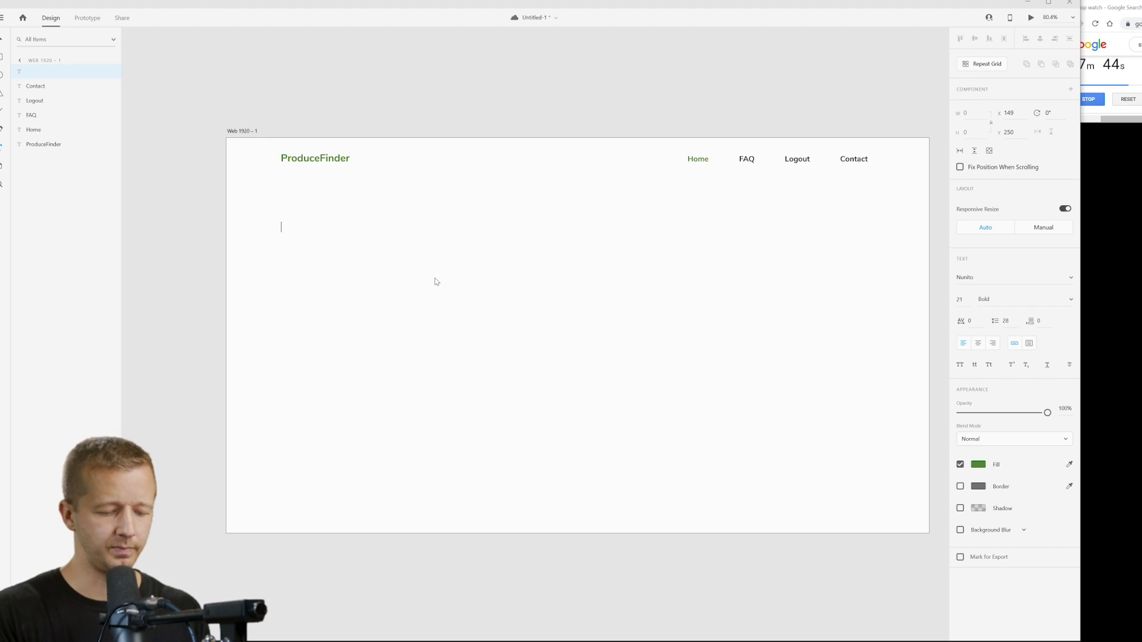
type("Enter your ")
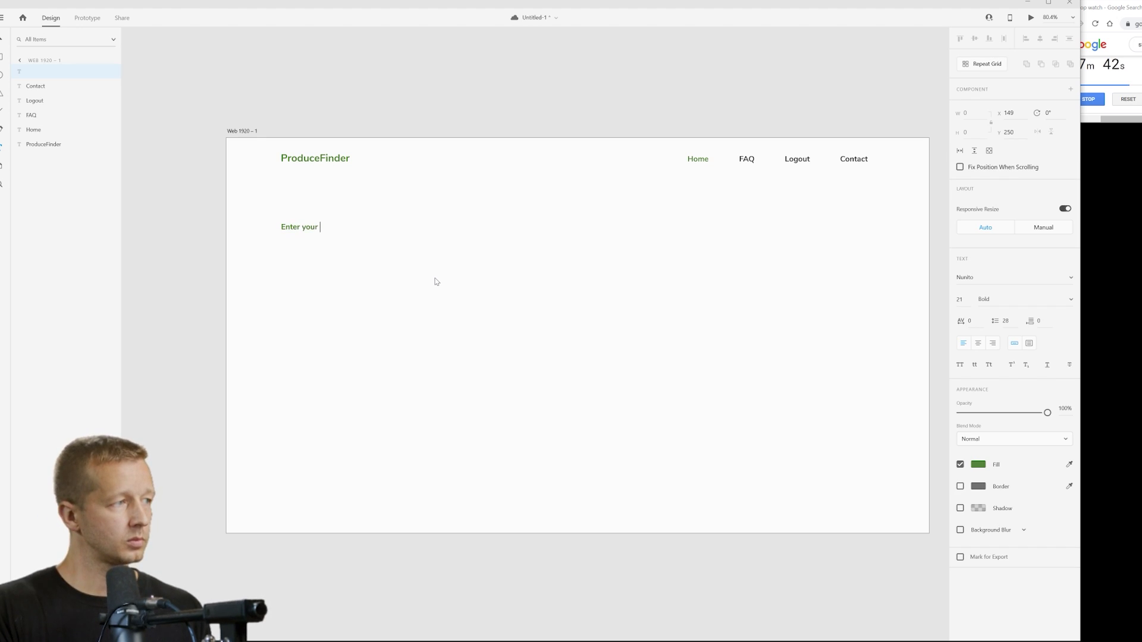
type("zip code")
key("Escape")
left_click(959, 299)
type("64")
key("Return")
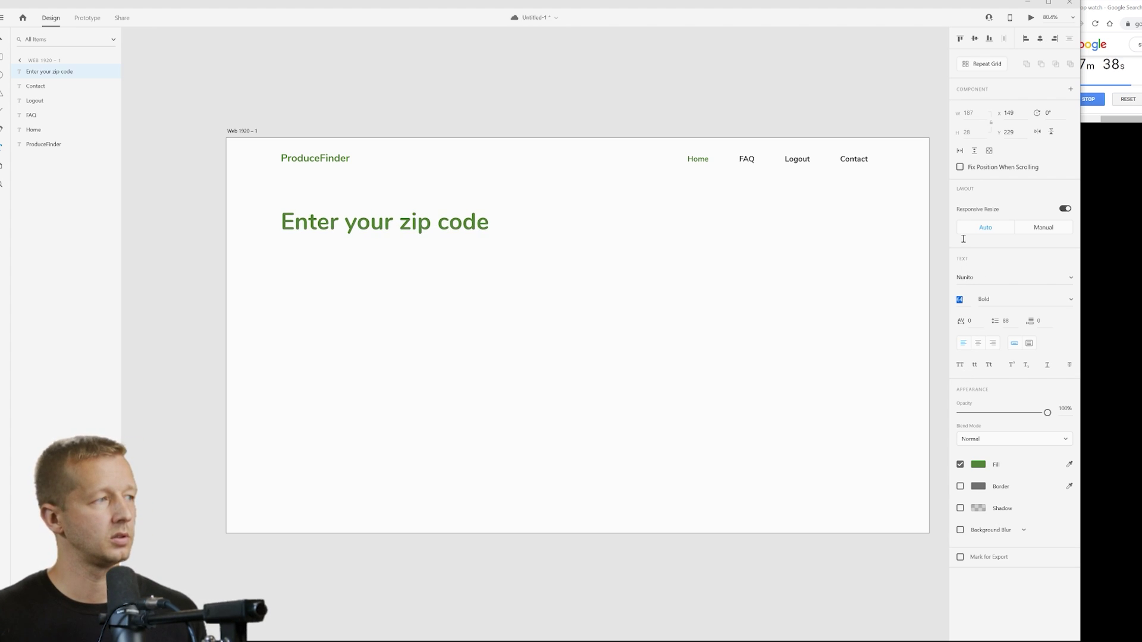
- Set the fill color of the "Enter your zip code" heading to black, #000000
left_click(978, 464)
left_click_drag(922, 472, 801, 528)
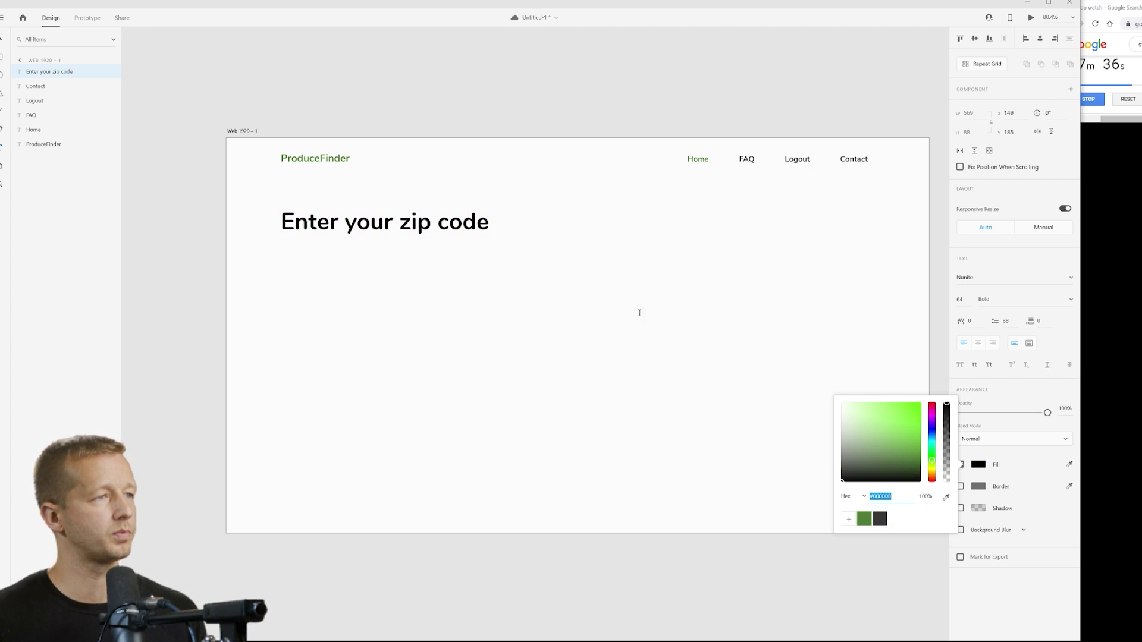
double_click(396, 224)
key("Escape")
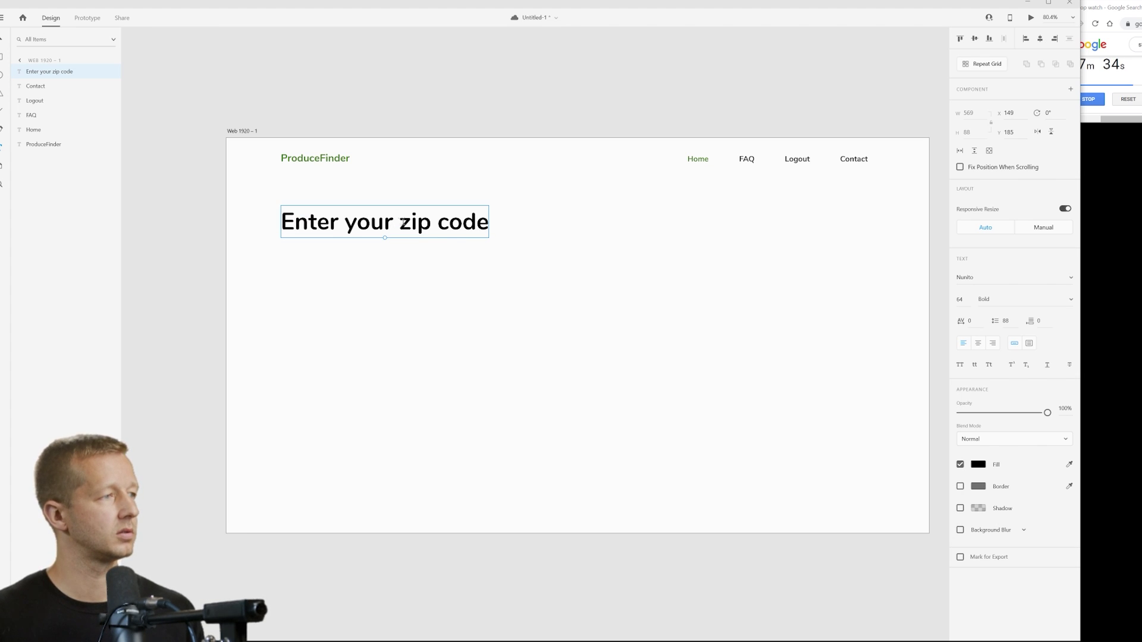
- Move the zip code heading slightly down the artboard and reduce its font size to 48
left_click_drag(392, 223, 392, 241)
left_click(961, 302)
key("Down")
key("Down")
key("Down")
key("Down")
key("Down")
key("Down")
key("Down")
key("Down")
key("Down")
key("Down")
key("Down")
key("Down")
key("Down")
key("Down")
key("Down")
key("Down")
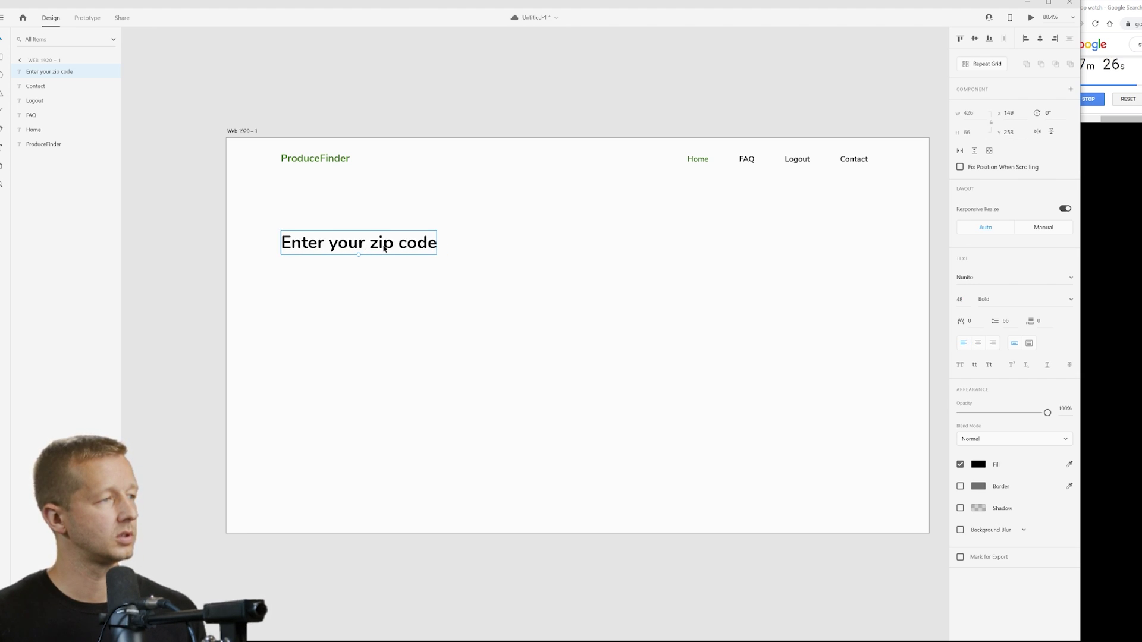
- Change the heading text to "What type of produce do you want?" and move it near the artboard's horizontal center
double_click(385, 247)
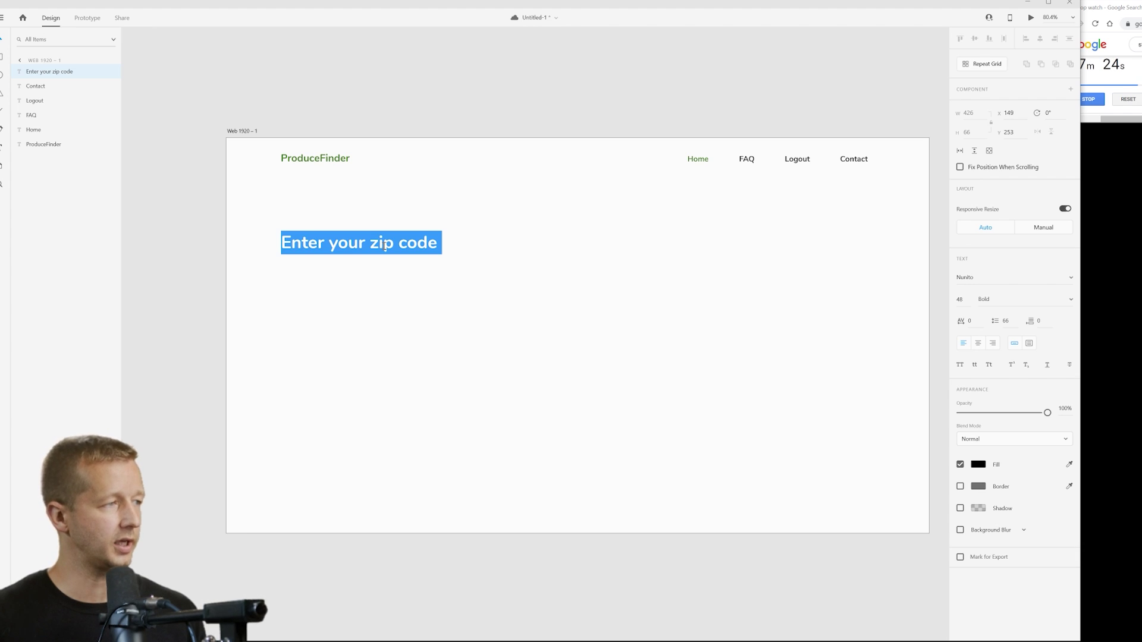
type("What type of prod")
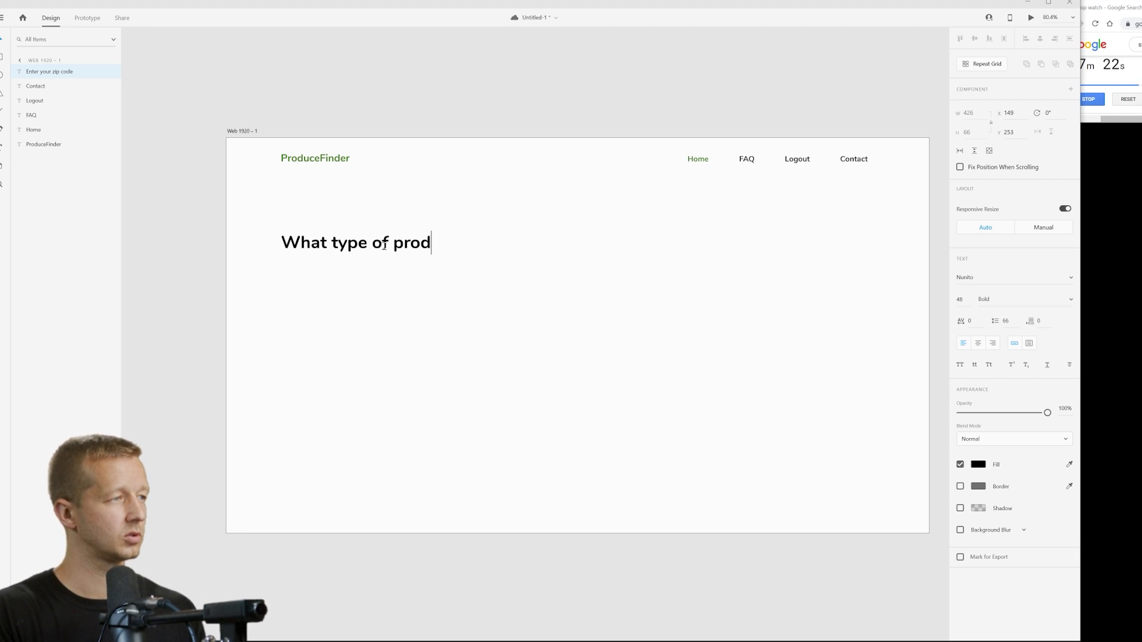
type("uce do you want?")
key("Escape")
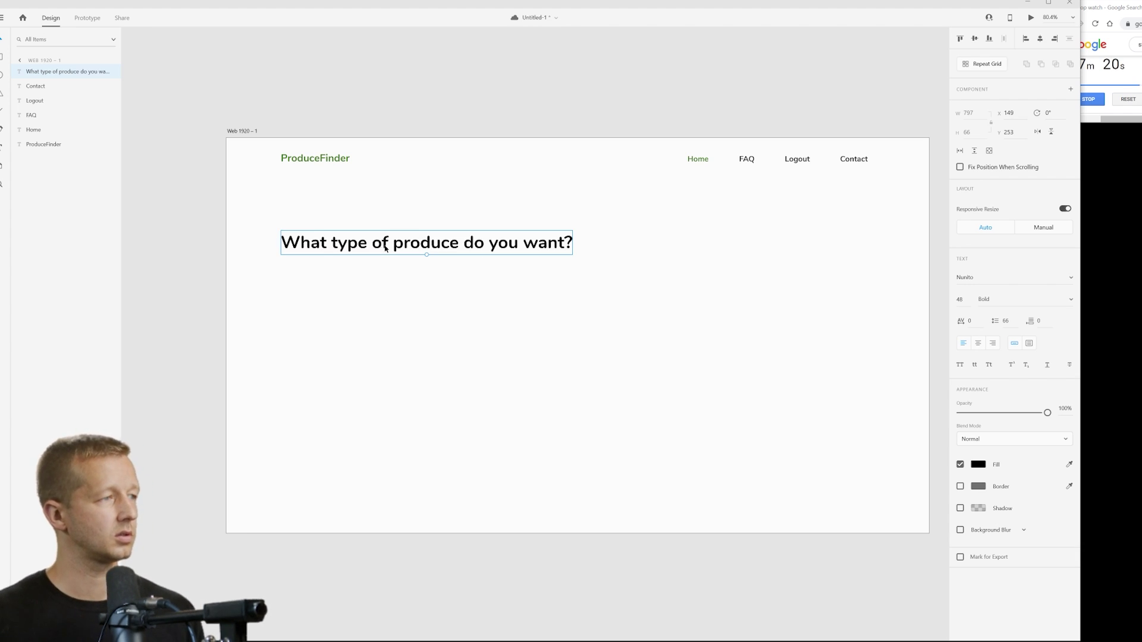
left_click_drag(399, 247, 533, 240)
left_click(582, 285)
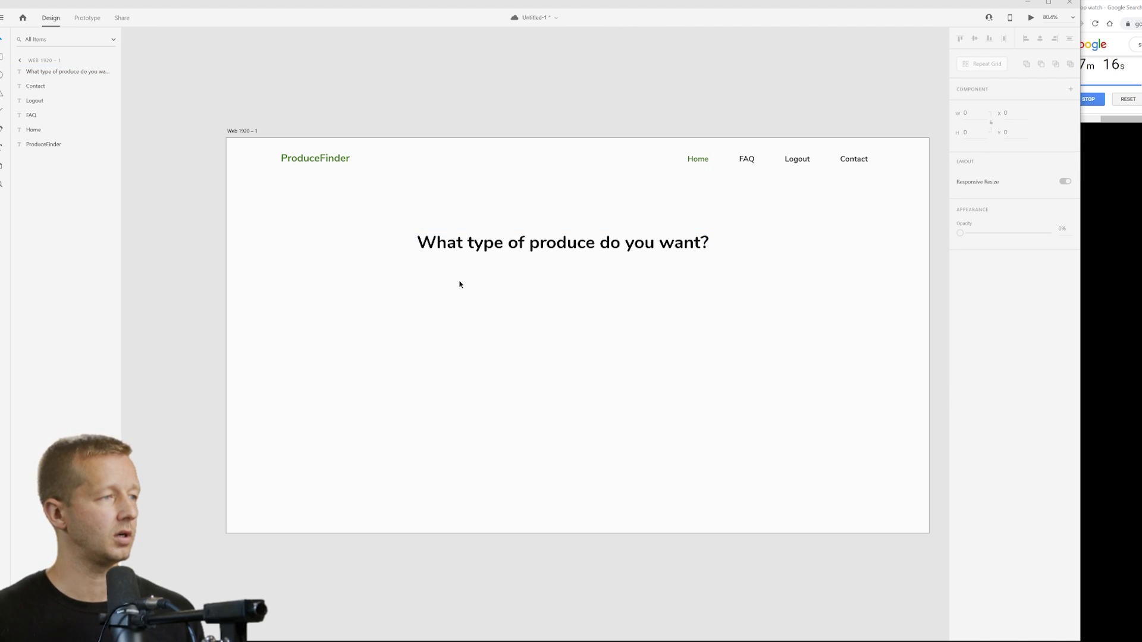
- Draw a rounded rectangle about 63 px high below the heading and duplicate it to form a narrow and a wide field side by side
left_click(2, 57)
mouse_move(349, 278)
left_mouse_down()
mouse_move(533, 310)
mouse_move(538, 284)
mouse_move(484, 287)
mouse_move(581, 283)
mouse_move(428, 295)
mouse_move(281, 289)
mouse_move(383, 289)
left_mouse_up()
left_click(617, 316)
left_click(578, 289)
key("ctrl+d")
left_click(488, 334)
left_click_drag(487, 335, 444, 281)
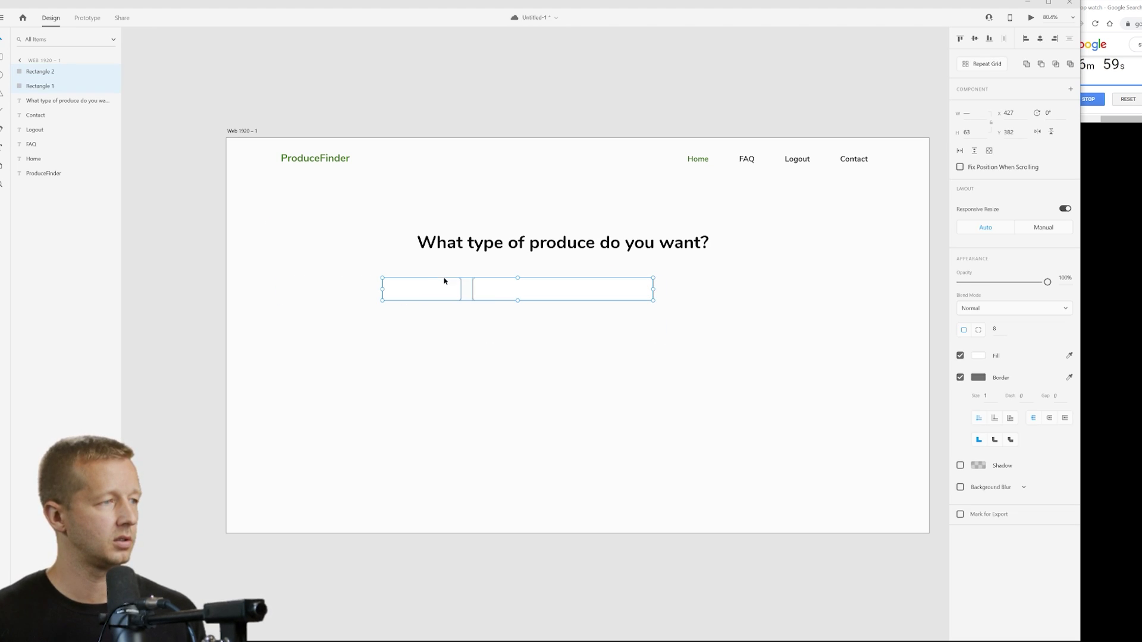
- Lighten the border color of both field rectangles to a medium gray
left_click(977, 377)
left_click_drag(888, 351, 829, 350)
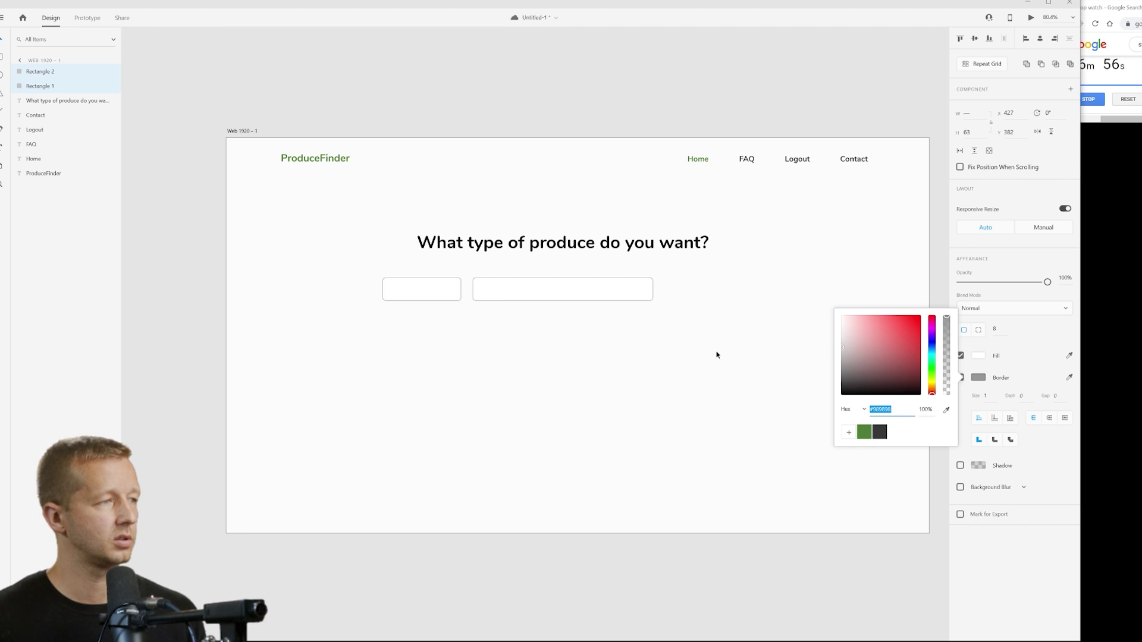
left_click(441, 351)
- Set the artboard's fill to a very light gray so the white fields stand out
left_click(241, 130)
left_click(977, 304)
left_click(845, 260)
left_click_drag(844, 260, 823, 256)
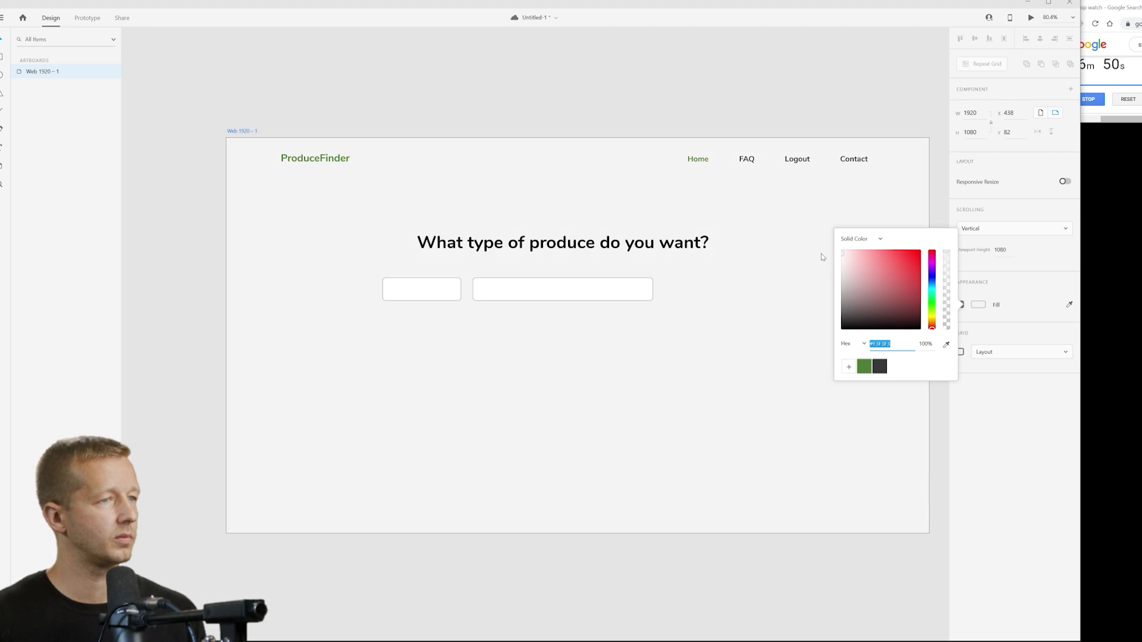
- Remove the border from both white field rectangles
left_click(583, 281)
left_click(411, 294, "shift")
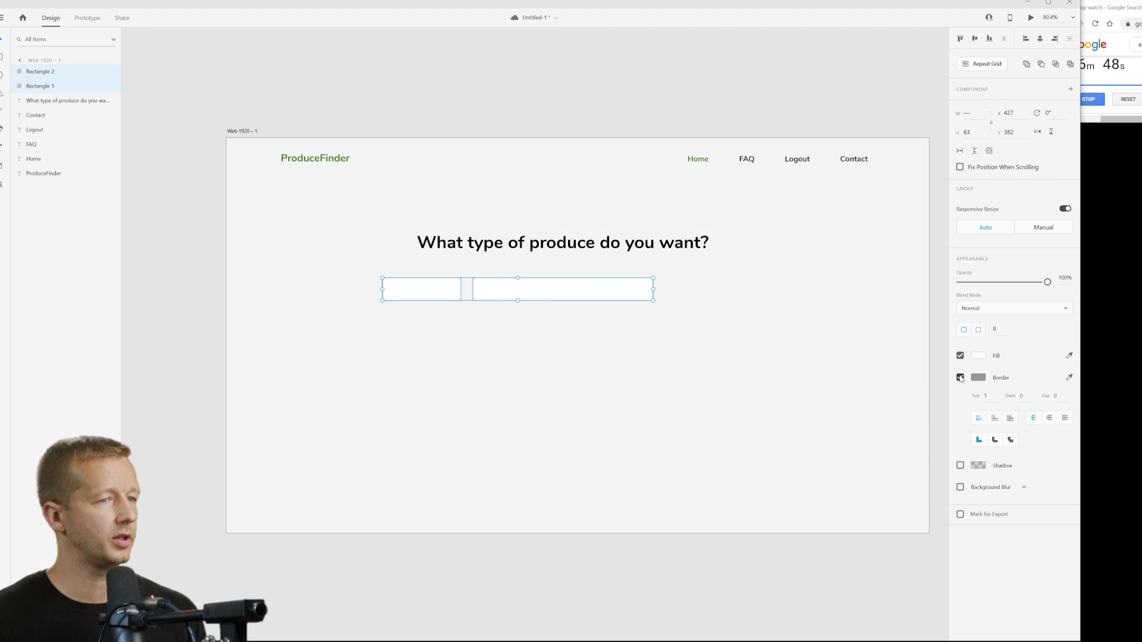
left_click(706, 354)
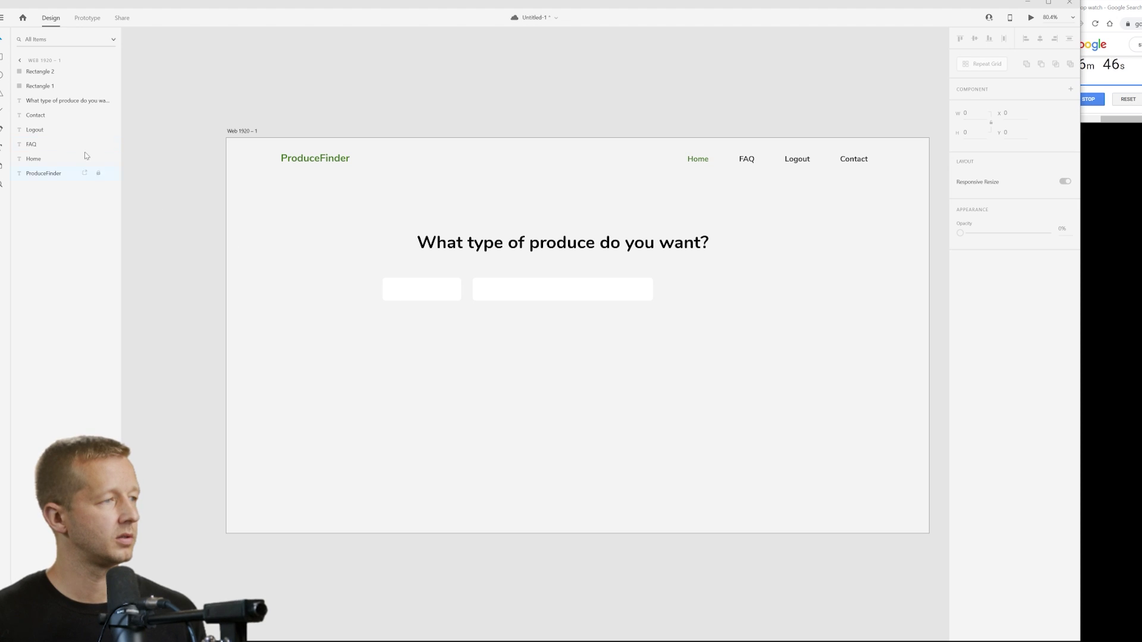
- Swap the two field rectangles so the wide one comes first and the narrow one follows with a small gap
left_click(491, 291)
left_click(504, 337)
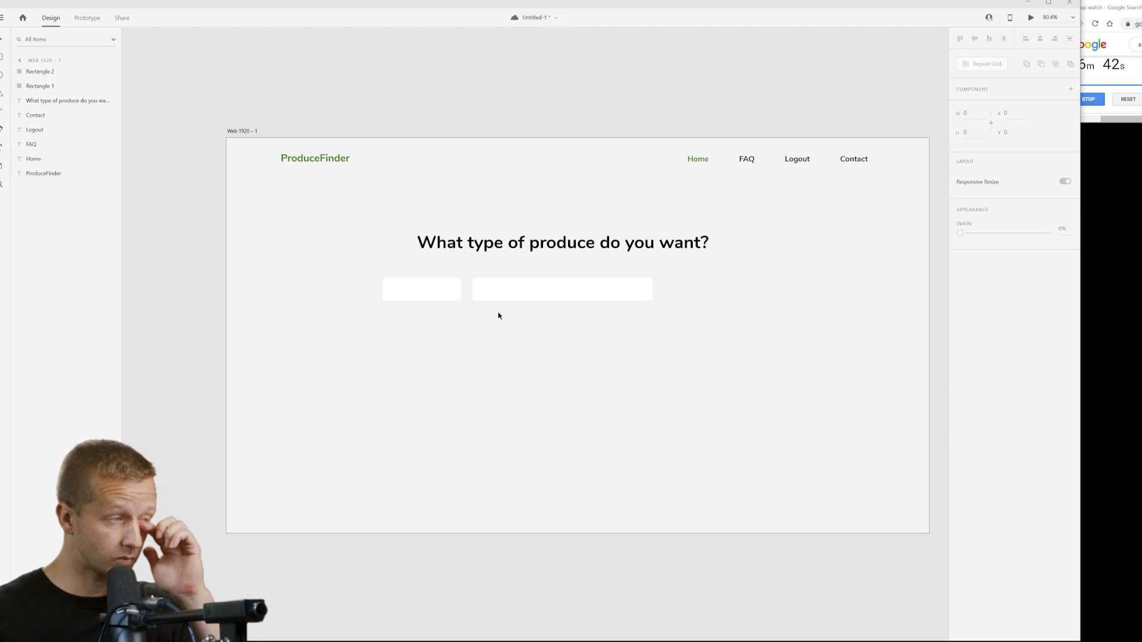
left_click(506, 297)
left_click(420, 294)
left_click_drag(431, 293, 571, 291)
left_click(642, 293, "shift")
left_click(472, 302)
left_click(458, 297)
left_click(321, 247)
- Add a text box about 493 px wide over the wide field reading "Vegetables" and set its font size to 21
key("t")
left_click_drag(352, 282, 528, 295)
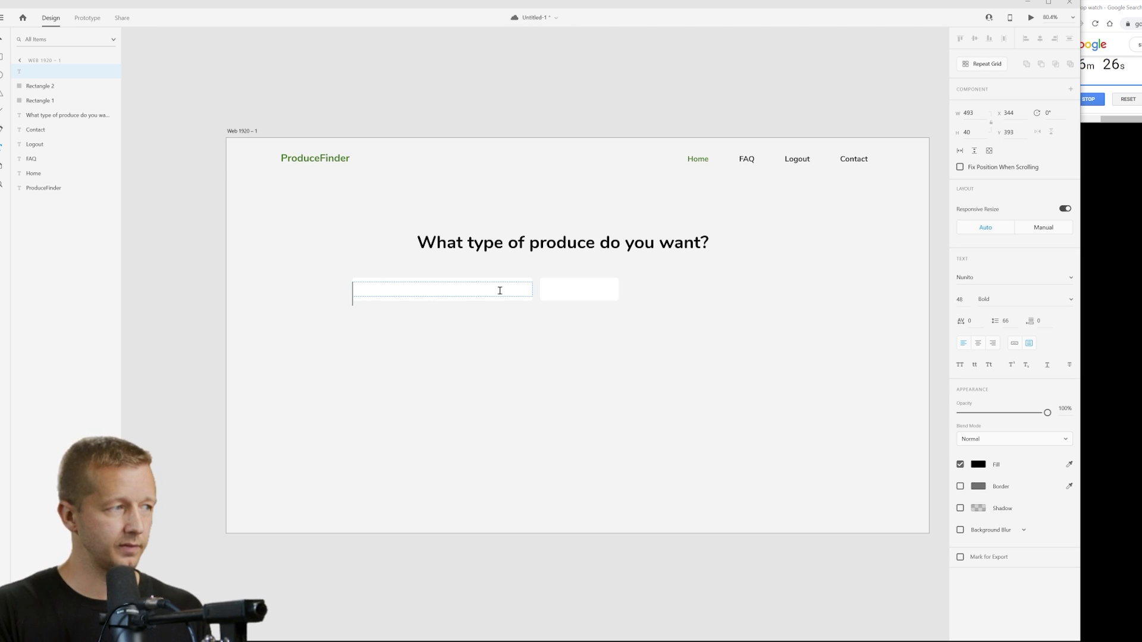
type("Vegetables")
key("Escape")
left_click(959, 299)
type("21")
key("Return")
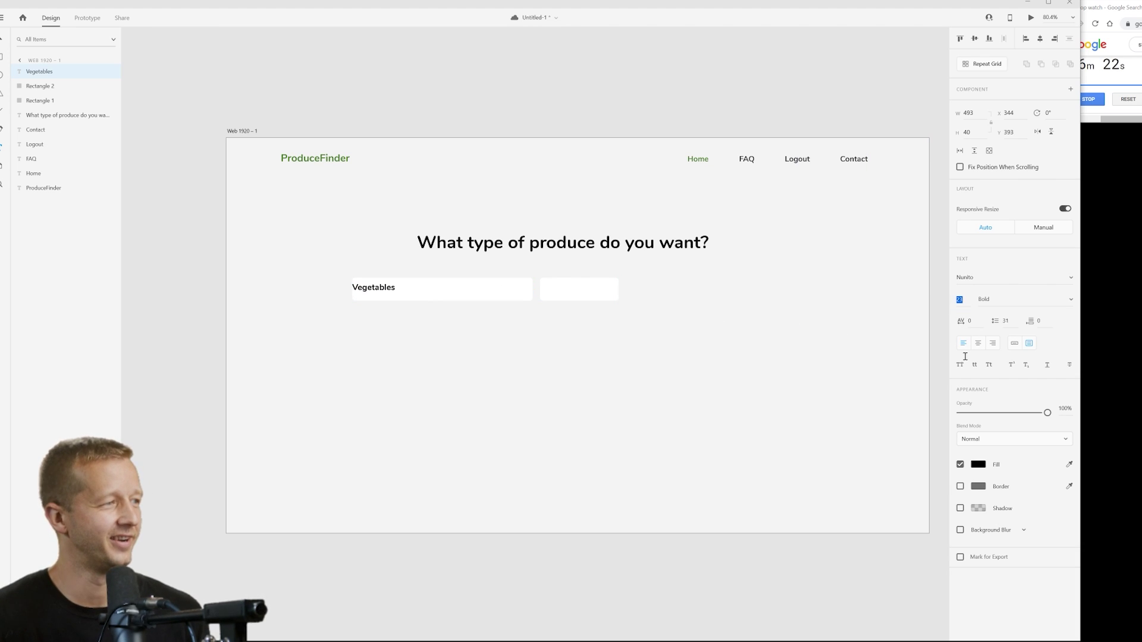
- Indent the "Vegetables" text from the wide field's left edge and center it vertically inside the field
left_click(380, 294)
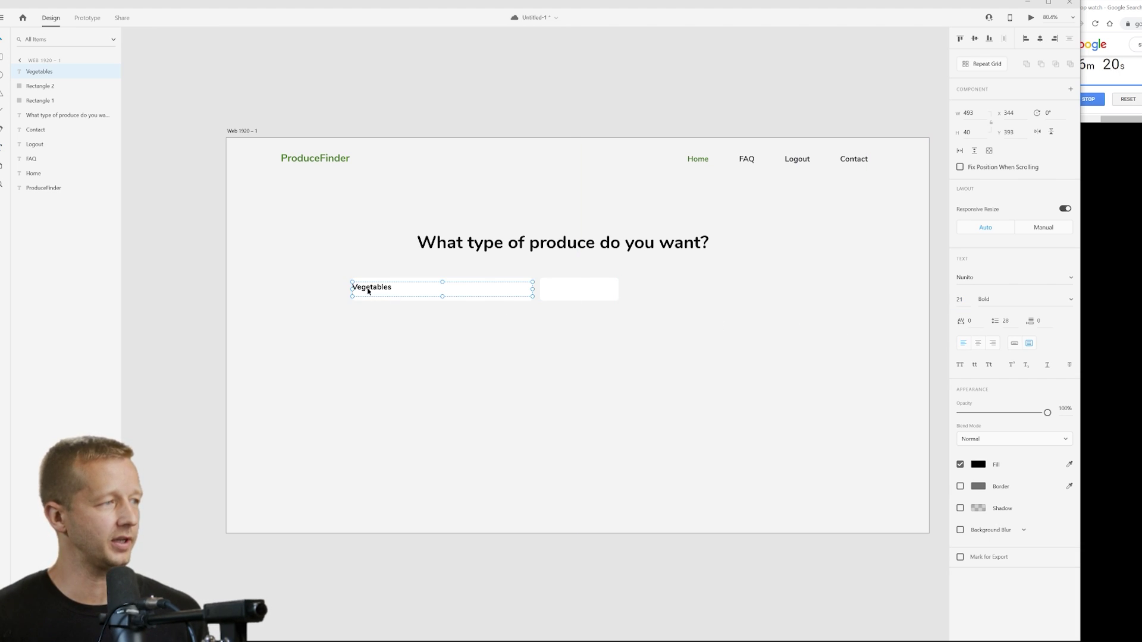
left_click_drag(370, 291, 381, 294)
left_click(418, 327)
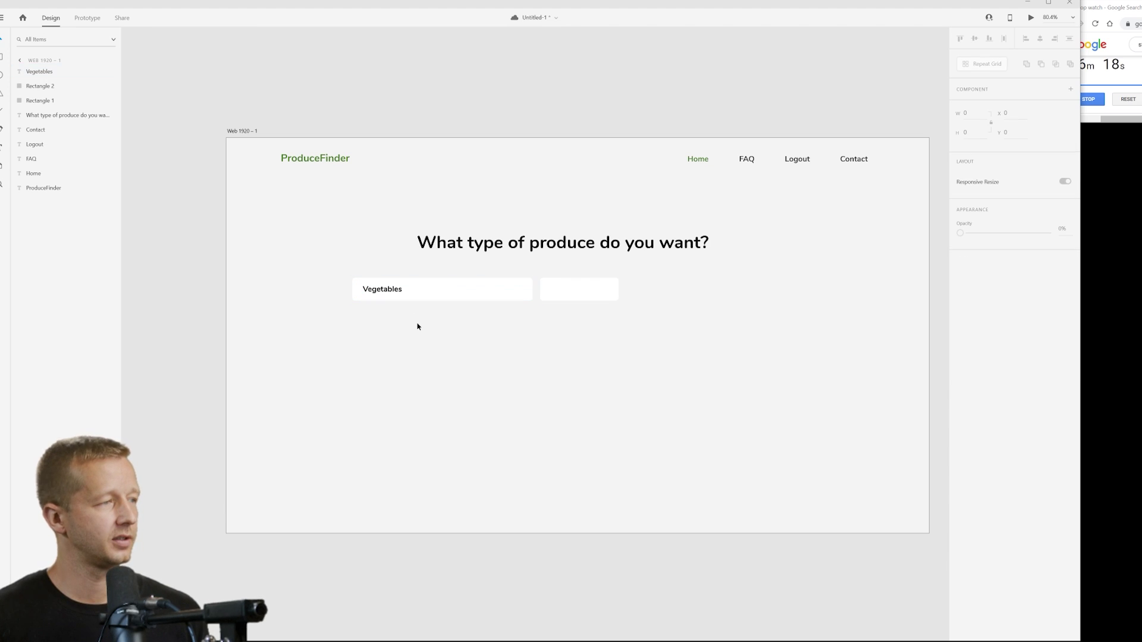
- Change the "Vegetables" text to Regular weight and narrow its text box to fit inside the wide field
left_click(396, 290)
left_click(1030, 298)
left_click(983, 290)
left_click(522, 291)
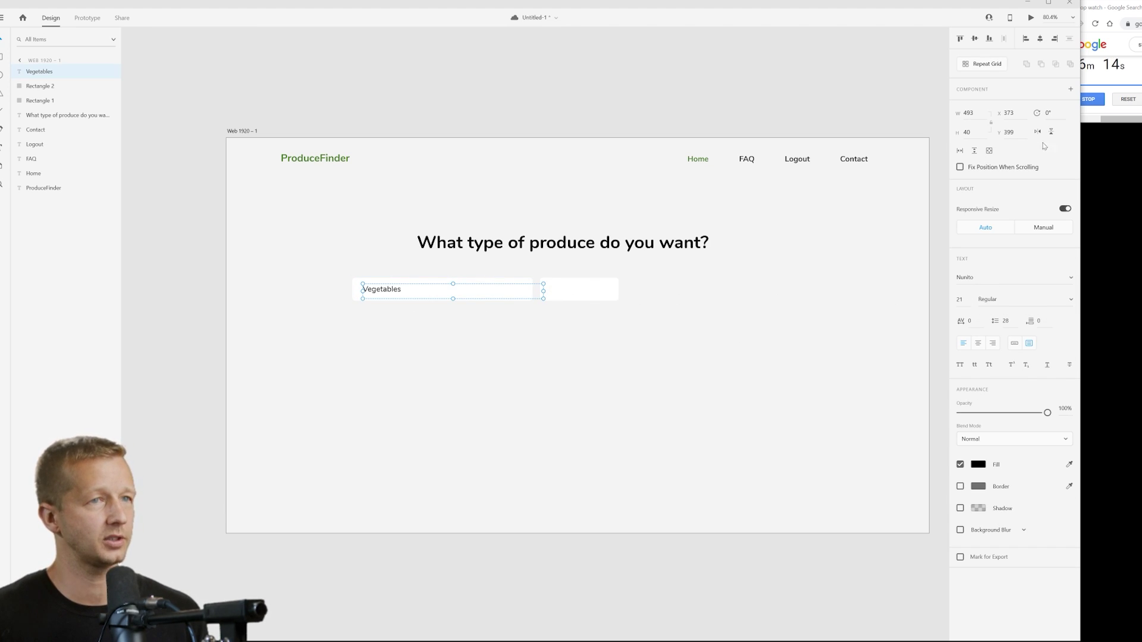
left_click_drag(1081, 144, 1068, 144)
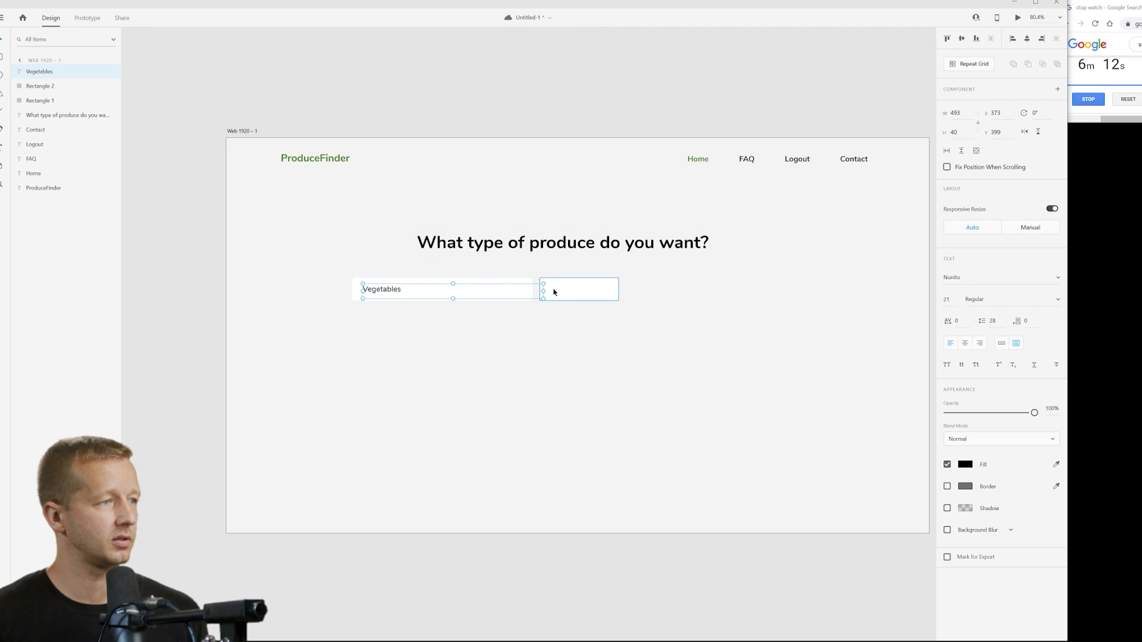
left_click_drag(543, 290, 411, 288)
left_click(414, 330)
left_click(505, 294)
left_click(515, 349)
left_click(525, 301)
left_click(487, 339)
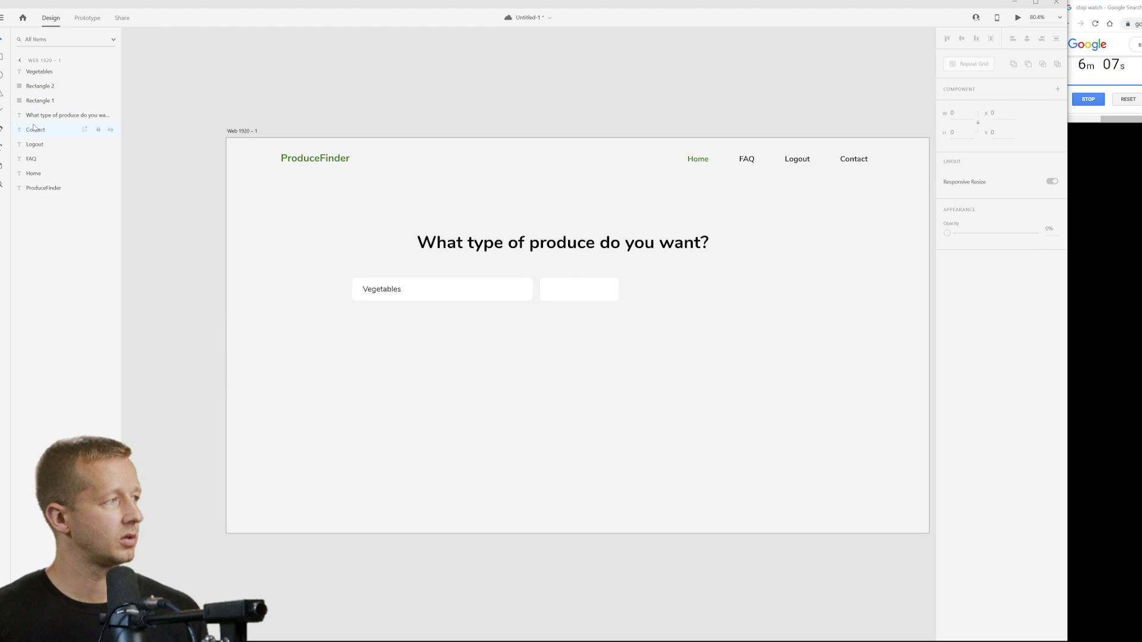
- Draw a downward-pointing triangle, about 12 by 10 px, near the far end of the wide field
left_click(2, 93)
scroll(506, 286, "up", 5)
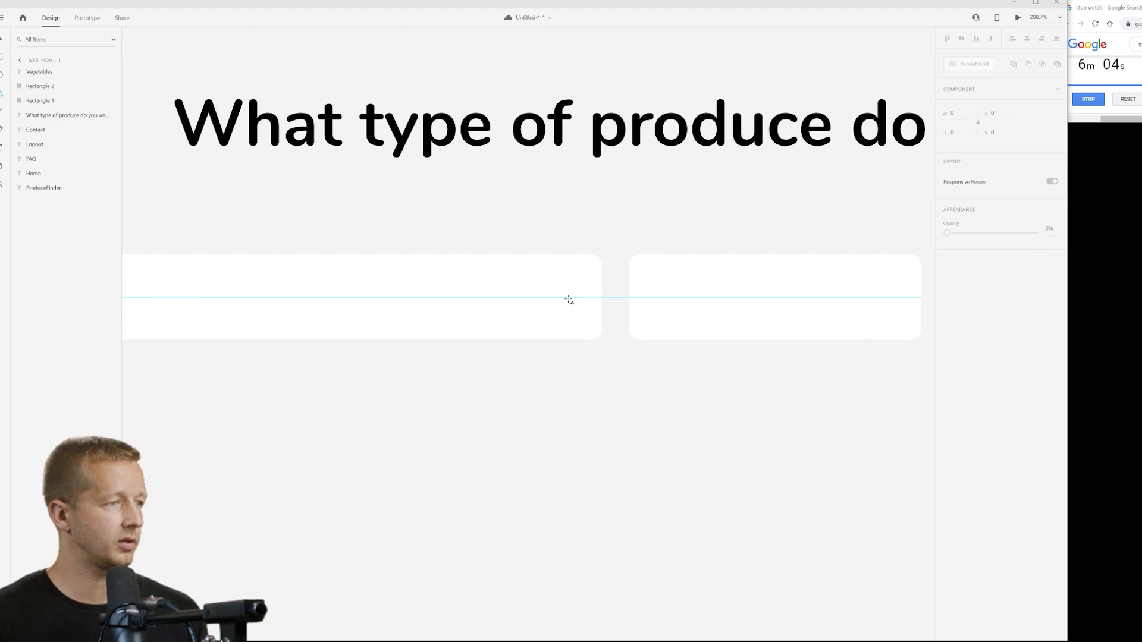
mouse_move(559, 291)
left_mouse_down()
mouse_move(575, 307)
mouse_move(568, 291)
left_mouse_up()
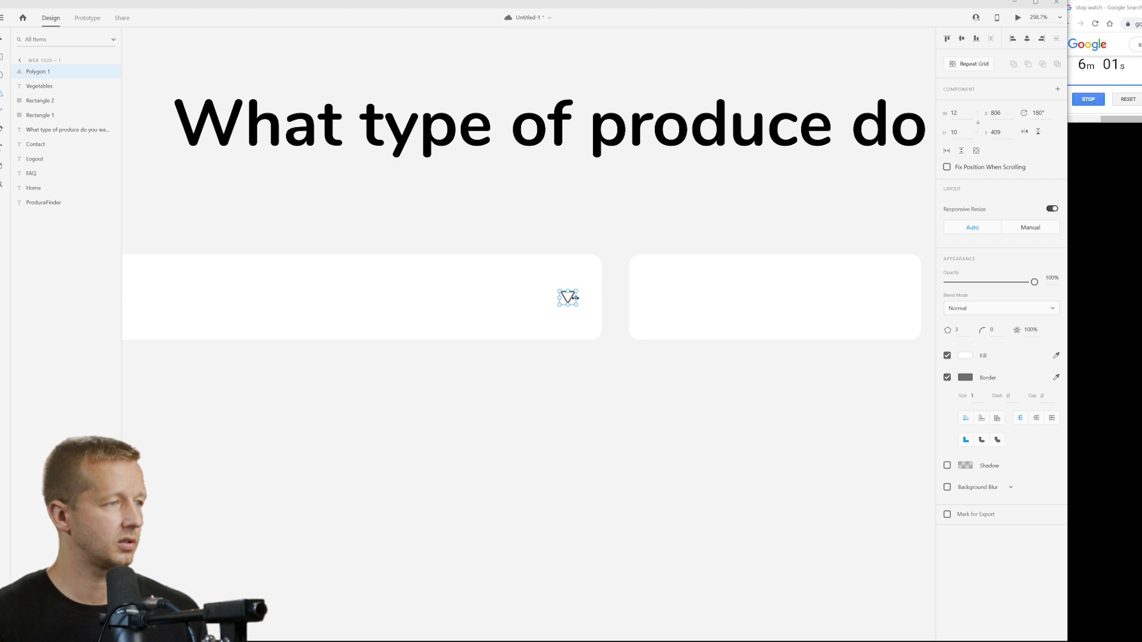
- Remove the triangle's border and fill it with black
left_click(947, 378)
left_click(968, 355)
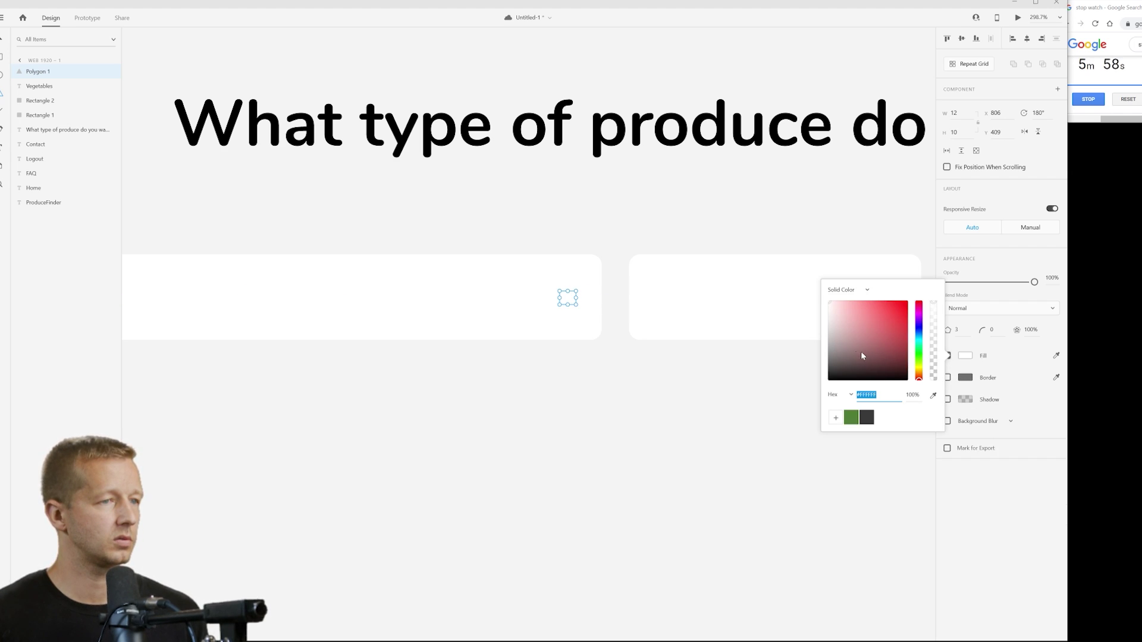
left_click_drag(857, 355, 828, 380)
left_click(3, 36)
left_click(295, 212)
- Shift the dropdown triangle slightly inward and down to X 799, Y 411 in the wide field
scroll(371, 268, "down", 4)
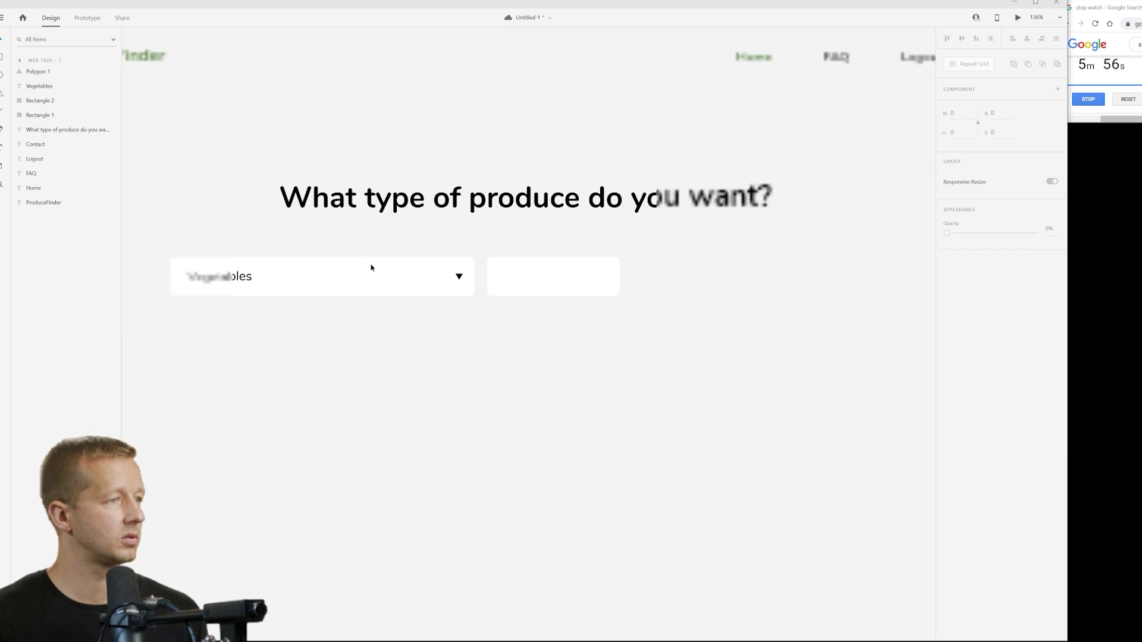
left_click_drag(383, 292, 467, 301)
left_click(543, 285)
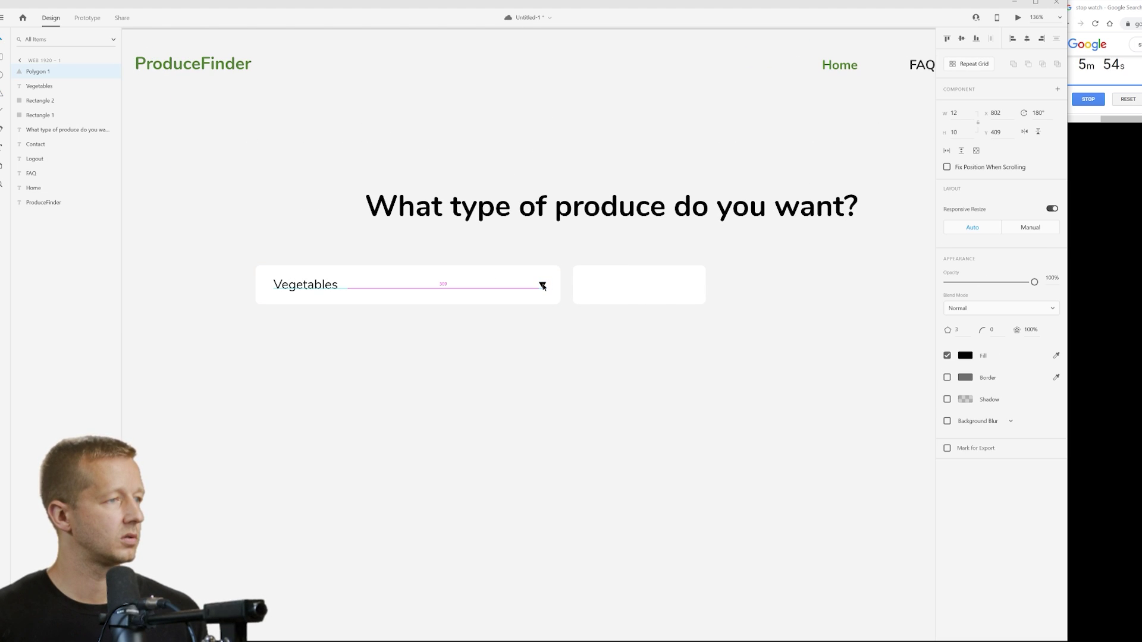
key("Left")
key("Down")
key("Down")
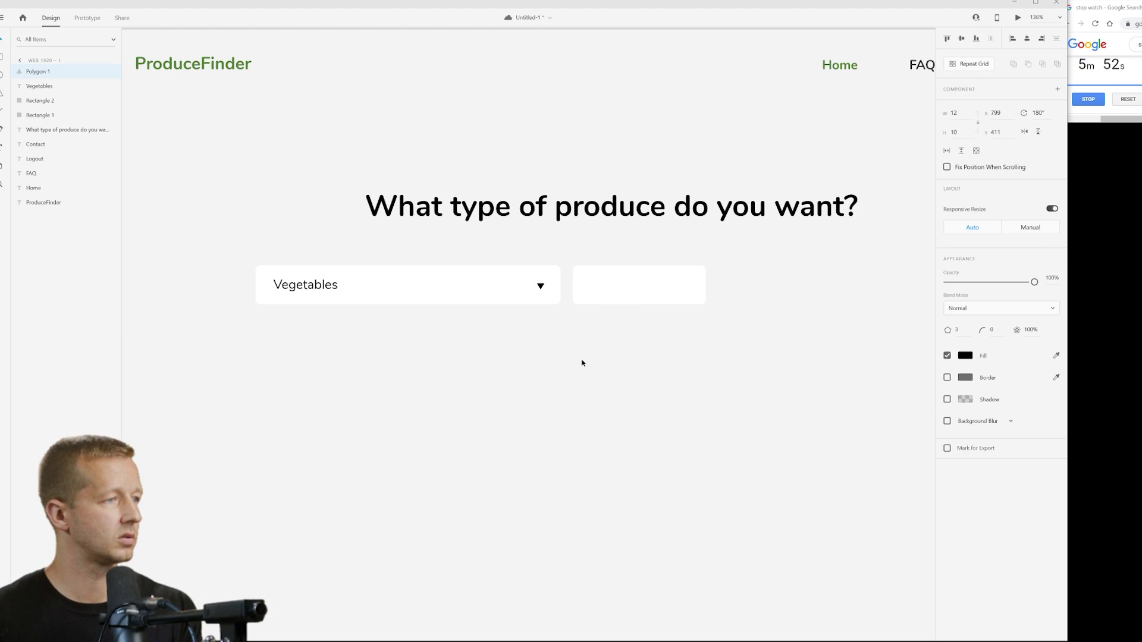
- Copy the "Vegetables" text into the narrow field and change the copy to "44483"
left_click(309, 285)
left_click_drag(311, 295, 615, 296)
double_click(616, 286)
type("44483")
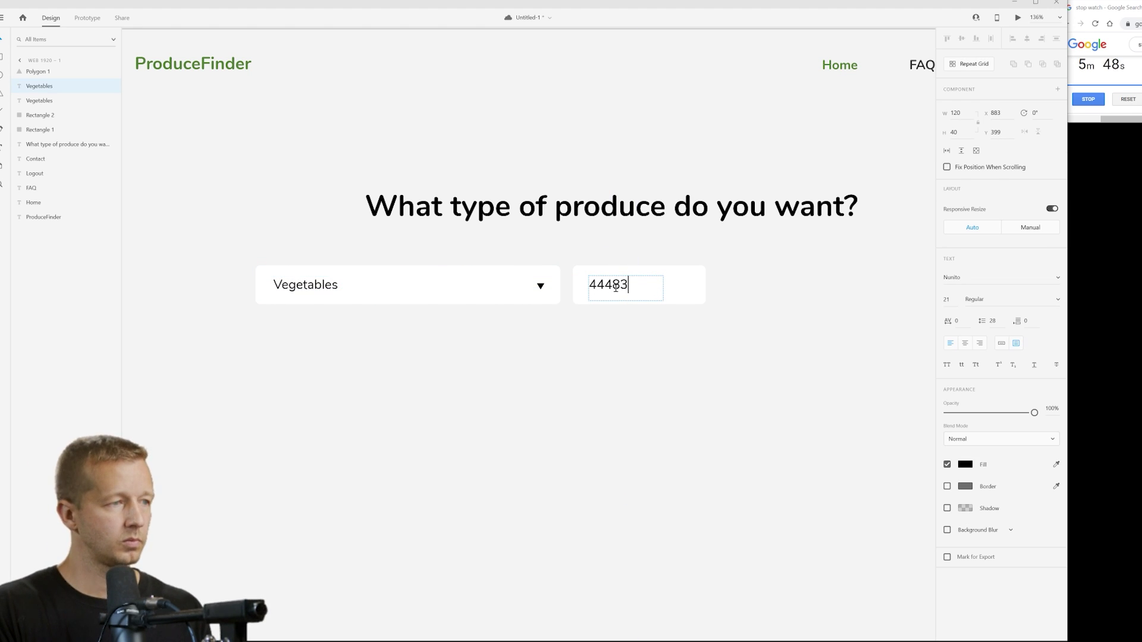
key("Escape")
left_click(617, 344)
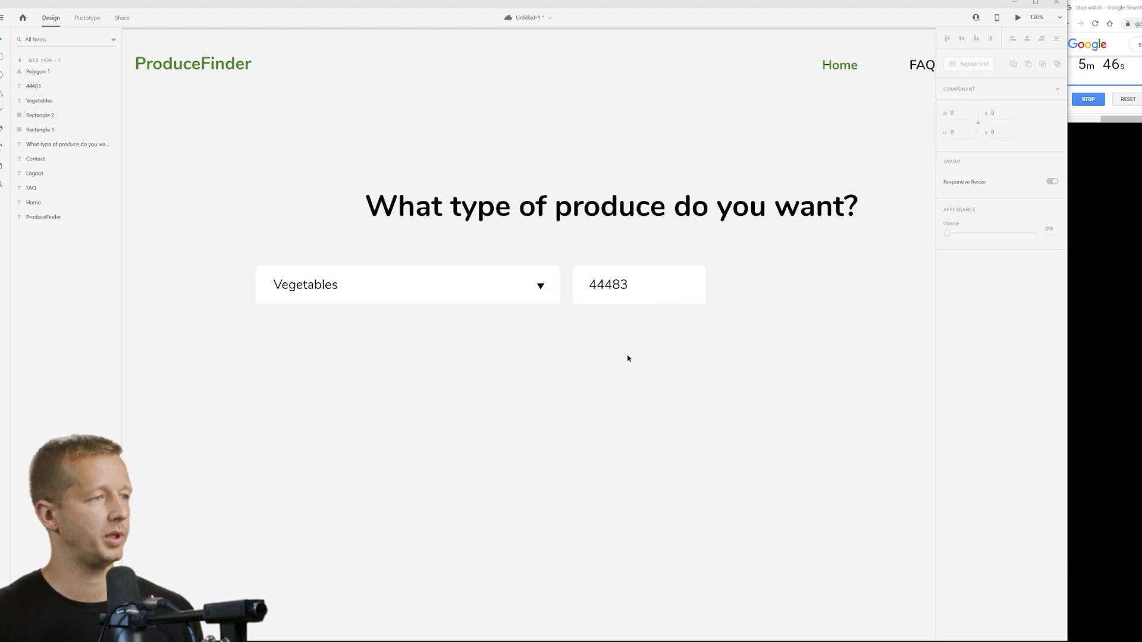
left_click(628, 285)
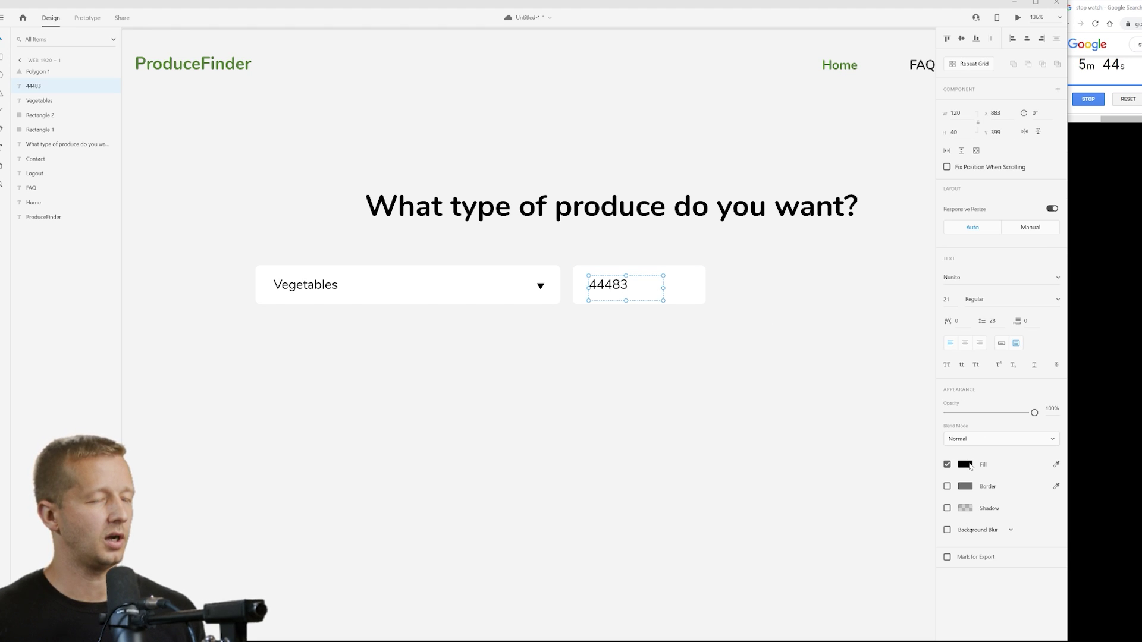
left_click(625, 332)
left_click(612, 286)
key("ctrl+d")
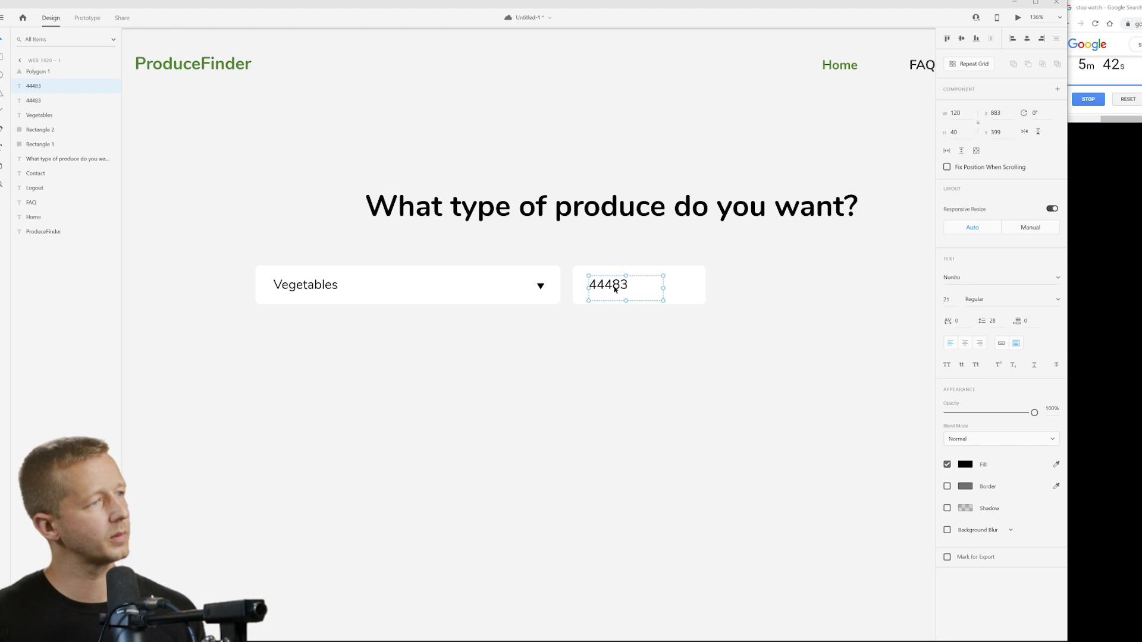
key("Delete")
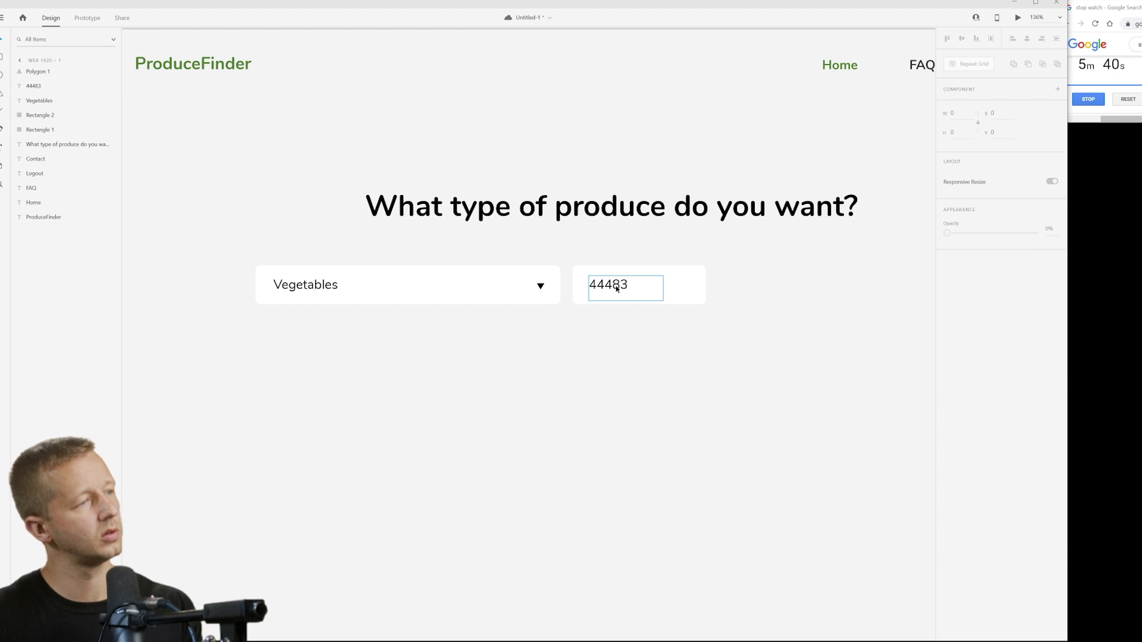
- Duplicate the "44483" text and change the copy to "near"
left_click(616, 289)
left_click_drag(648, 332, 595, 286)
key("Escape")
double_click(595, 286)
double_click(592, 286)
type("near")
key("Escape")
- Move the narrow field and its "44483" text away from the wide field, leaving "near" in the gap between them
left_click_drag(595, 288, 677, 304)
left_click(672, 331)
left_click_drag(710, 290, 699, 290)
left_click(687, 350)
- Add a colon to the "near" label
double_click(607, 285)
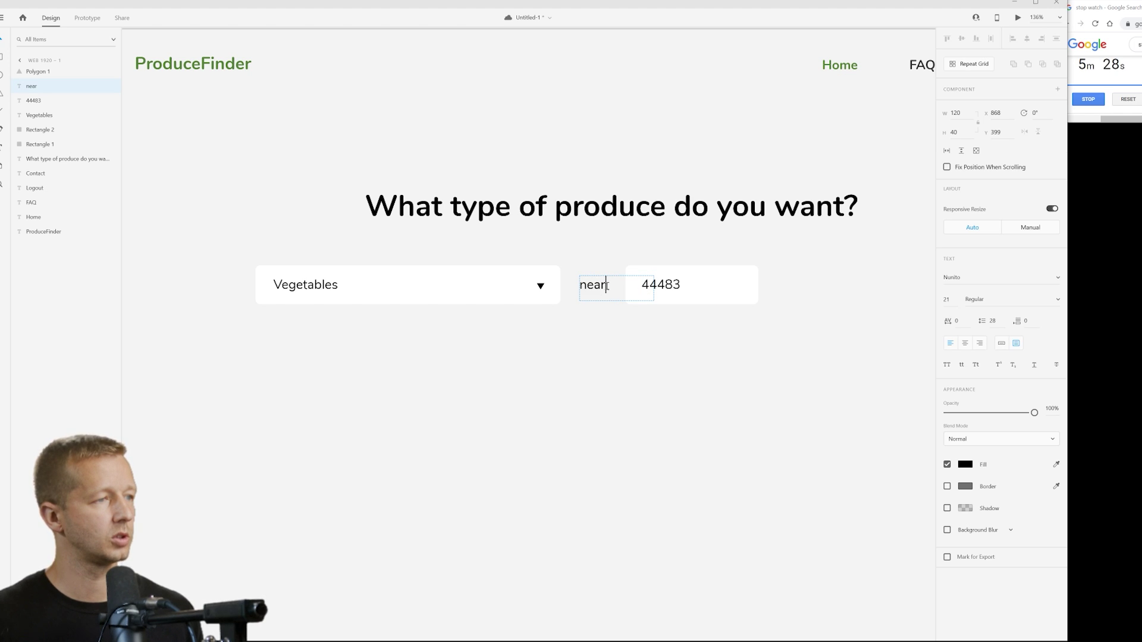
type(":")
key("Escape")
- Duplicate the narrow field rectangle, place the copy after the "44483" field with a small gap, and fill it with the saved green
scroll(633, 345, "down", 5)
scroll(556, 331, "up", 3)
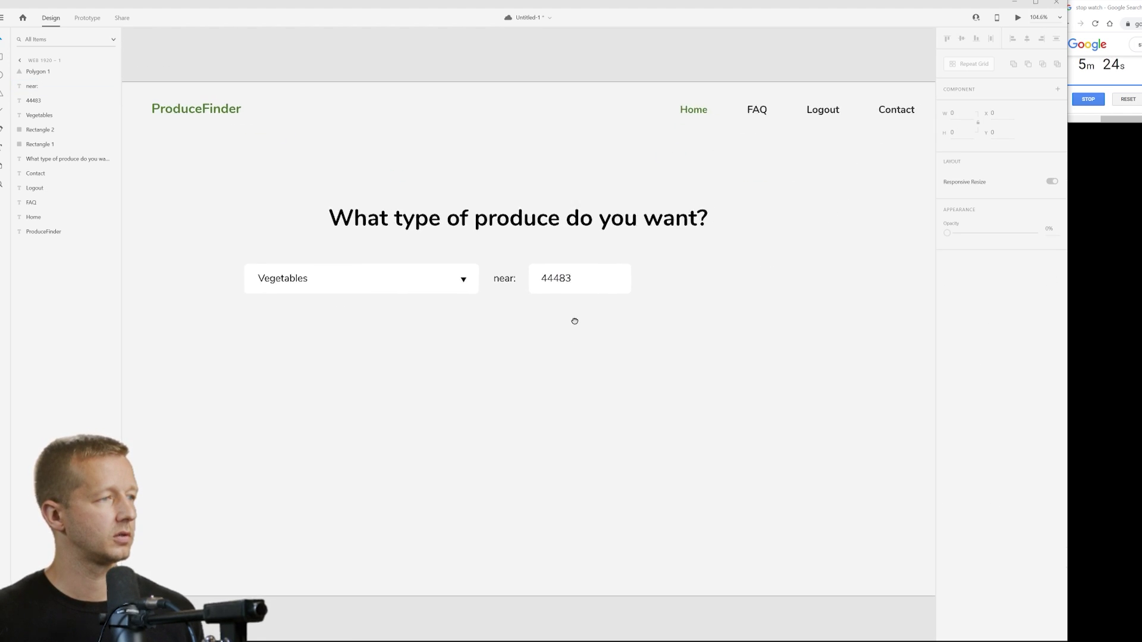
left_click_drag(633, 293, 745, 277)
left_click(968, 357)
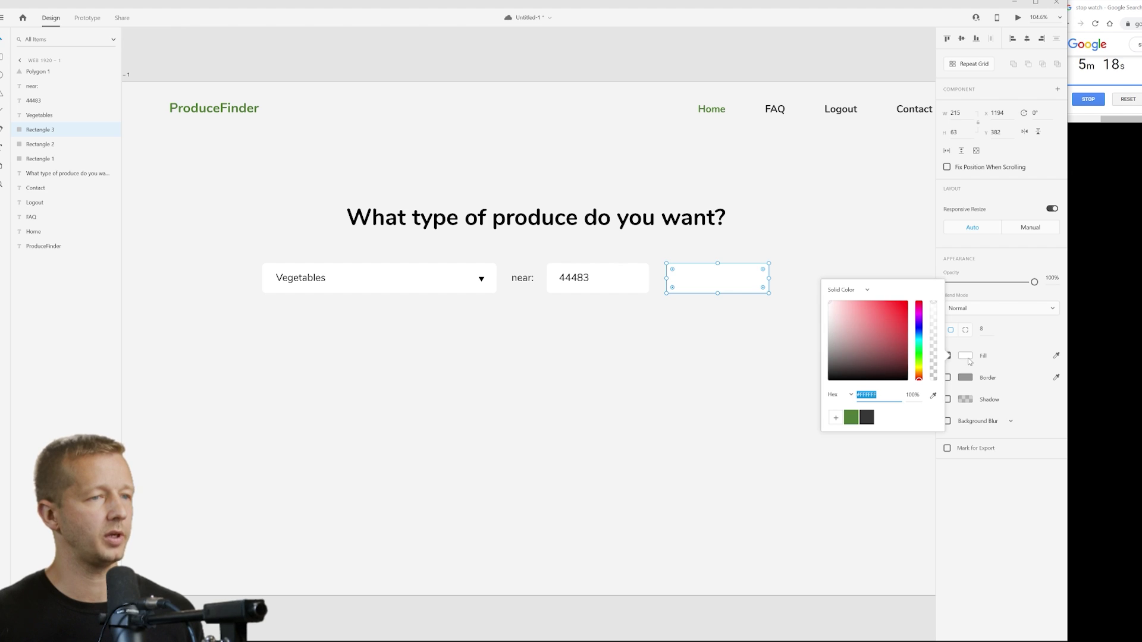
left_click(844, 420)
left_click(246, 211)
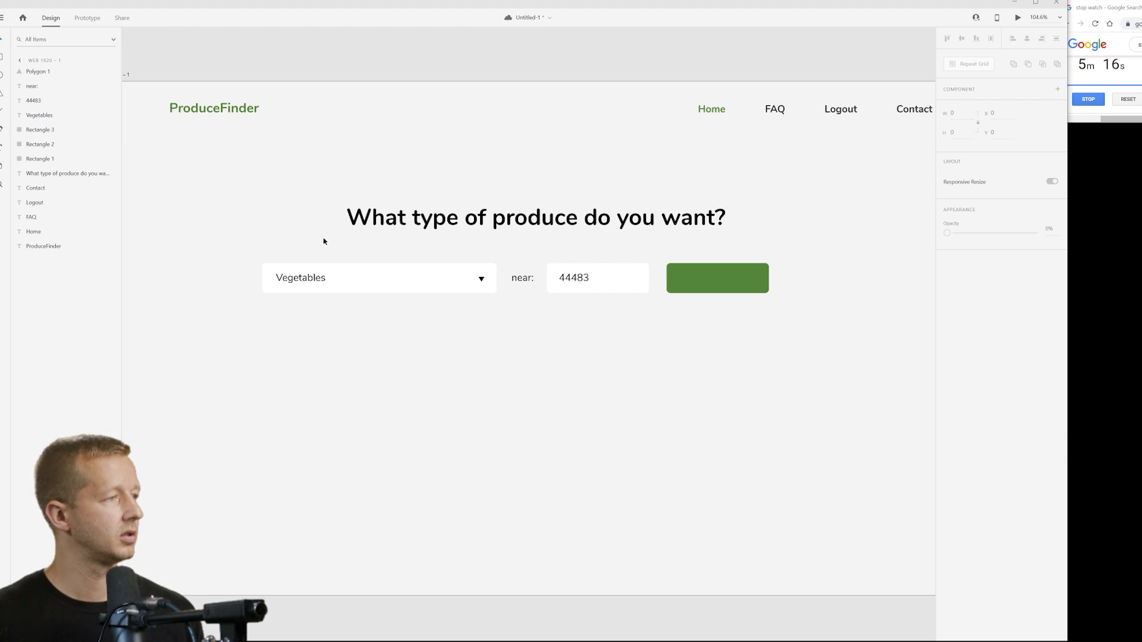
- Copy the "Vegetables" text onto the green button at its full 215 px width, with white fill and centered alignment
left_click(309, 276)
left_click_drag(308, 275, 665, 278)
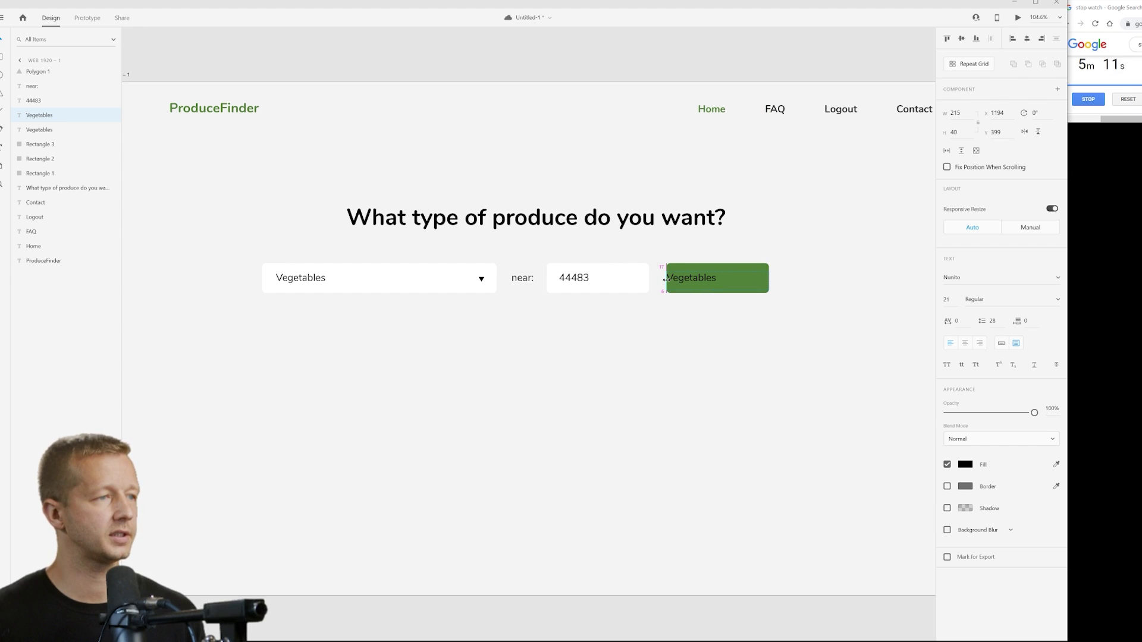
left_click(968, 466)
left_click(829, 402)
left_click(967, 344)
- Change the green button's text to "Find Produce"
left_click(705, 275)
double_click(716, 280)
key("ctrl+a")
type("Find Pr")
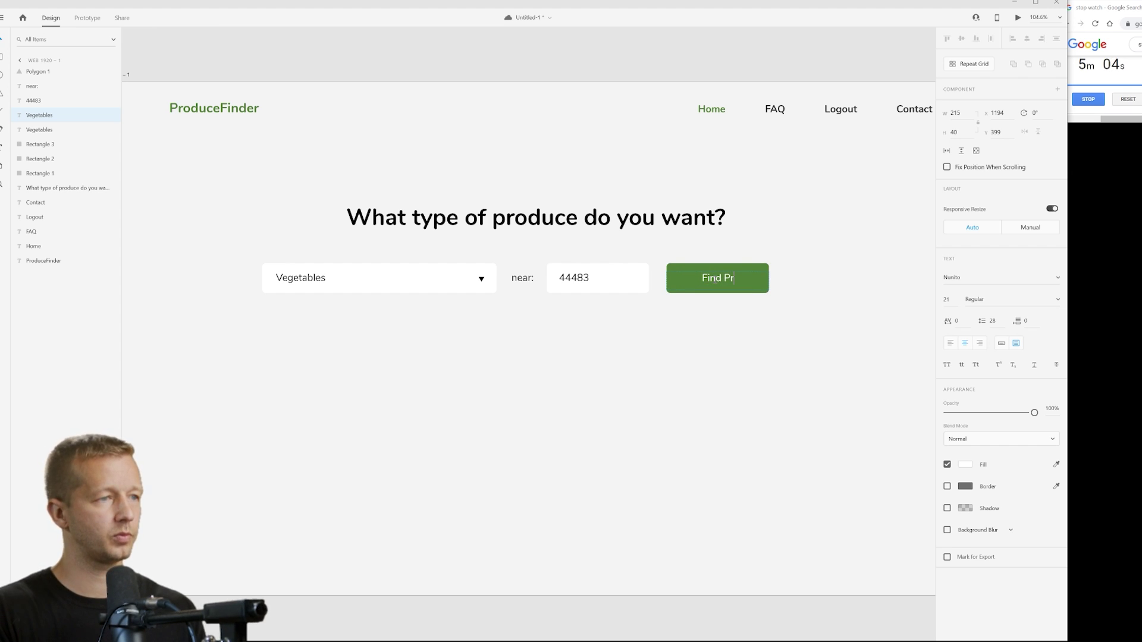
type("oduce")
left_click(636, 336)
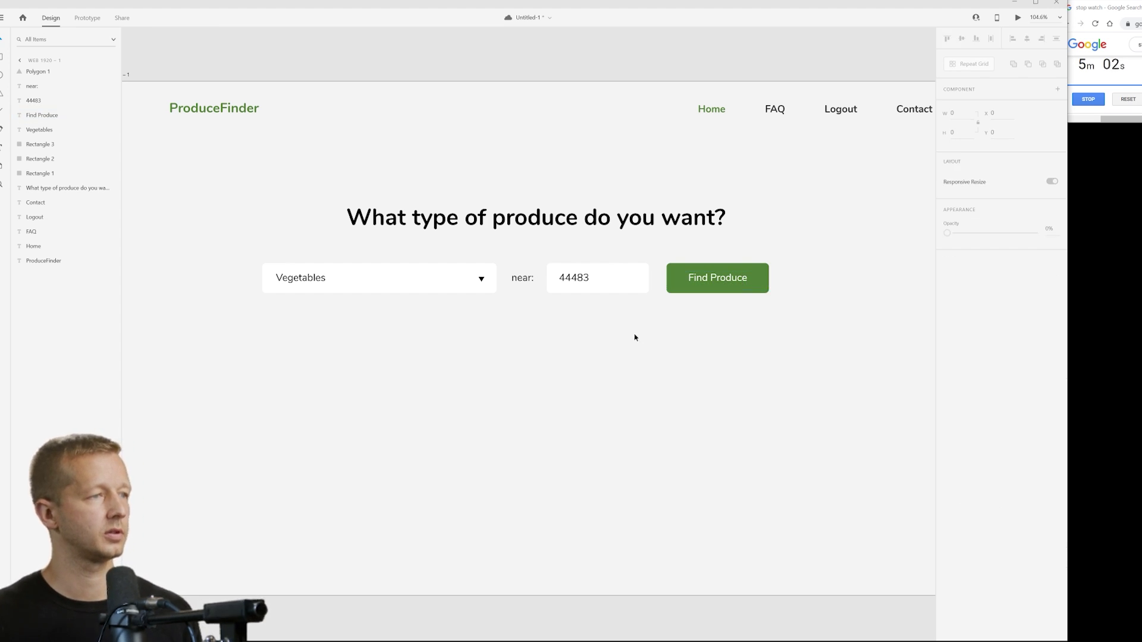
- Extend the Web 1920 – 1 artboard downward to make room for results below the search row
key("ctrl+0")
left_click_drag(520, 336, 564, 310)
left_click(400, 198)
left_click_drag(581, 437, 589, 607)
left_click_drag(365, 442, 365, 607)
- Move the heading and search row together so the row is centered horizontally on the artboard
scroll(595, 409, "up", 1)
scroll(595, 410, "up", 2)
left_click_drag(260, 207, 680, 266)
left_click(665, 319)
left_click_drag(611, 337, 681, 305)
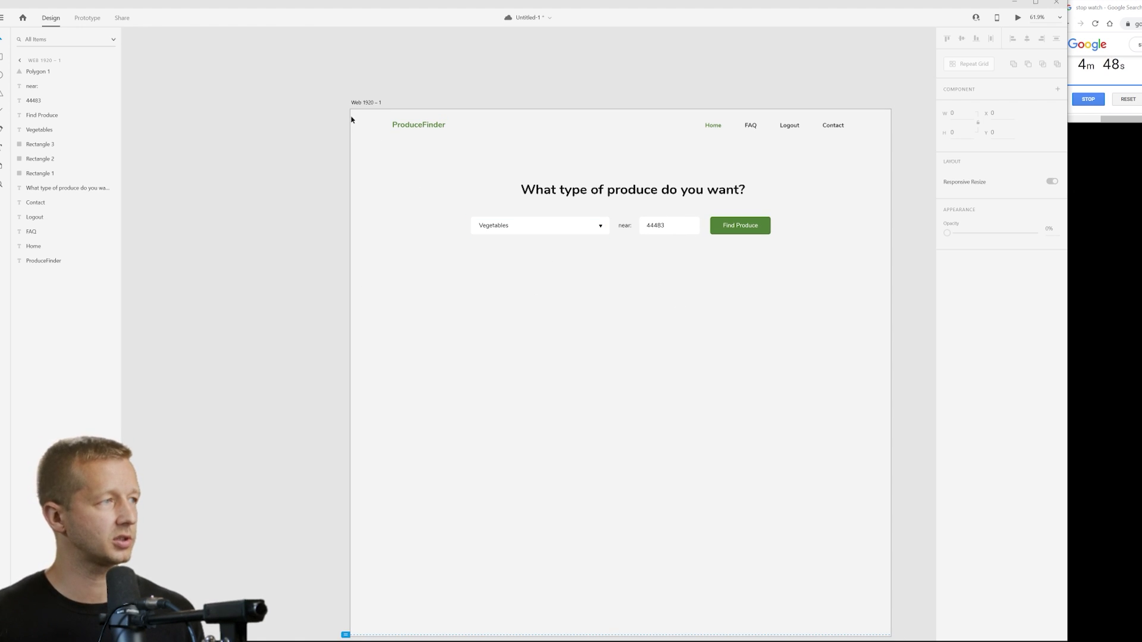
- Draw a borderless white rectangle, about 1920 by 1061 px, across the artboard below the search row and move it slightly lower
left_click(3, 57)
mouse_move(351, 277)
left_mouse_down()
mouse_move(688, 372)
mouse_move(886, 509)
mouse_move(890, 576)
left_mouse_up()
left_click(947, 379)
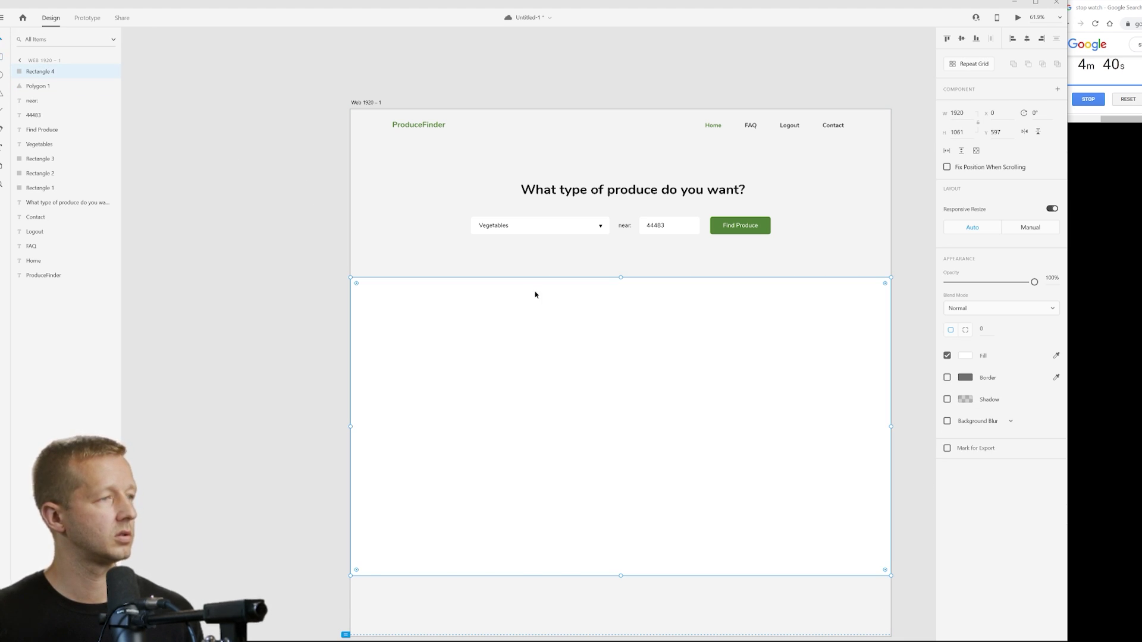
left_click_drag(535, 295, 534, 308)
left_click(326, 263)
- Duplicate the "near:" label, place it just above the white area, and change its text to "15 Results"
left_click(623, 227)
key("ctrl+d")
left_click_drag(626, 229, 408, 286)
double_click(408, 284)
type("15 Results")
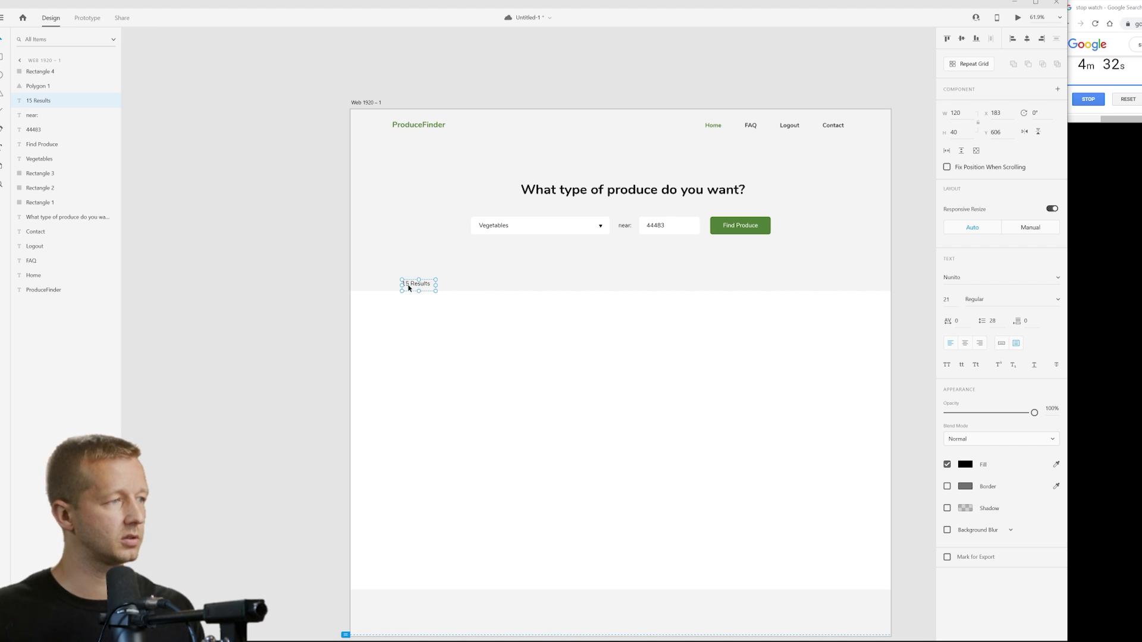
- Align the "15 Results" text with the ProduceFinder logo's left edge, at X 149, Y 597
left_click(479, 283)
left_click_drag(416, 287, 405, 280)
left_click(502, 280)
- Widen the results text box to about 373 px and extend its text to "15 Results for Vegetables near 44483"
scroll(544, 337, "up", 2)
scroll(544, 337, "up", 1)
left_click(322, 219)
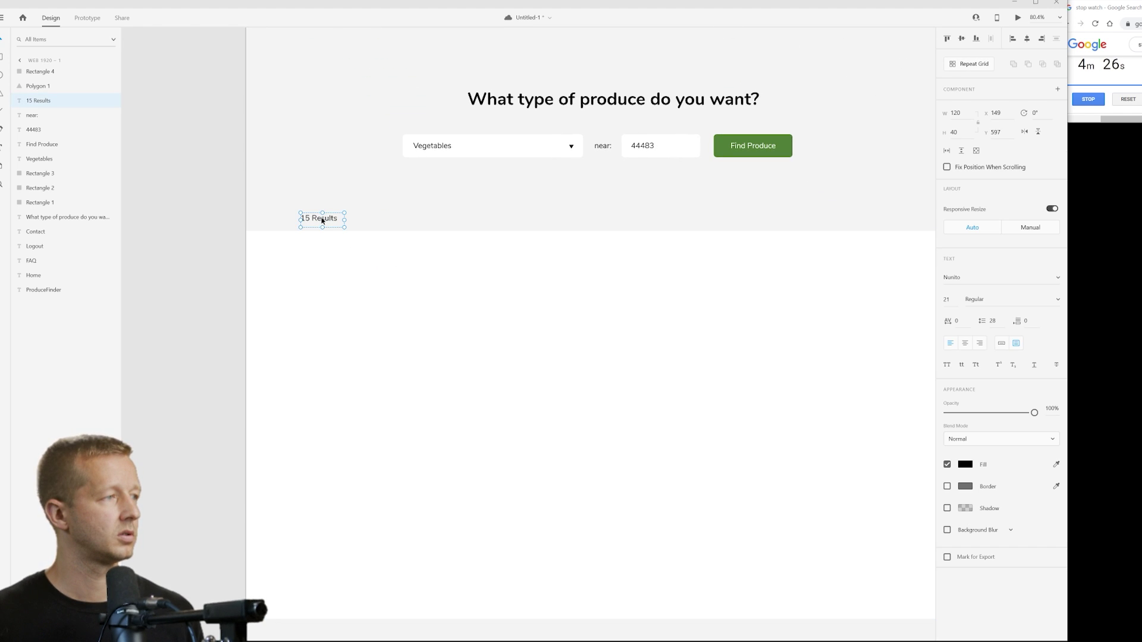
left_click_drag(344, 219, 437, 221)
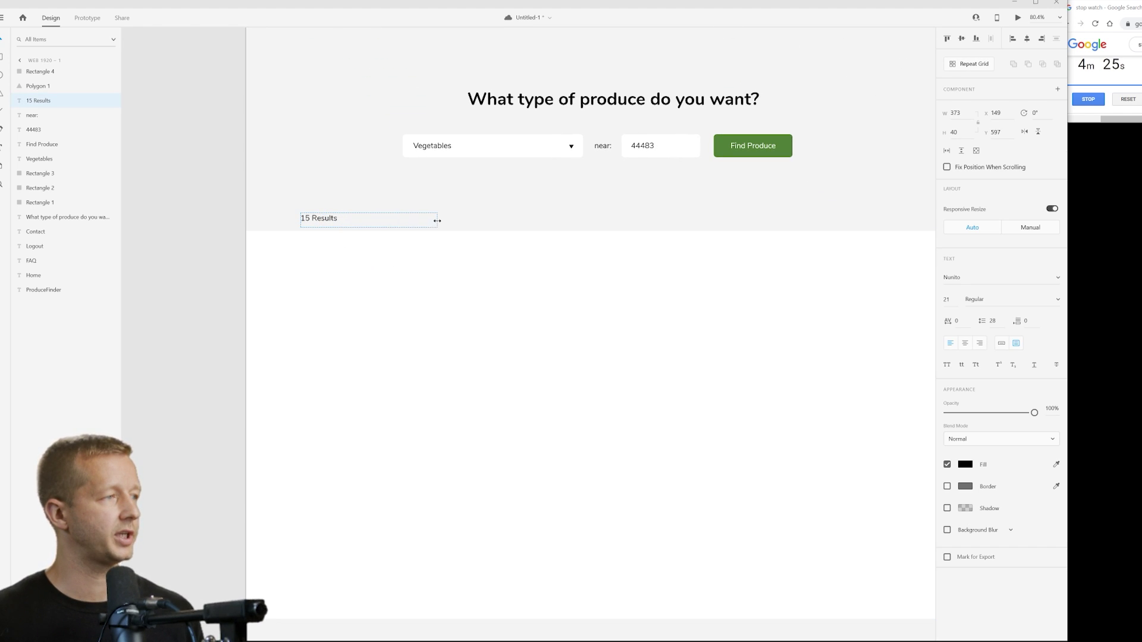
double_click(347, 219)
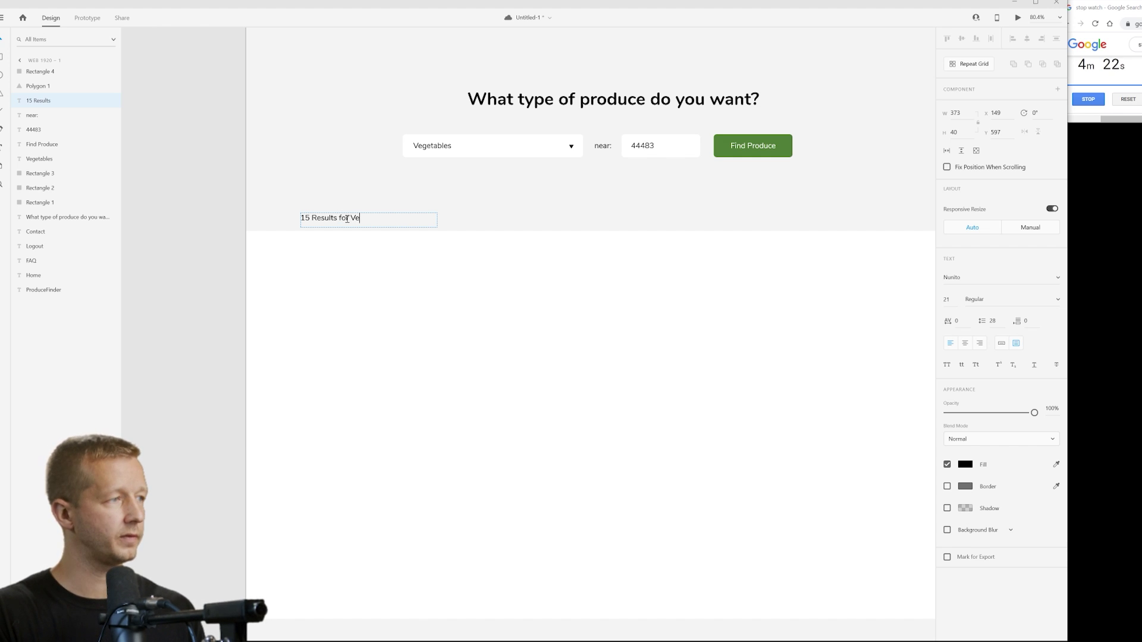
type("for Vegetables near 44484")
key("Escape")
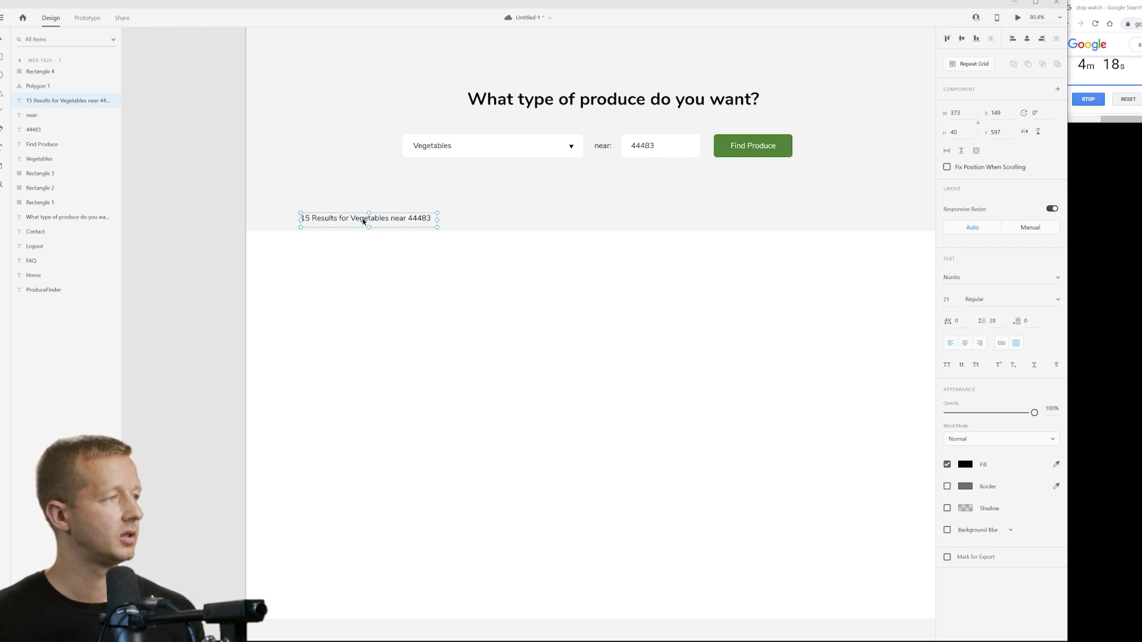
- Make the word "Vegetables" bold in the results line
double_click(362, 220)
double_click(364, 219)
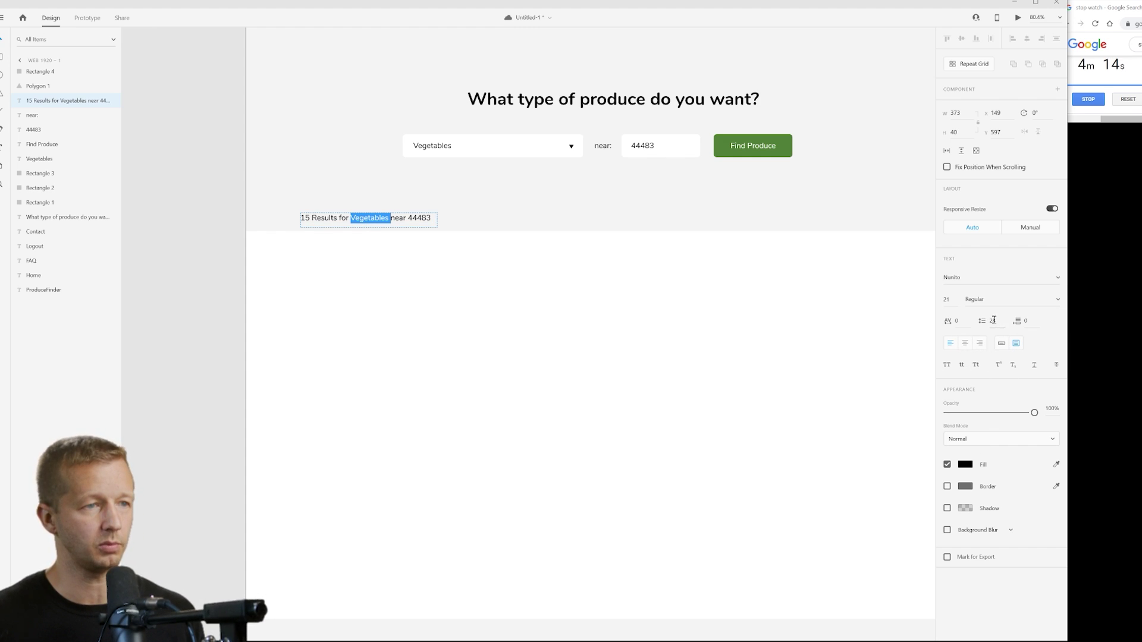
left_click(1057, 303)
left_click(999, 316)
left_click(359, 218)
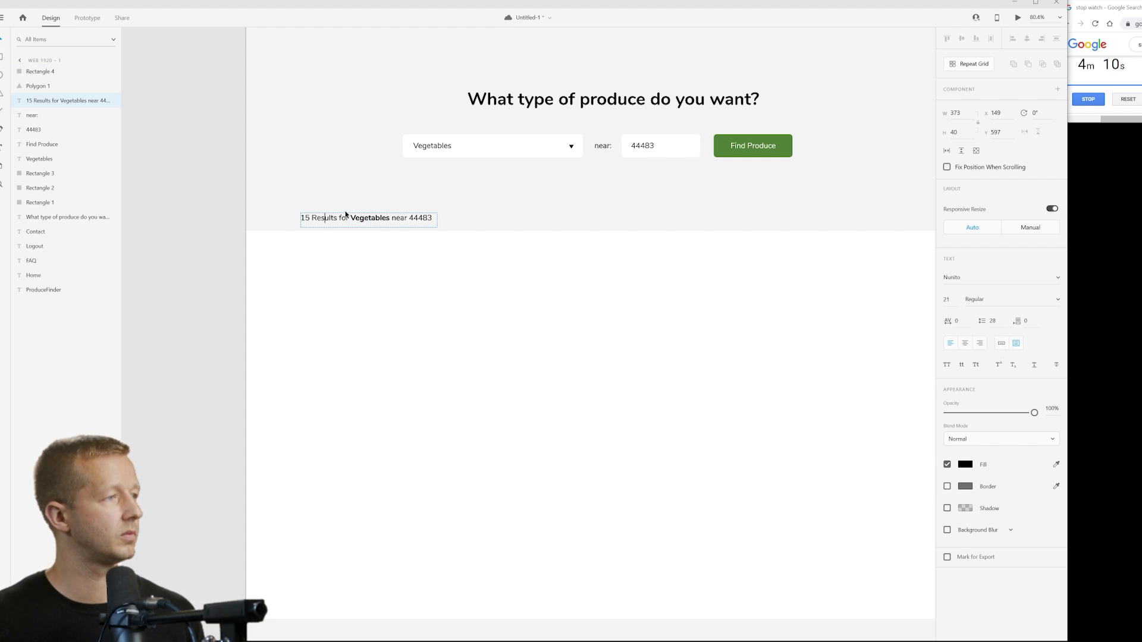
- Make "44483" bold in the results line
double_click(413, 218)
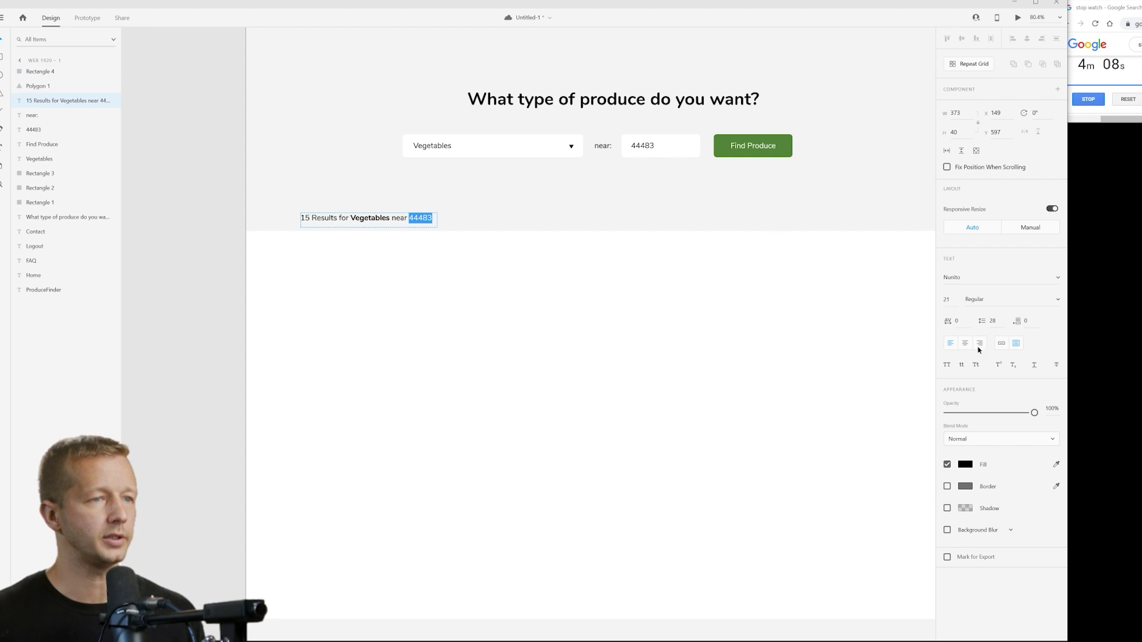
left_click(961, 463)
left_click(975, 355)
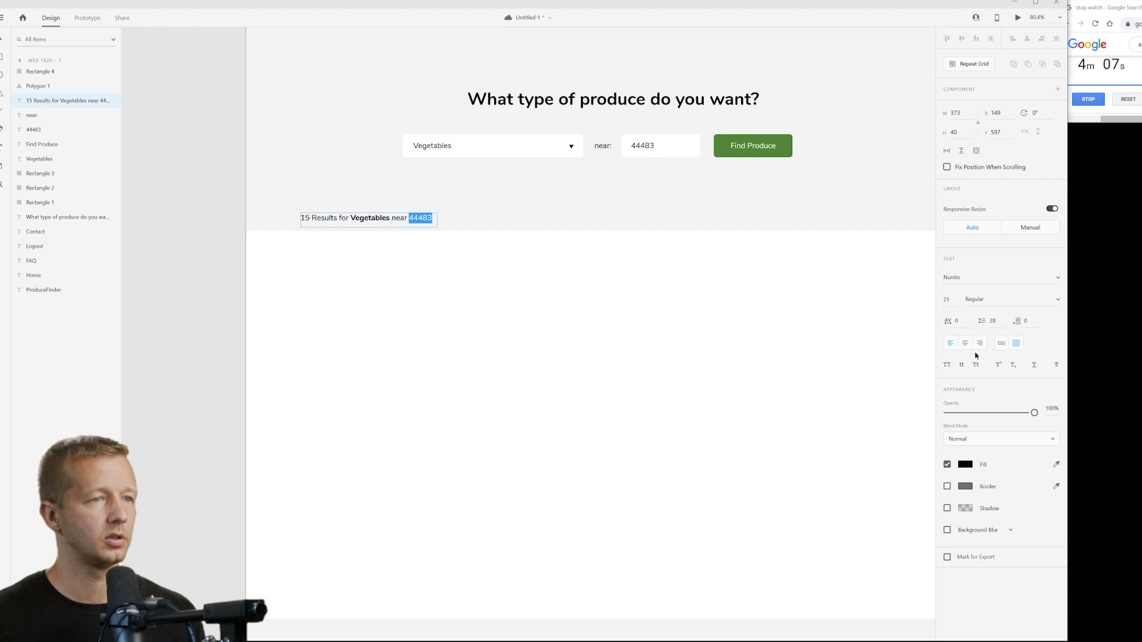
left_click(1045, 302)
left_click(1005, 319)
- Color the word "Vegetables" in the results line with the saved green
left_click(382, 219)
double_click(382, 219)
left_click(964, 463)
left_click(851, 519)
key("Escape")
key("Escape")
- Draw a bordered rectangle about 251 by 178 px below the results line, aligned with the start of its text
left_click_drag(587, 239, 563, 240)
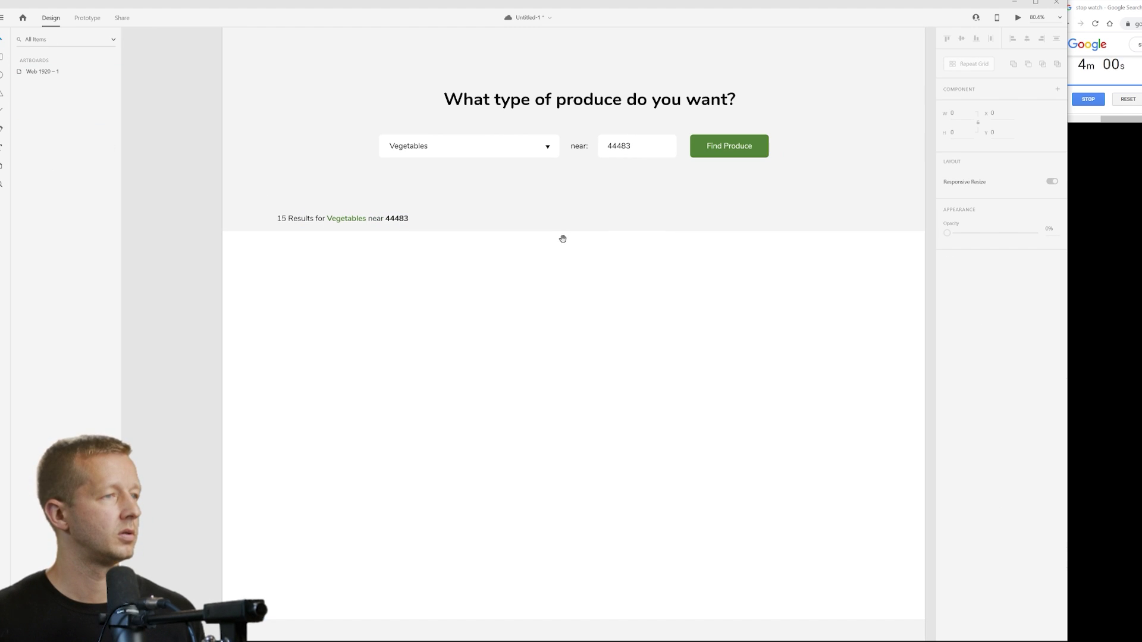
scroll(569, 266, "down", 2)
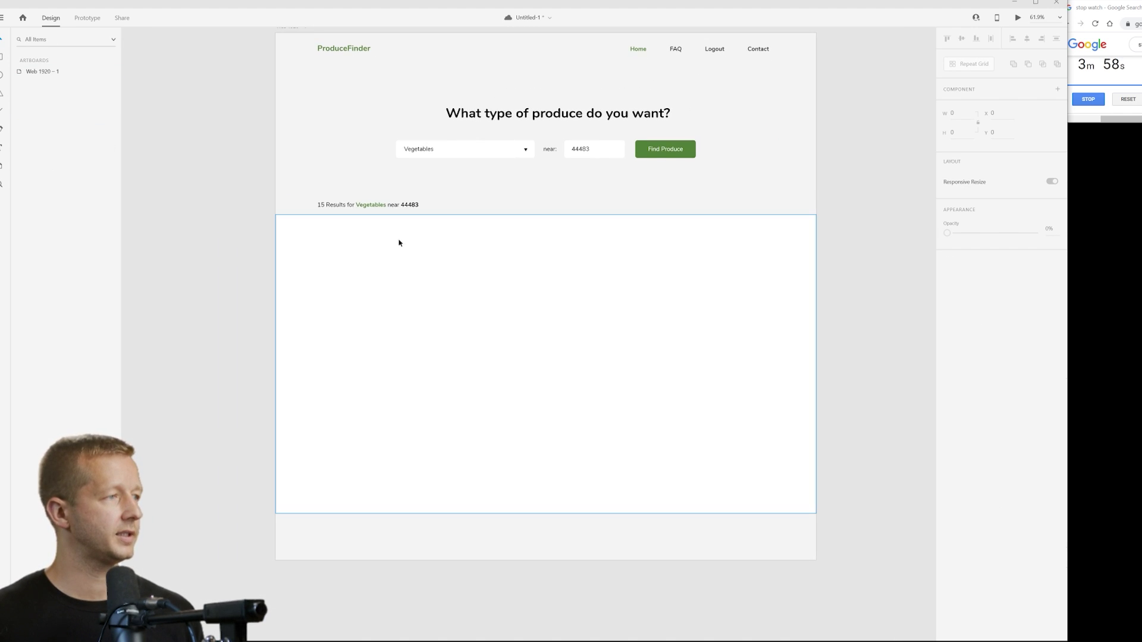
left_click(2, 57)
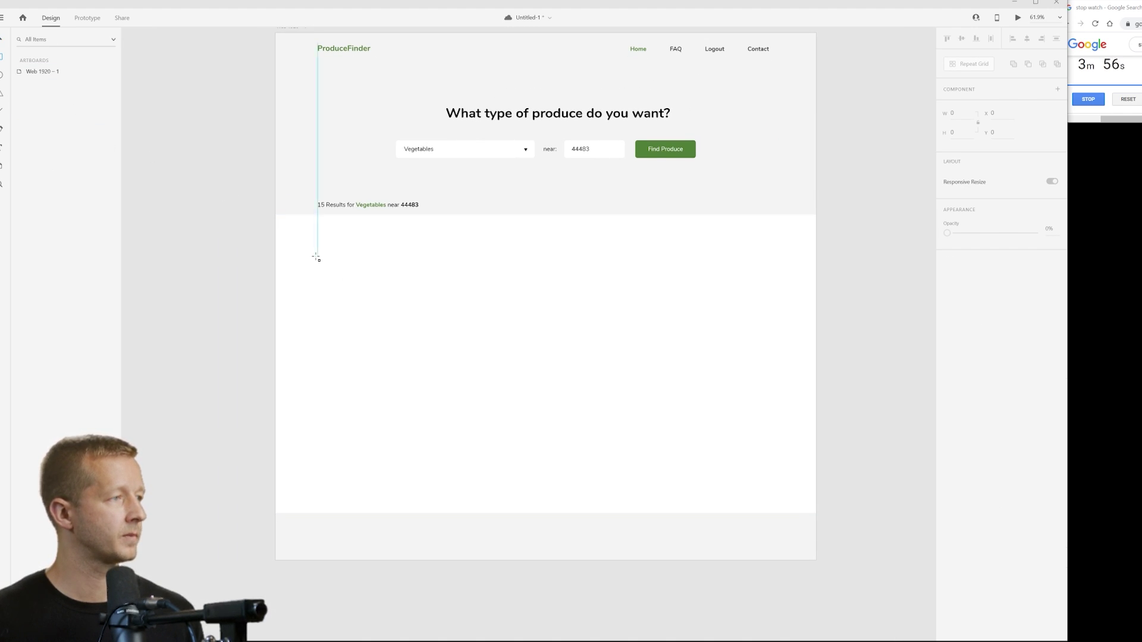
mouse_move(317, 257)
left_mouse_down()
mouse_move(382, 288)
mouse_move(389, 307)
left_mouse_up()
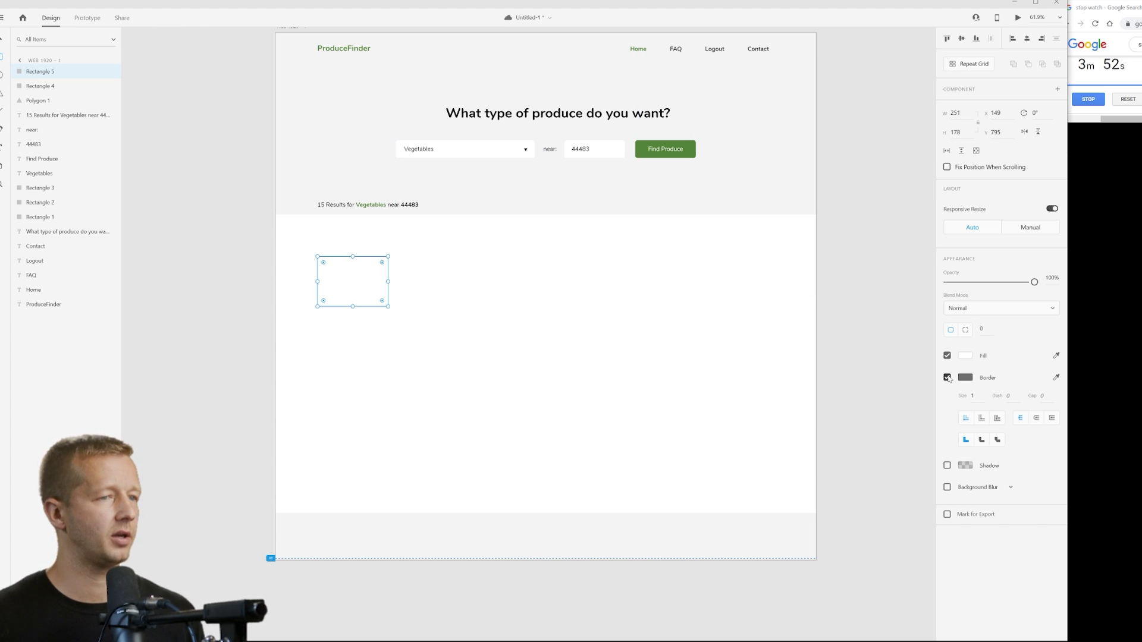
left_click(947, 377)
left_click(947, 378)
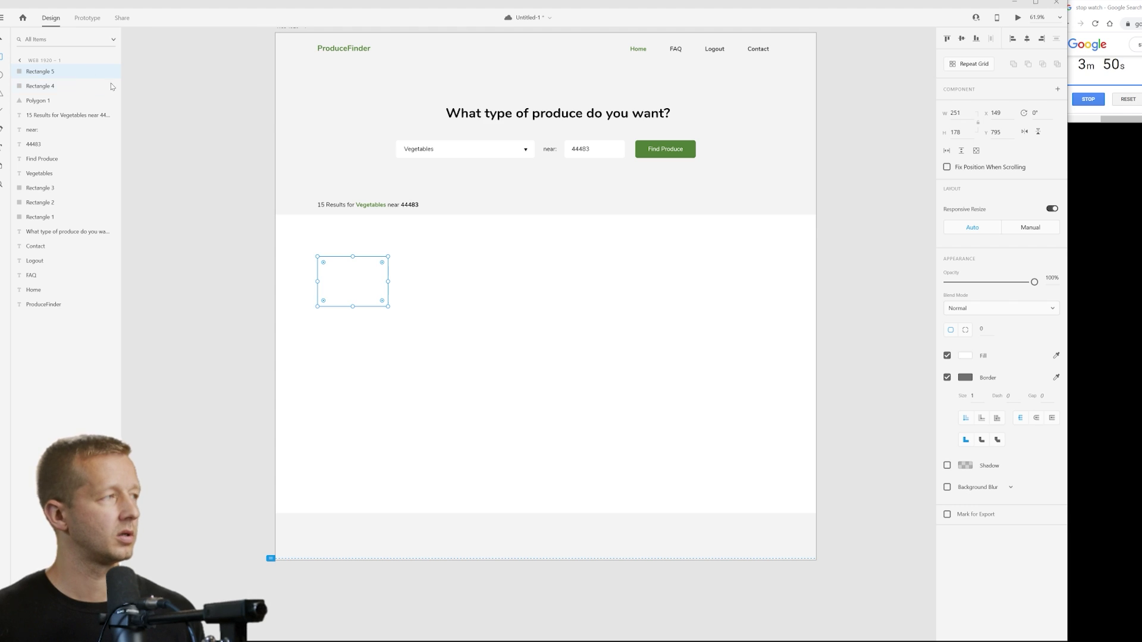
left_click(257, 138)
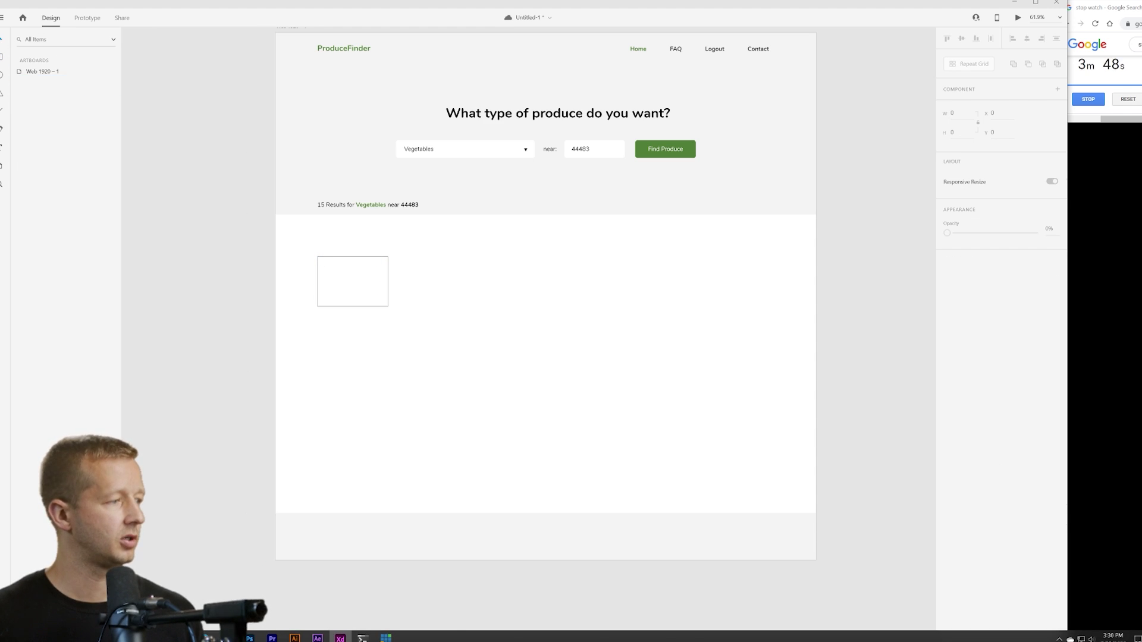
- Switch to a new Chrome window and load the Unsplash website
right_click(68, 636)
left_click(42, 553)
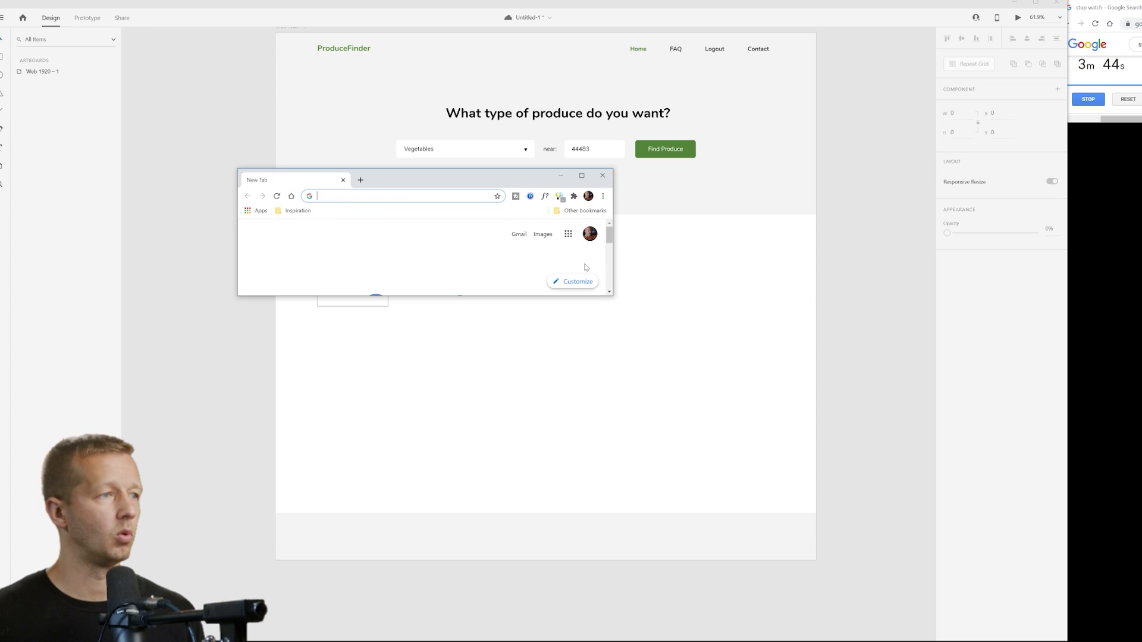
left_click(538, 195)
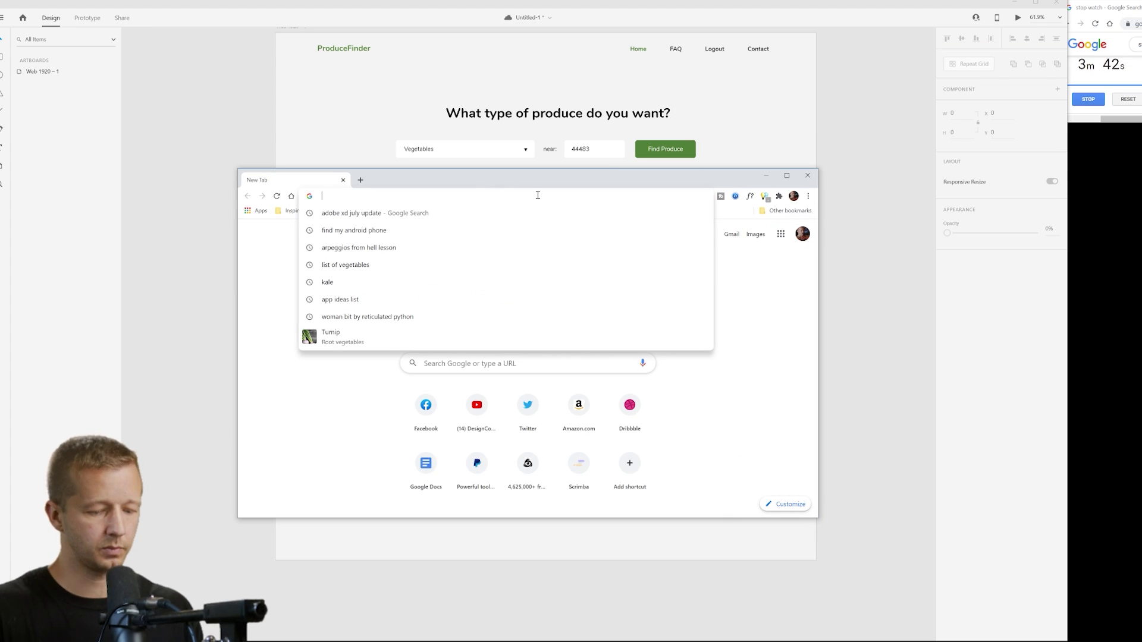
type("unsplash.")
key("Return")
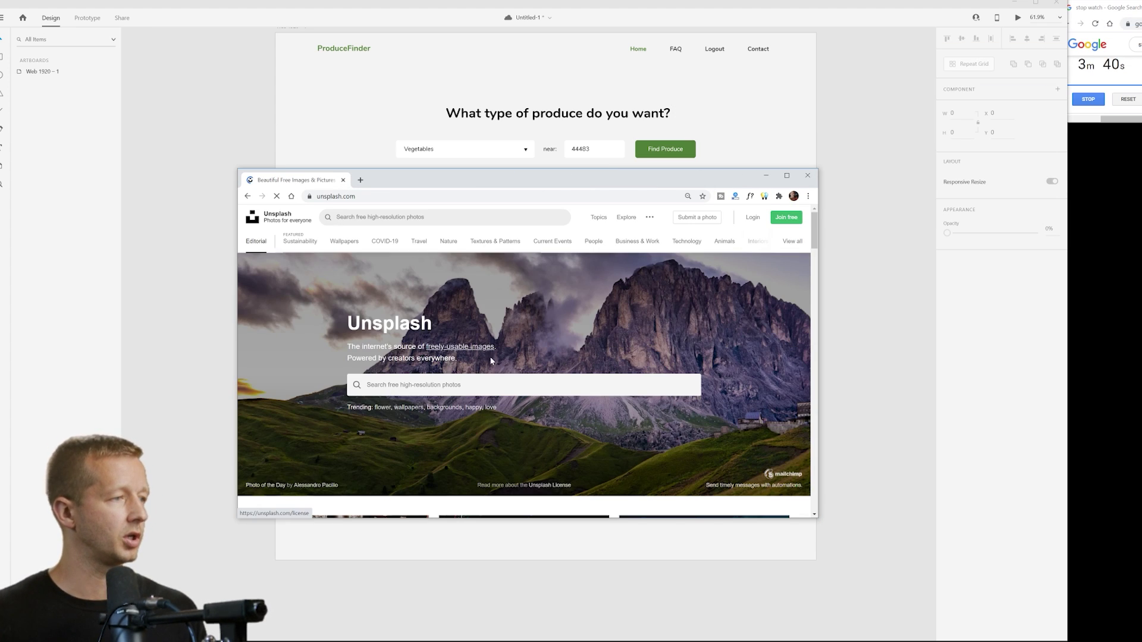
- Search Unsplash for vegetables photos
left_click(487, 384)
type("vegetables")
key("BackSpace")
key("BackSpace")
type("les")
key("Return")
- Open the market-stall vegetables photo with broccoli and carrots and download it for free
scroll(378, 335, "down", 2)
left_click(377, 335)
right_click(553, 327)
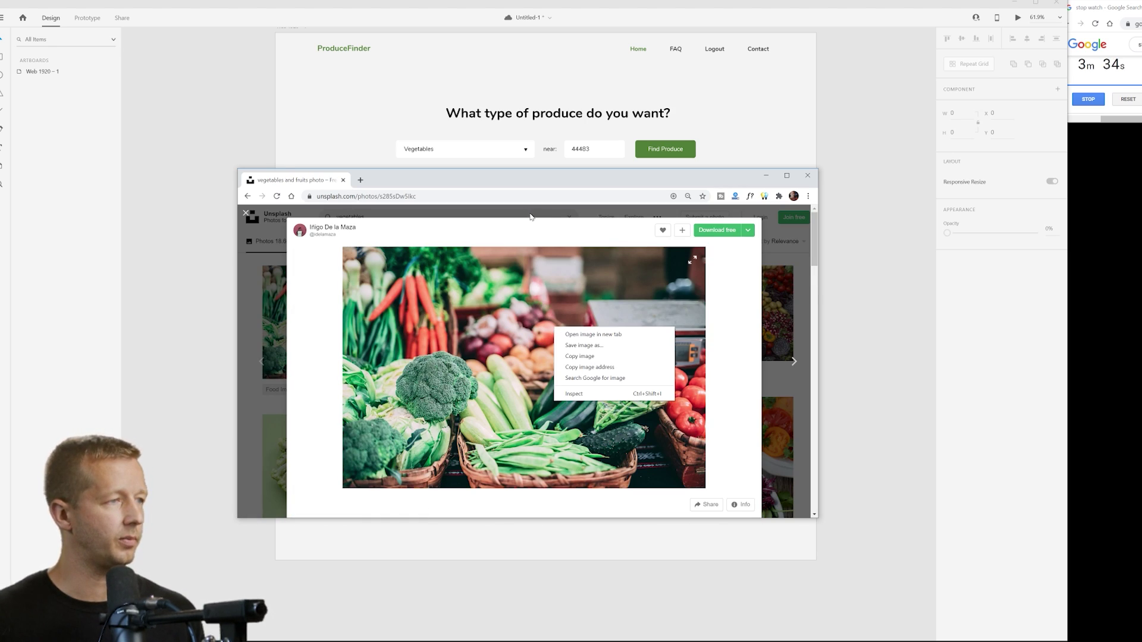
left_click(717, 234)
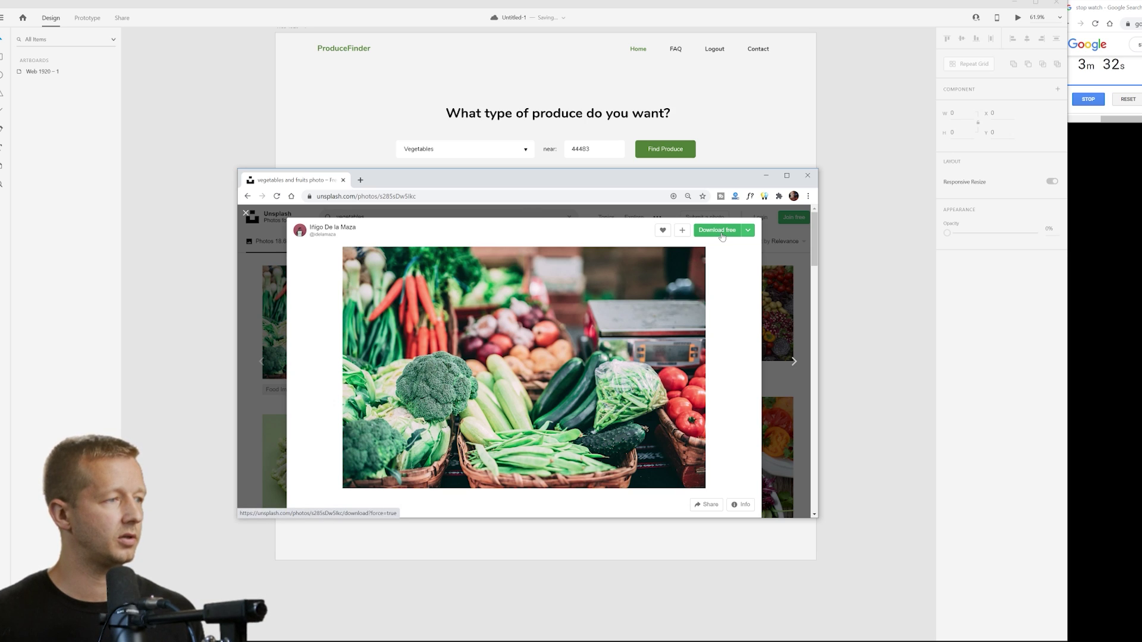
left_click(714, 240)
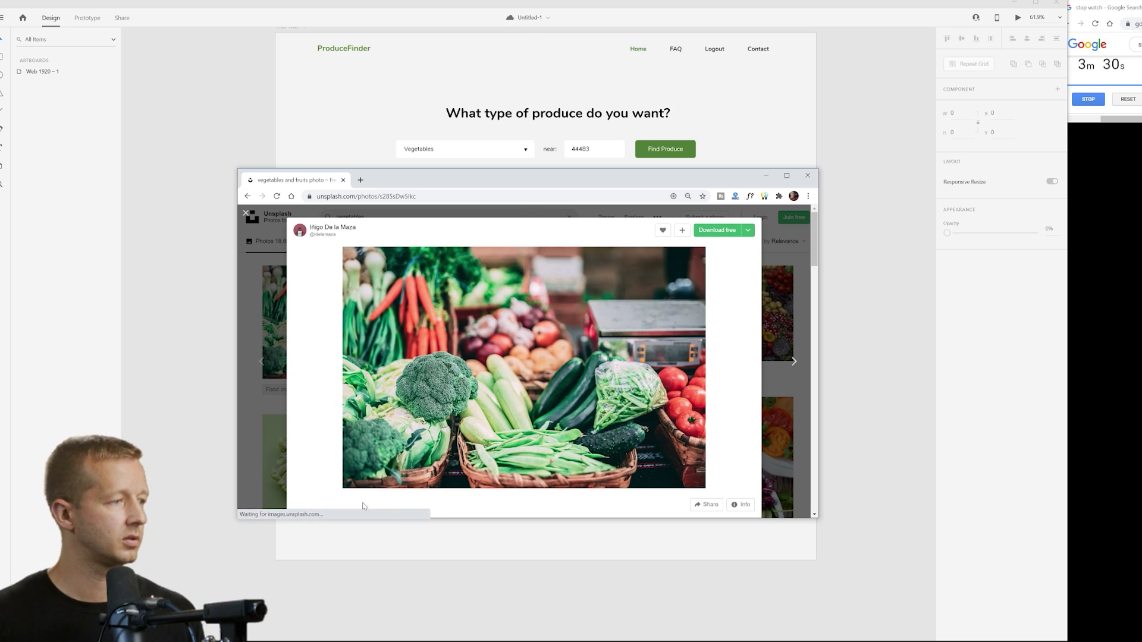
- Show the downloaded photo in its folder and place it as the fill of the rectangle in Adobe XD
left_click(332, 508)
left_click(359, 552)
left_click_drag(602, 141, 1141, 151)
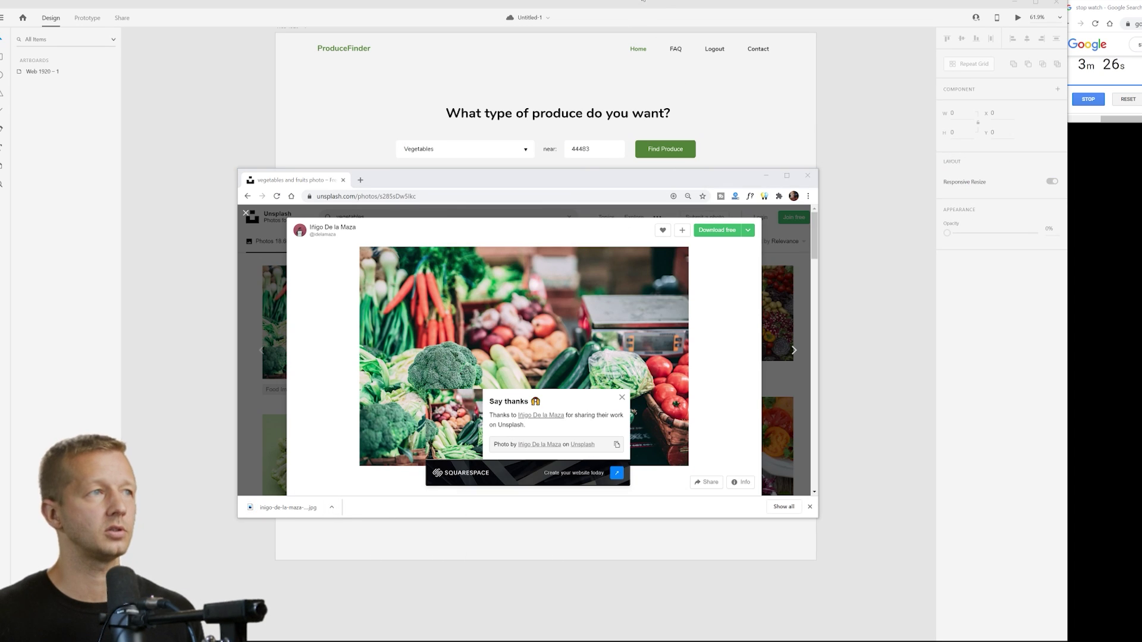
left_click(634, 22)
left_click_drag(331, 408, 350, 286)
scroll(384, 306, "up", 2)
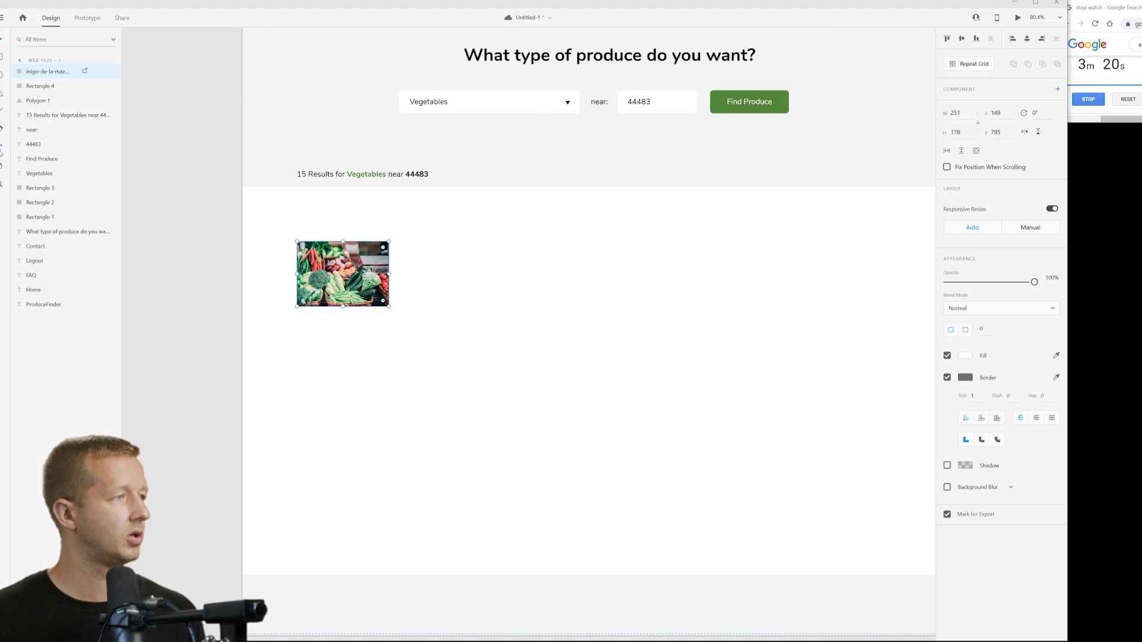
- Add the text "Vienna Produce Co-op" beside the vegetables photo and make it bold
left_click(407, 247)
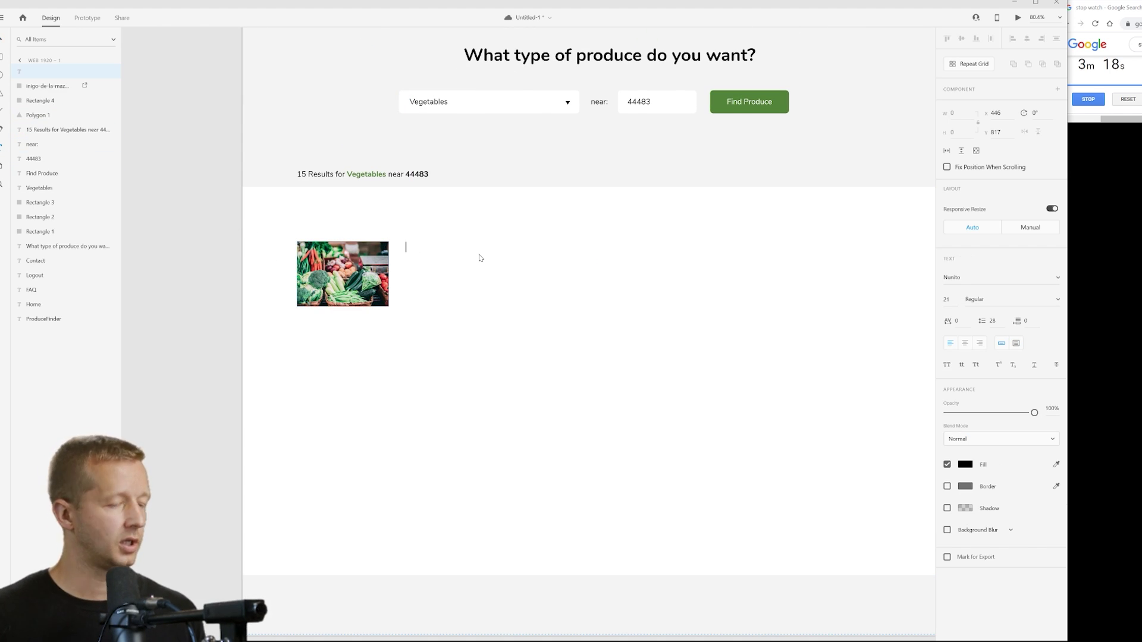
type("Vienna Produce Co-op")
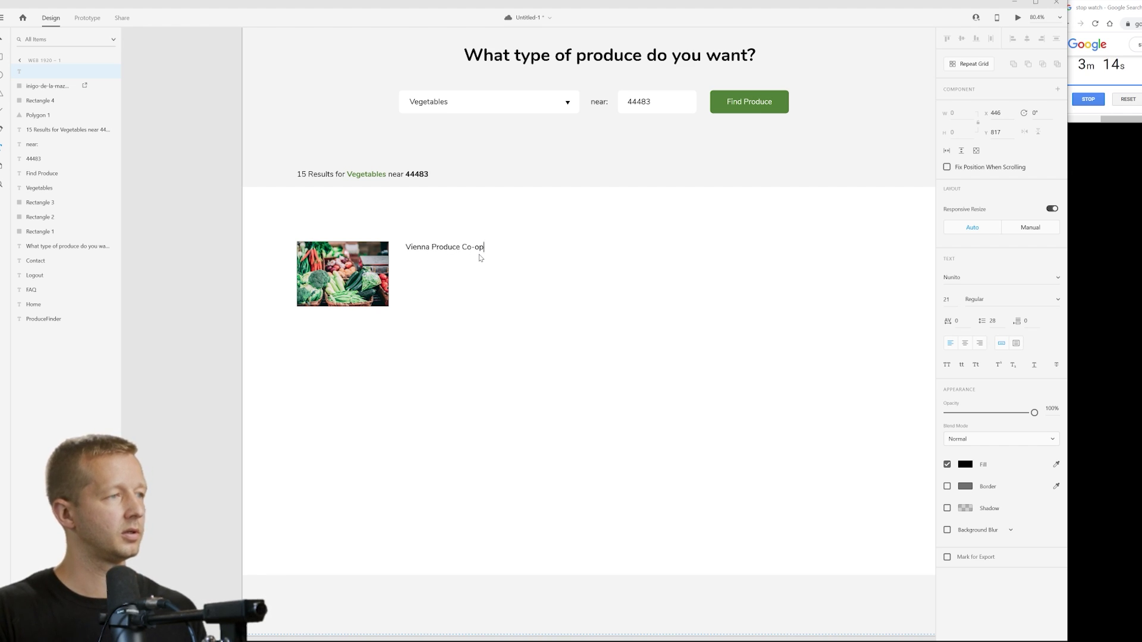
key("Escape")
left_click(1054, 301)
left_click(973, 320)
left_click(176, 241)
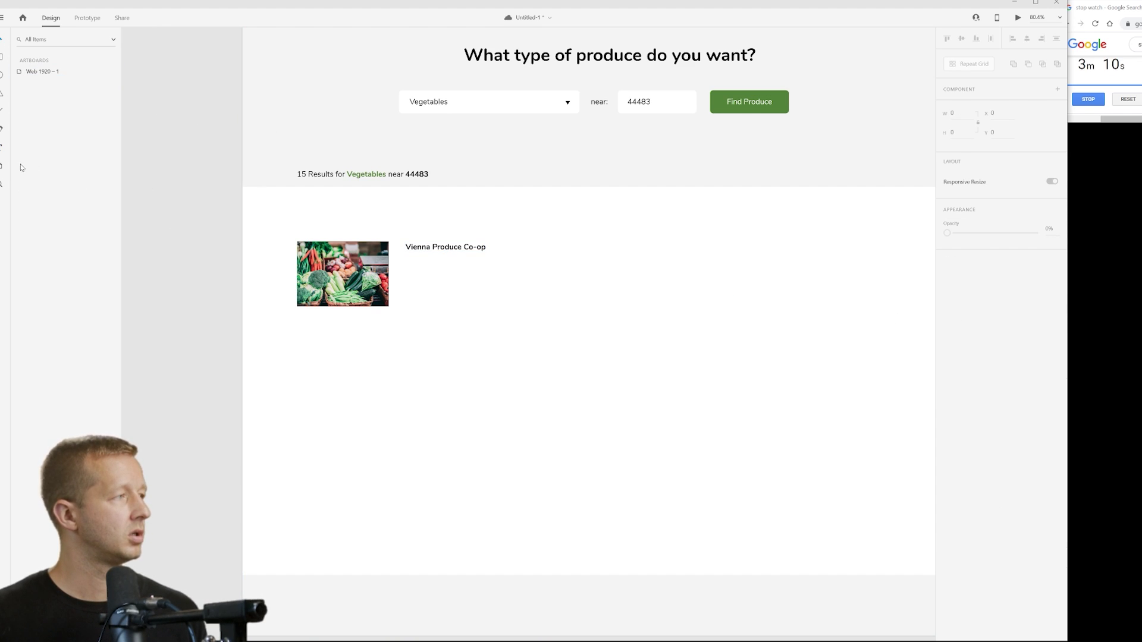
left_click(450, 247)
left_click_drag(450, 248, 468, 269, "alt")
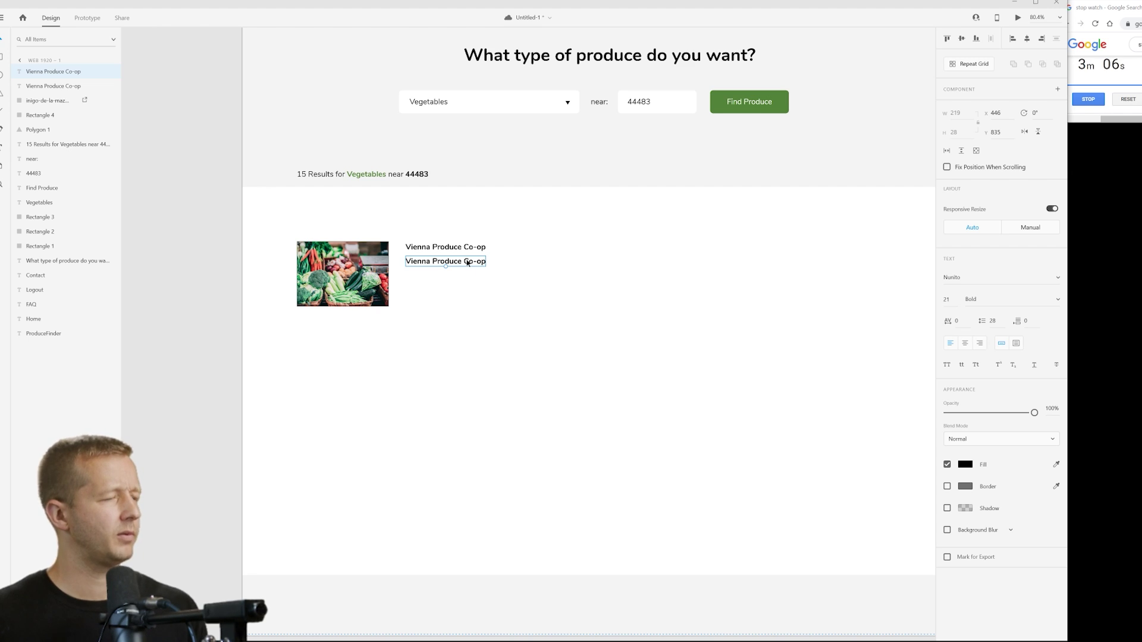
key("Delete")
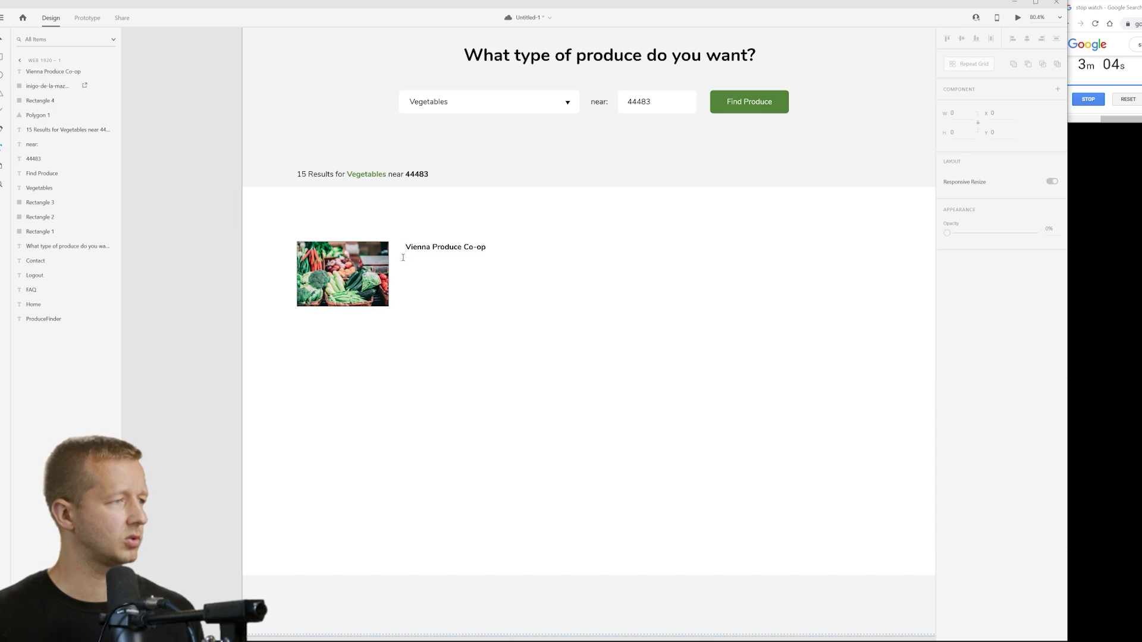
left_click_drag(405, 260, 606, 283)
key("ctrl+z")
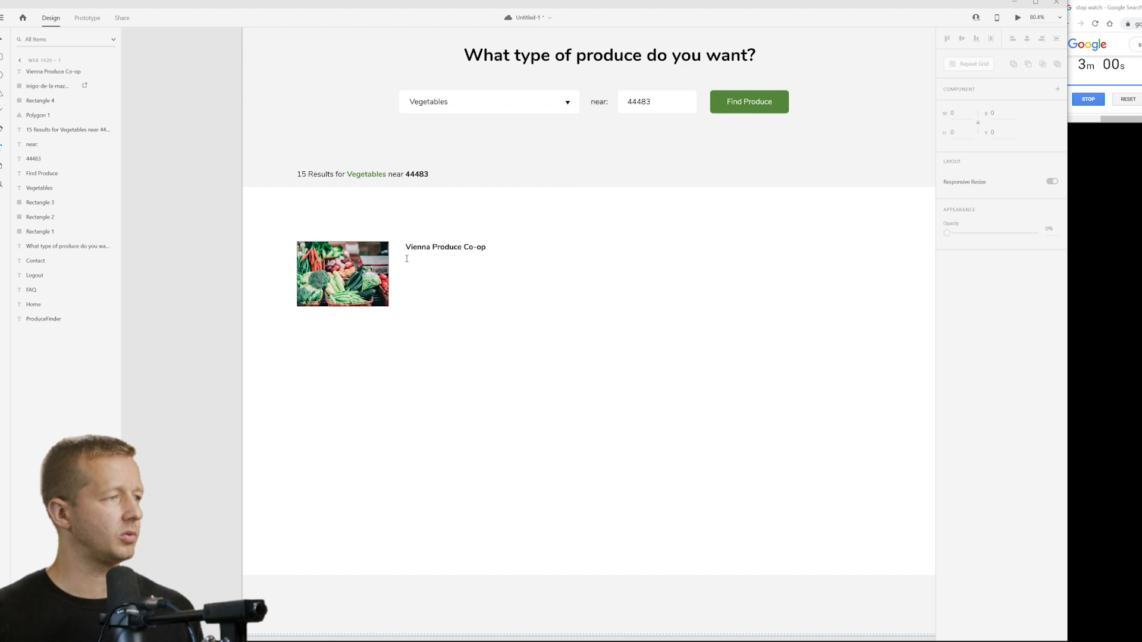
- Draw a text box about 492 by 78 px below the co-op name, enter "dfsadf", and set its weight to Regular
left_click_drag(405, 259, 586, 290)
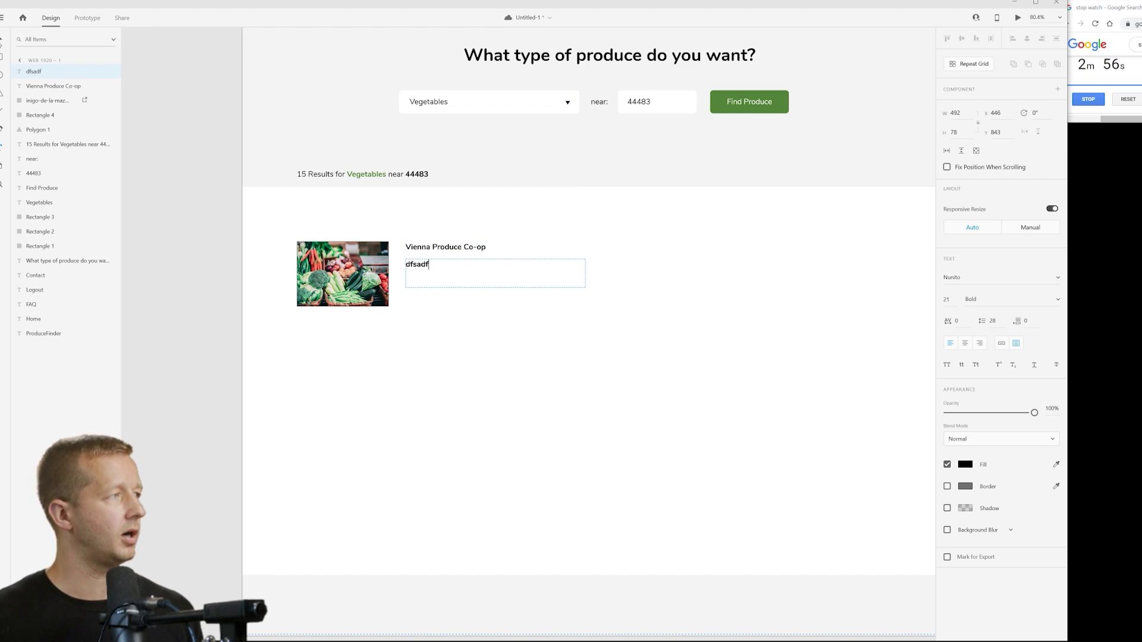
key("Escape")
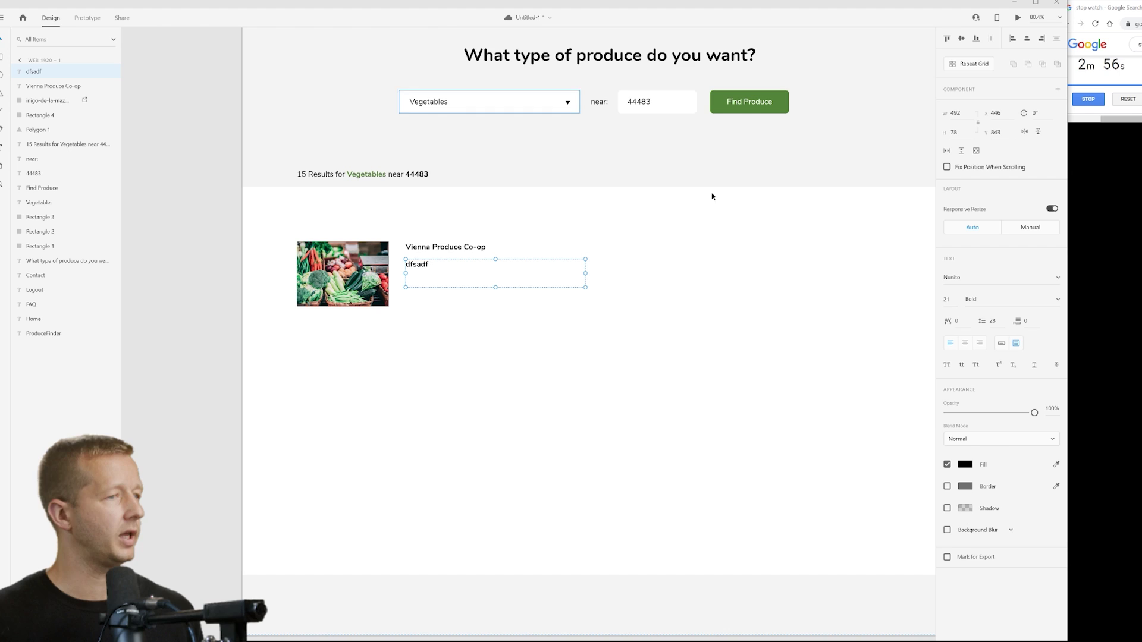
left_click(1057, 299)
left_click(975, 285)
- Fill the text box below the co-op name with placeholder text using the Lorem Ipsum plugin
left_click(3, 17)
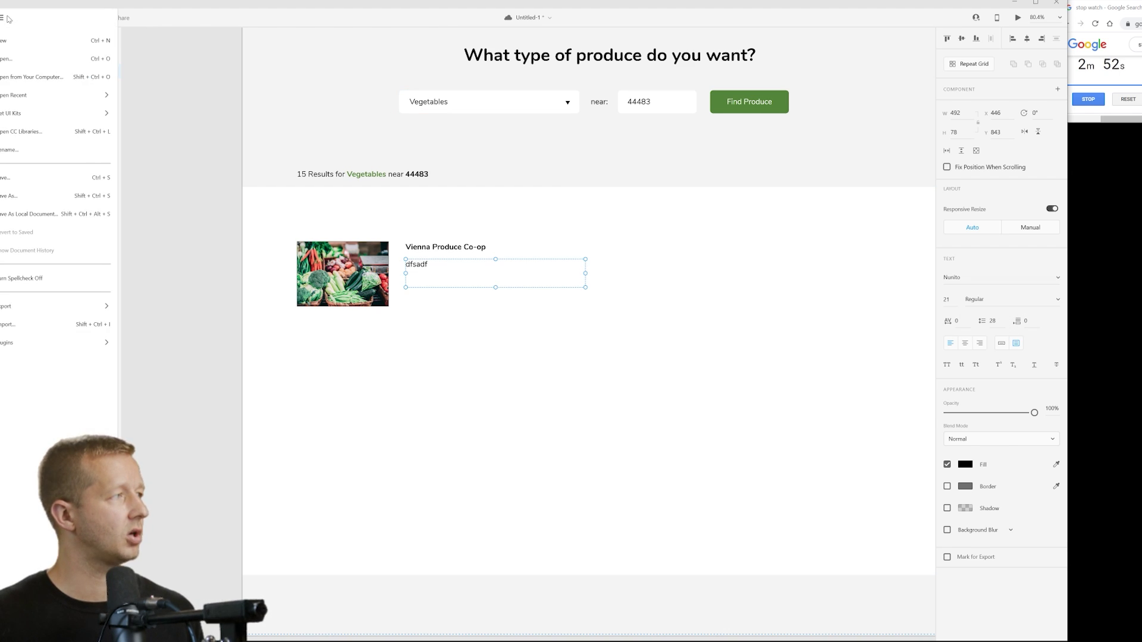
mouse_move(36, 342)
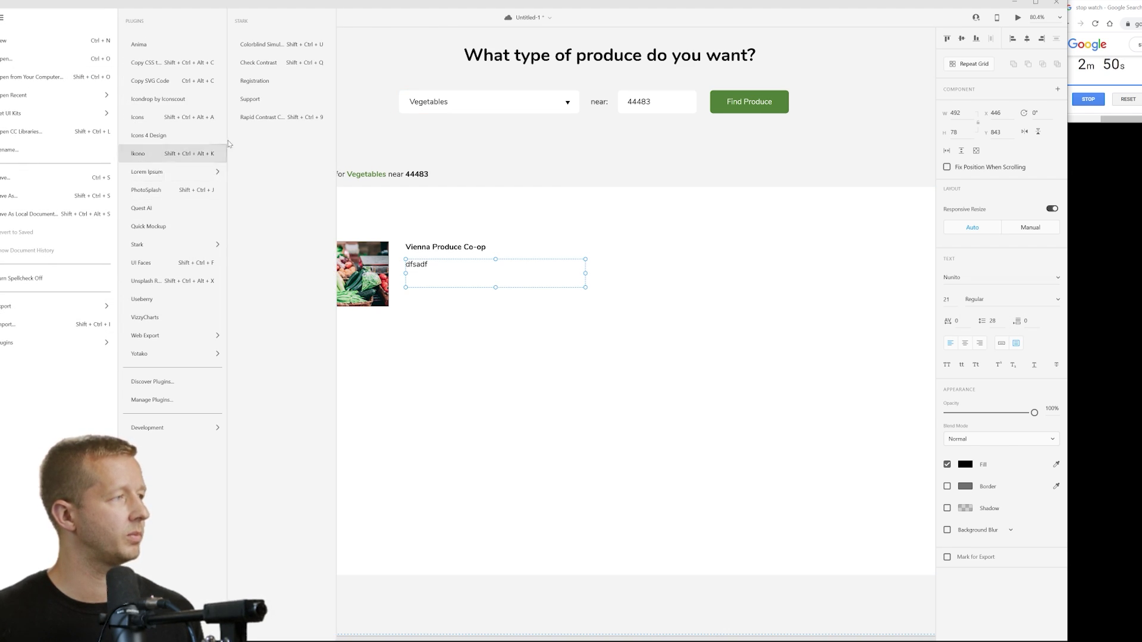
mouse_move(172, 172)
left_click(261, 80)
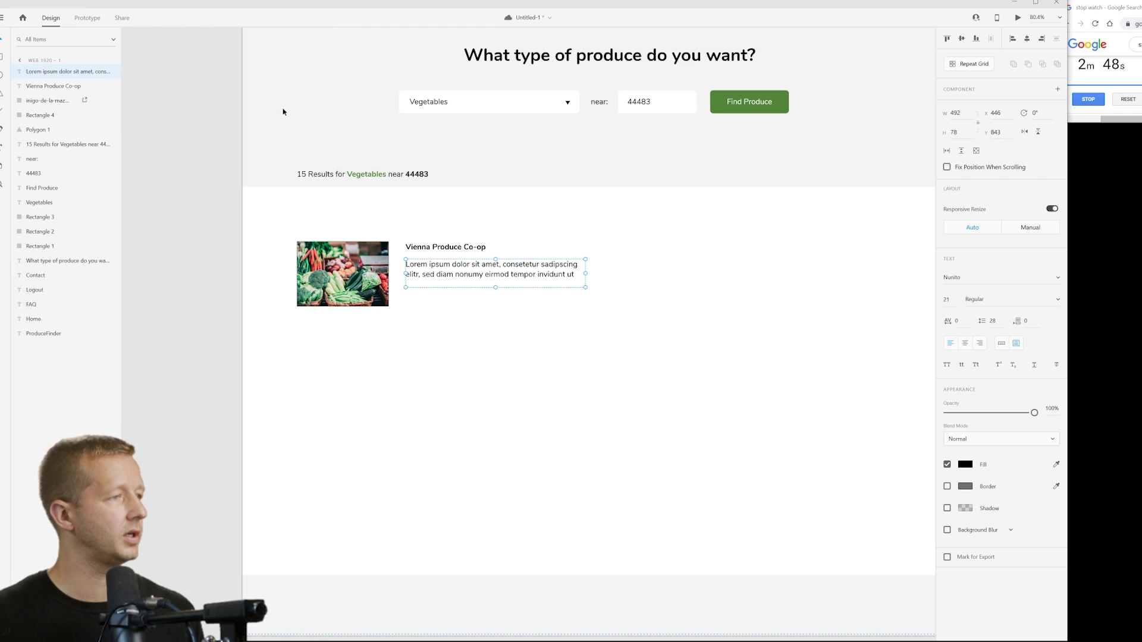
- Widen the description box to about 598 px and set its font size to 19
left_click_drag(587, 273, 625, 273)
left_click(952, 299)
key("Down")
key("Down")
left_click(1039, 318)
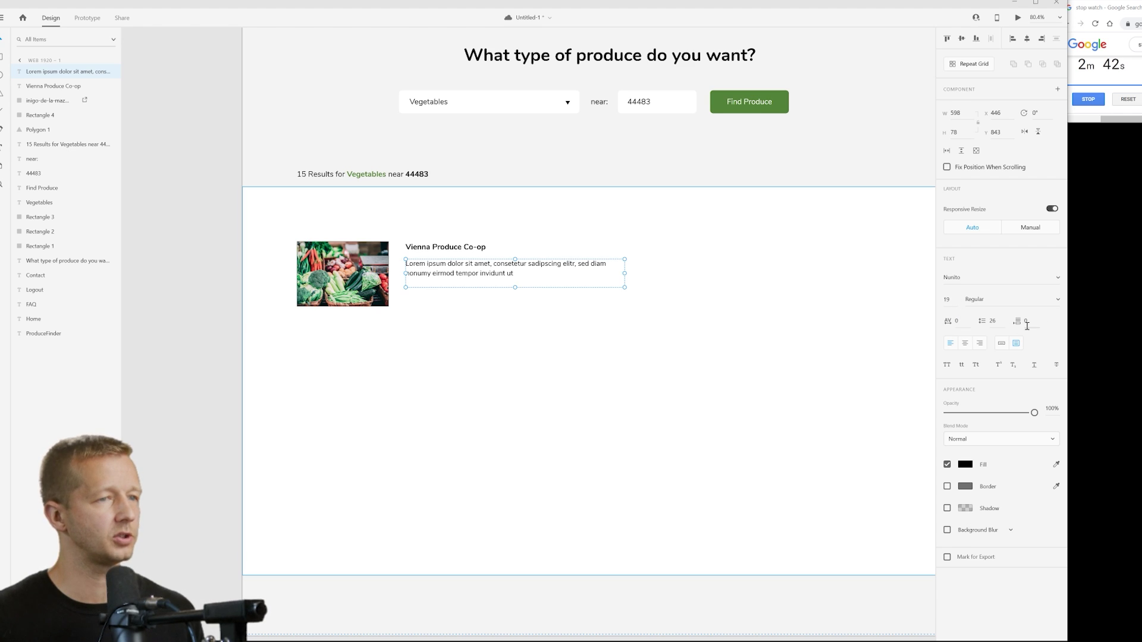
- Set the description's line spacing to 28
key("Up")
key("Up")
key("Up")
key("Up")
key("Down")
key("Down")
key("Return")
- Set the font size of the "Vienna Produce Co-op" heading to 23
left_click(468, 251)
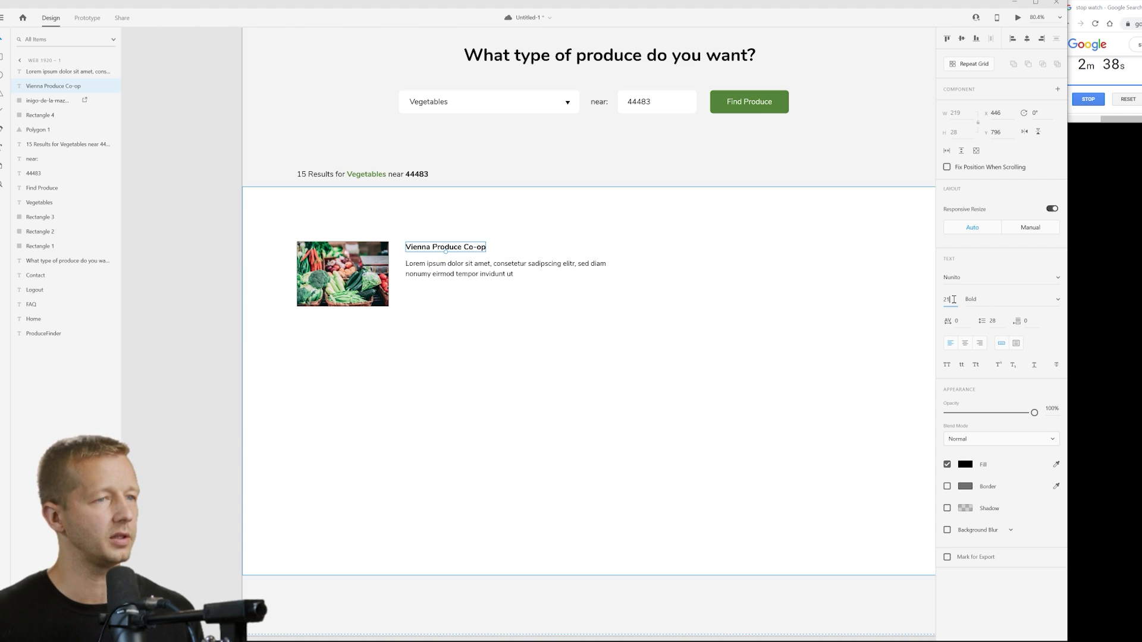
key("Up")
key("Up")
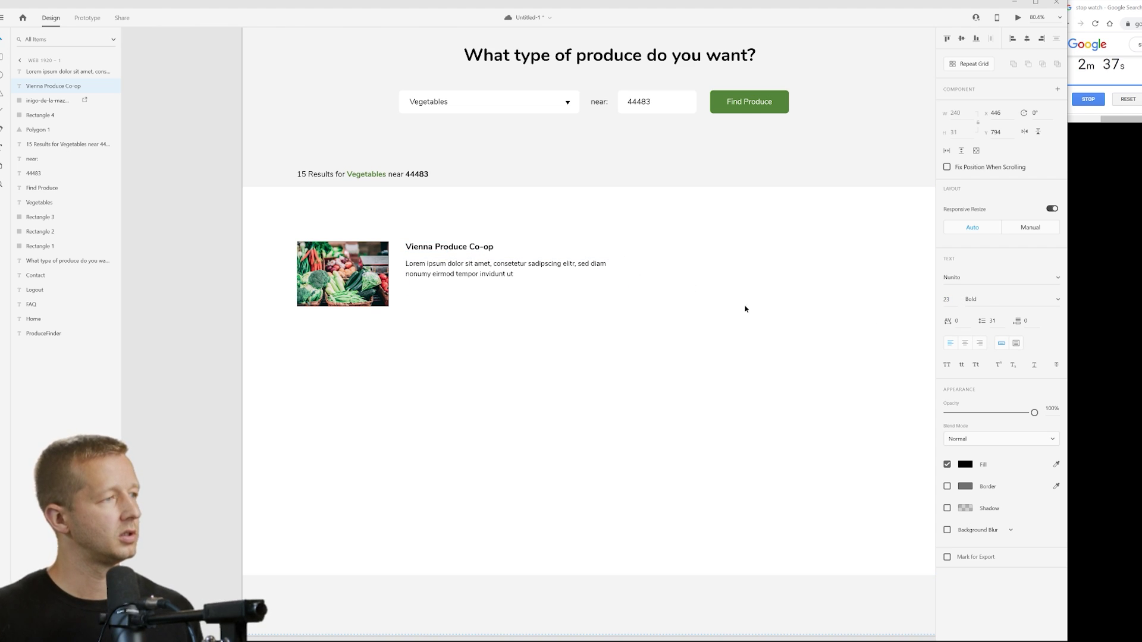
- Move the co-op heading and its description down together by about 19 px
left_click(473, 272, "shift")
left_click_drag(459, 270, 459, 277)
key("Escape")
- Keep the description text at Regular weight and change its fill to dark gray #222222
left_click(488, 295)
left_click(1051, 301)
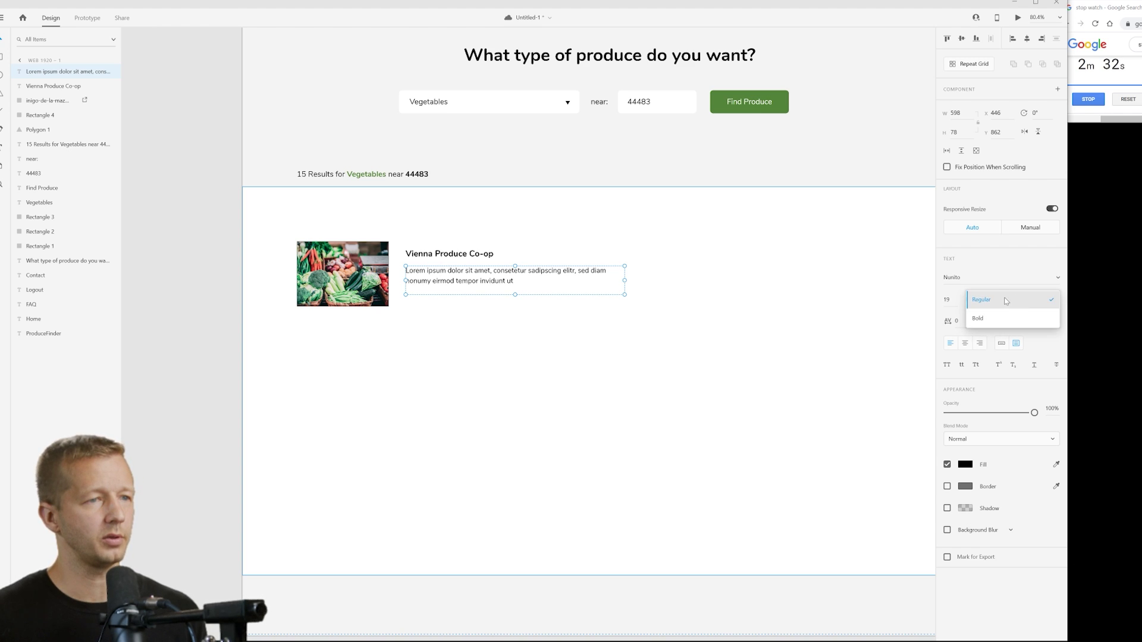
left_click(1005, 301)
left_click(966, 464)
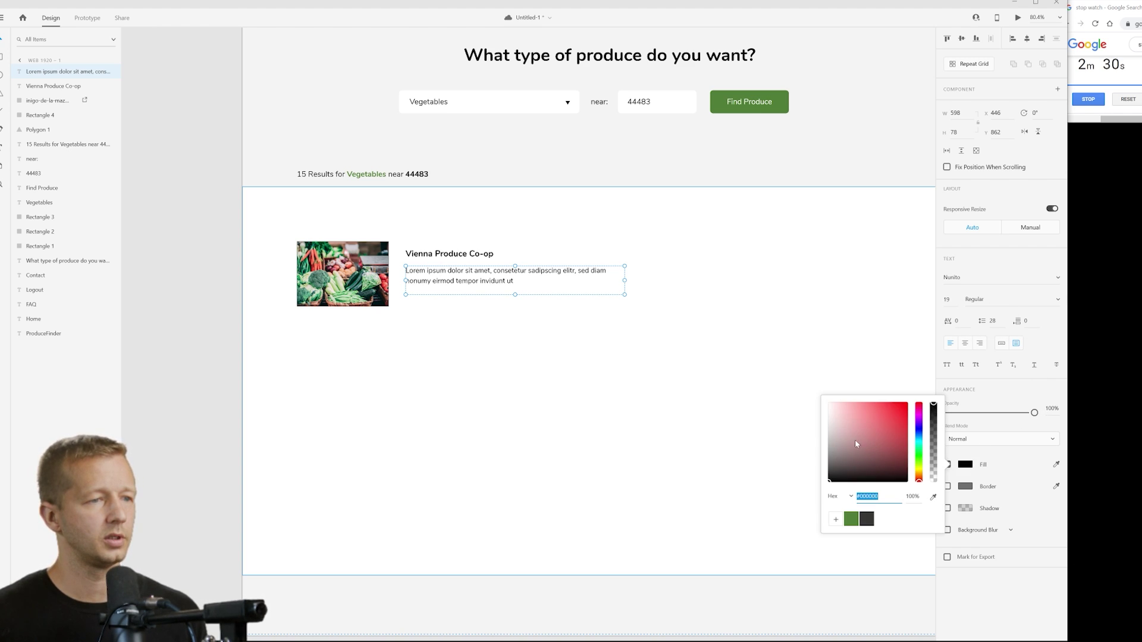
left_click_drag(847, 437, 818, 468)
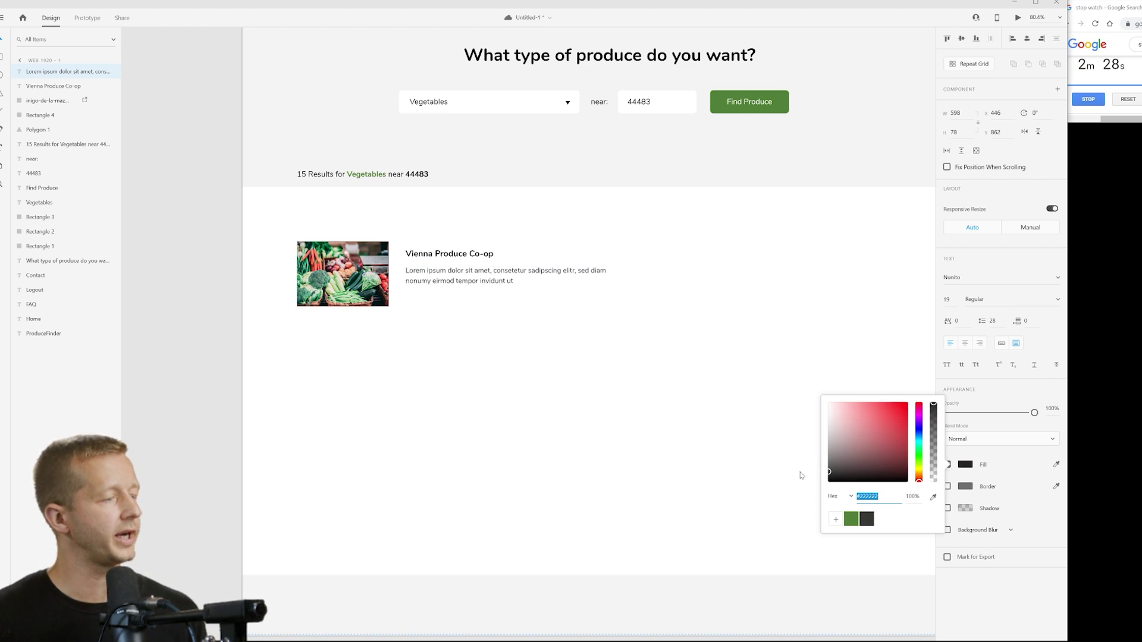
- Nudge the co-op heading and description up together so they sit closer to the photo's upper edge
left_click(422, 257, "shift")
left_click_drag(437, 253, 438, 250)
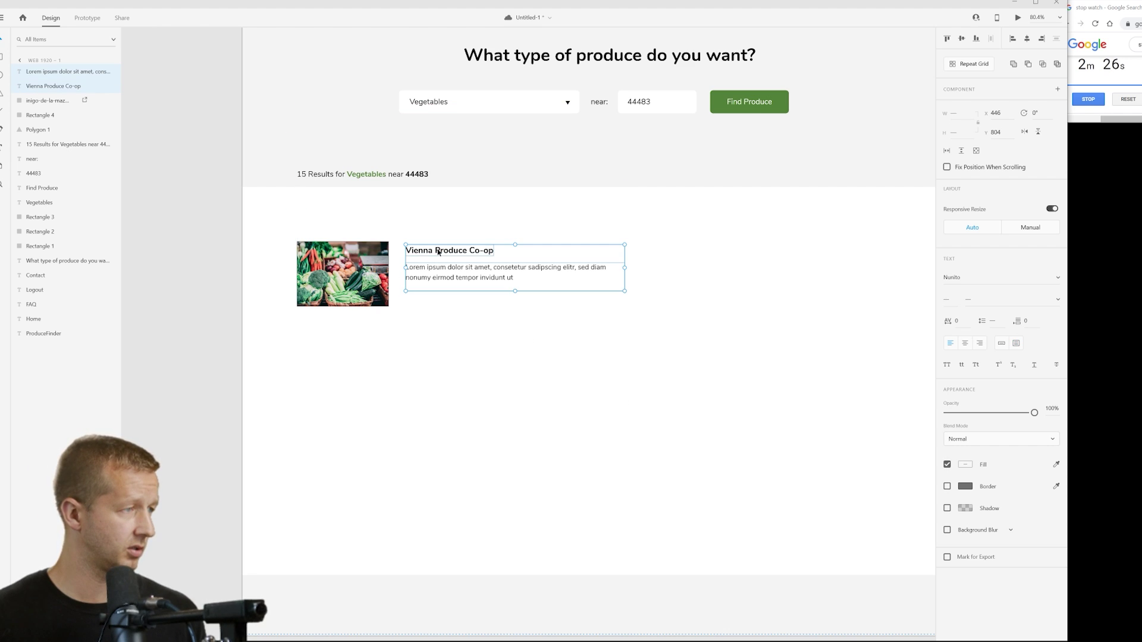
left_click(158, 248)
- Duplicate the description below itself in a box 60 px high and replace the copy's text with the co-op's street address
scroll(275, 247, "left", 3)
left_click(523, 271)
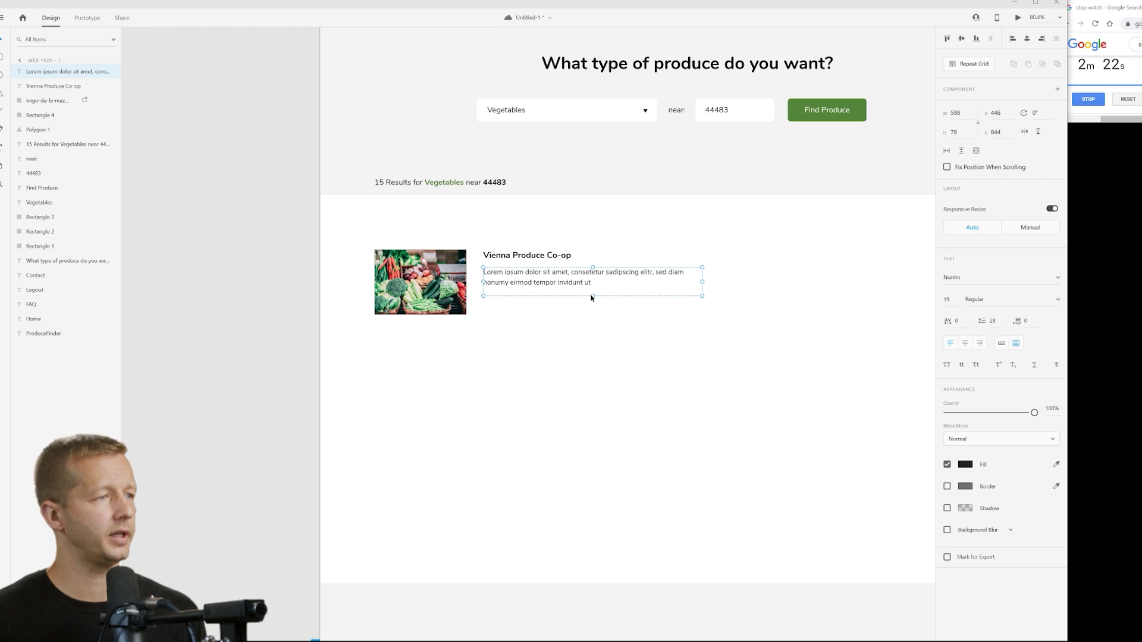
left_click_drag(593, 295, 535, 309)
key("ctrl+d")
double_click(534, 305)
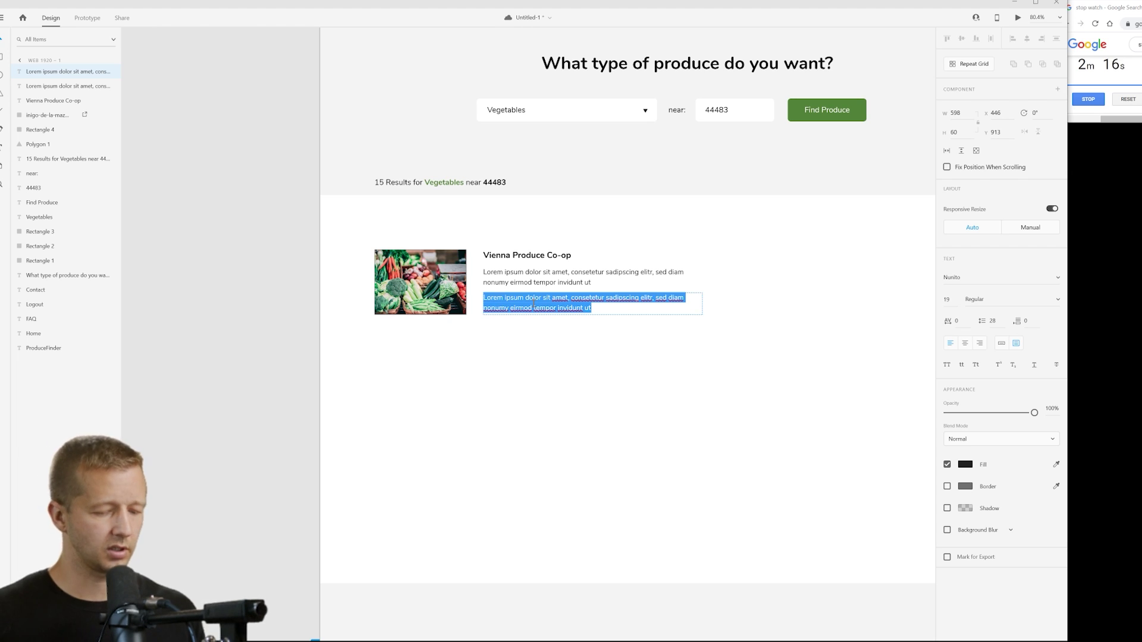
type("458")
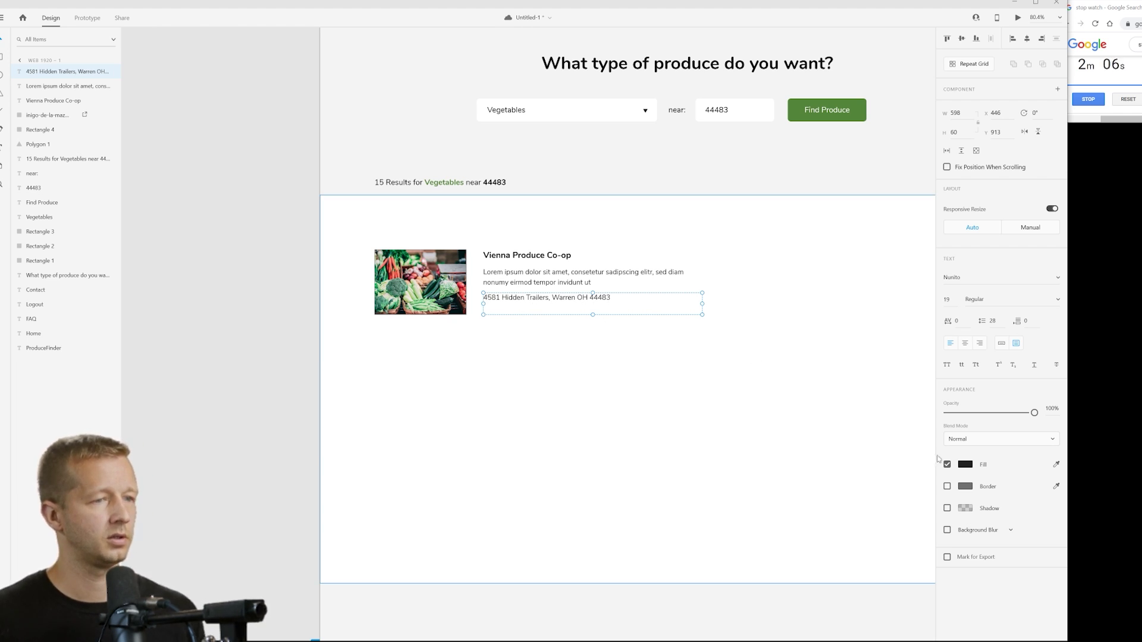
- Set the address text to Bold, lighten its fill to a medium gray, and move it down to Y 937
left_click(1056, 300)
left_click(1014, 315)
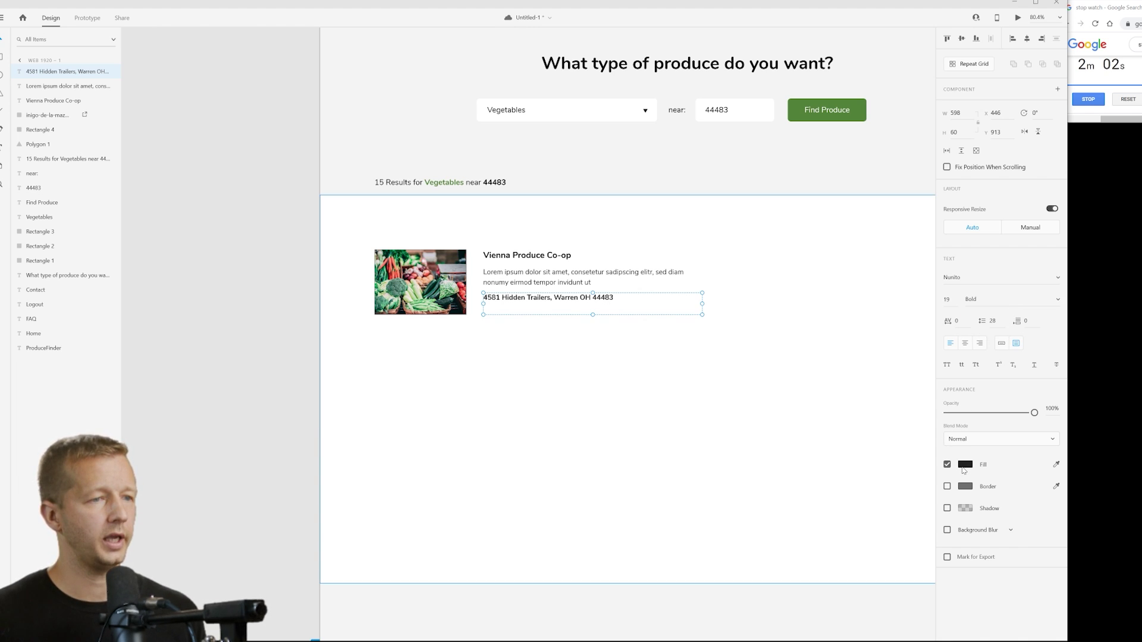
left_click(966, 465)
left_click(829, 452)
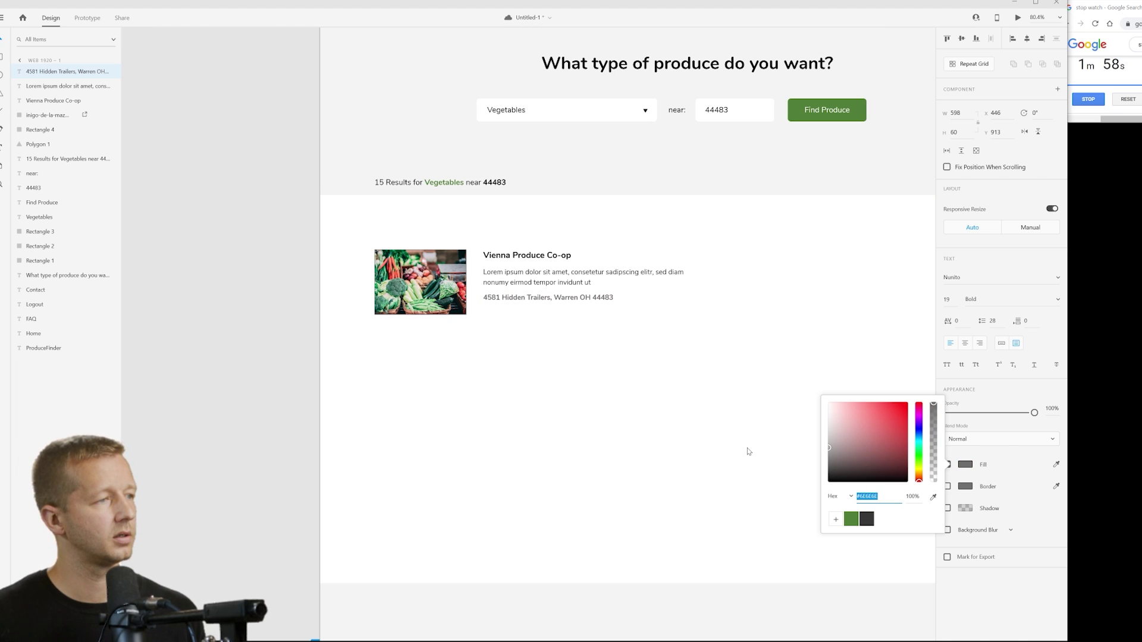
key("Escape")
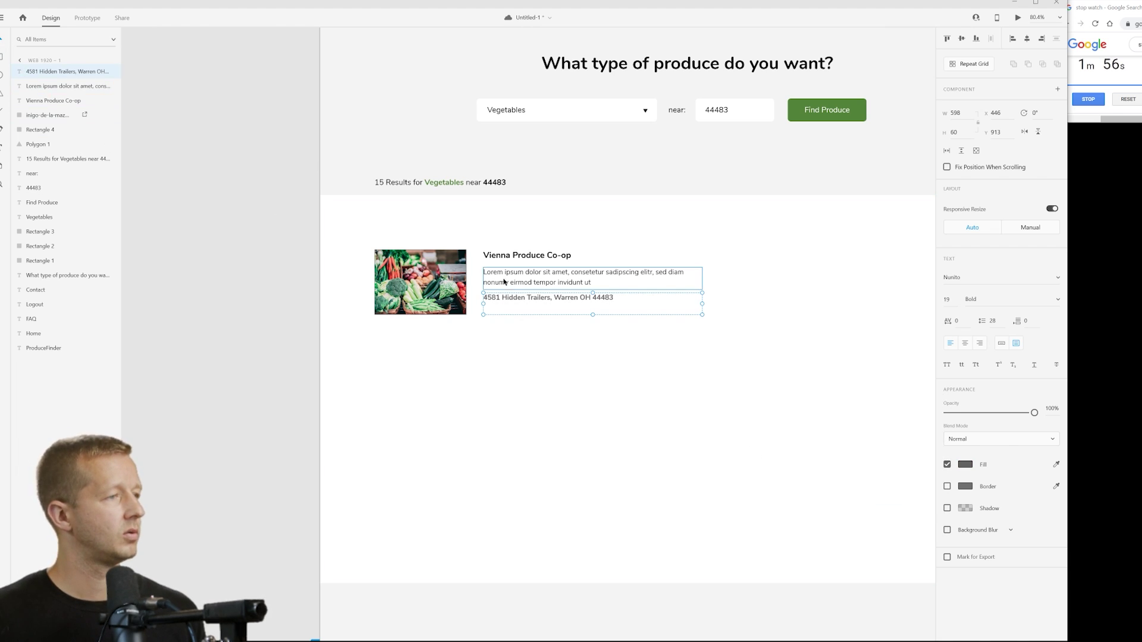
left_click_drag(514, 297, 515, 307)
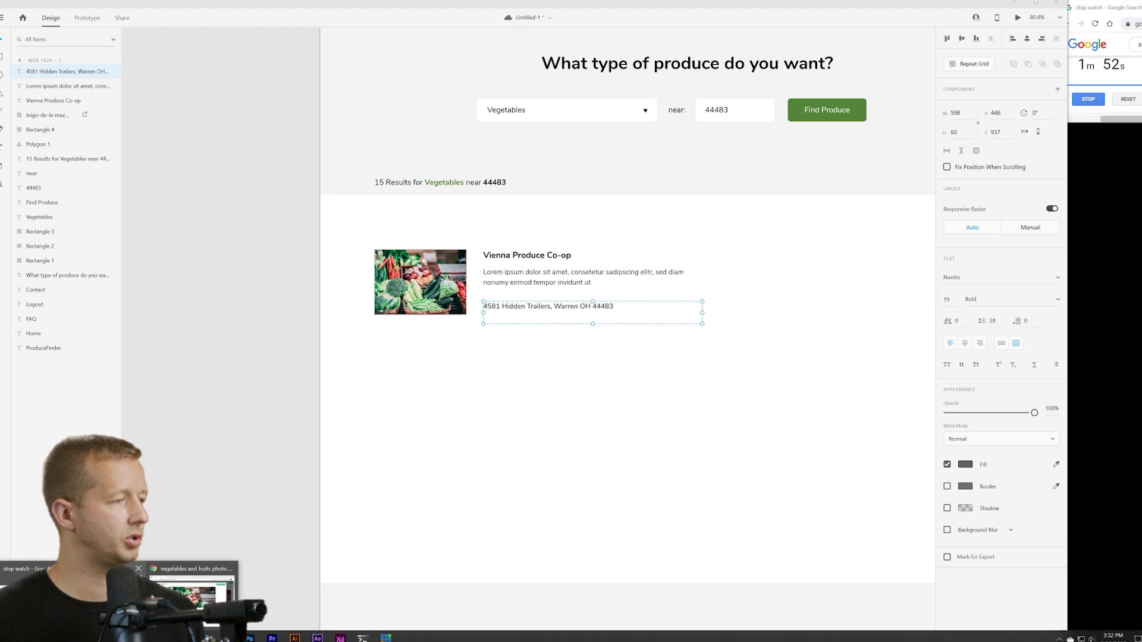
- Switch to the Chrome browser, open iconfinder.com in a new tab and search for "maps" icons
left_click(192, 586)
left_click(404, 199)
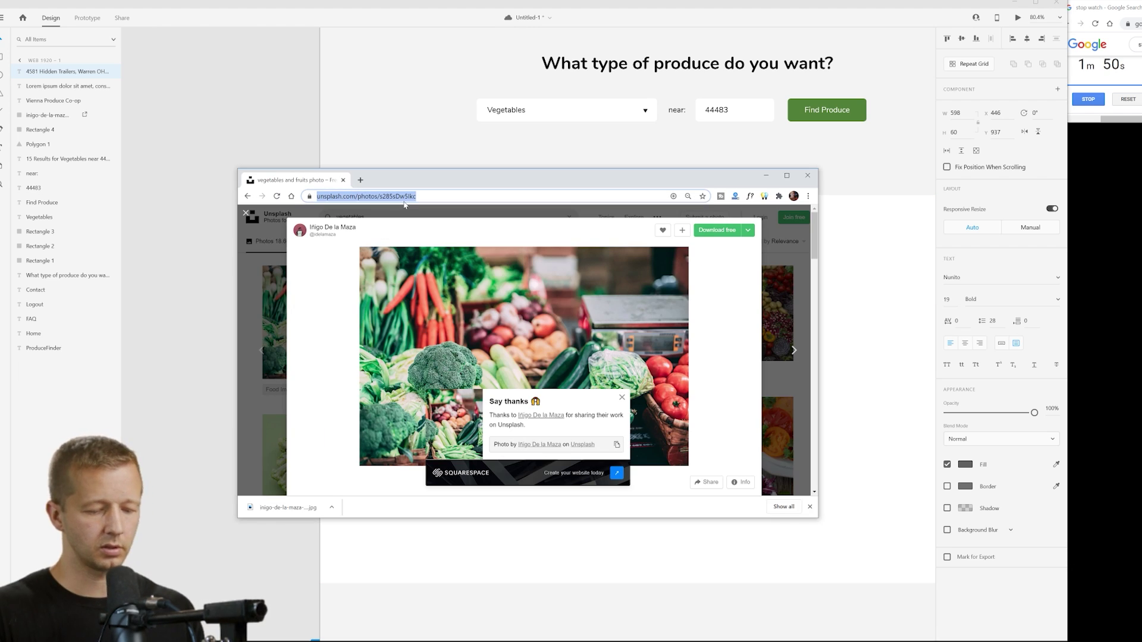
key("ctrl+t")
type("iconfi")
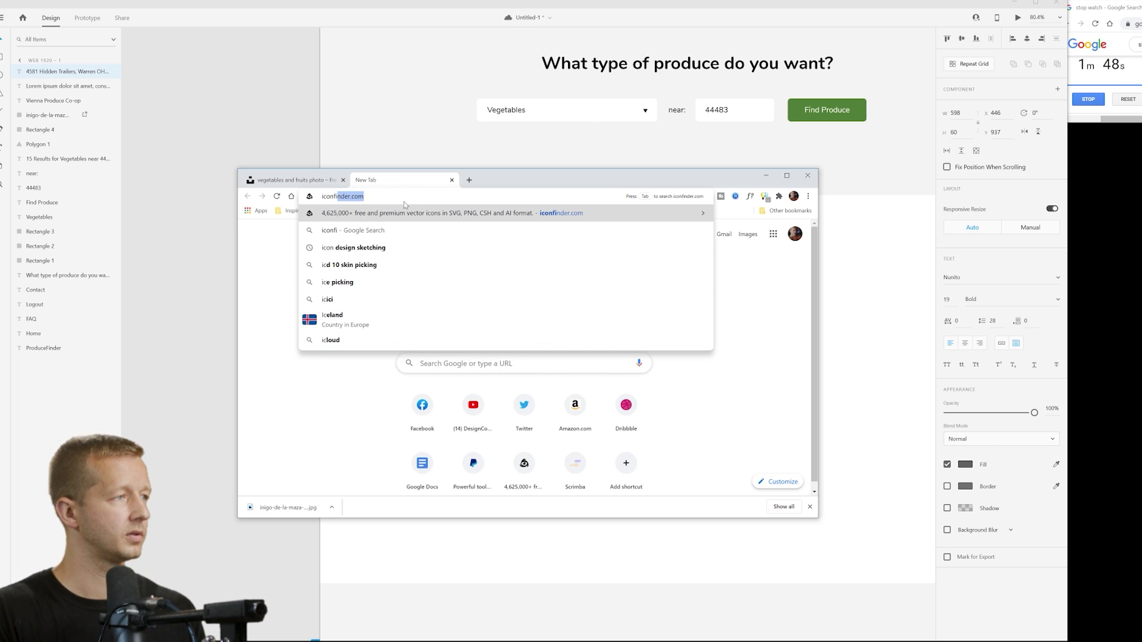
type("nder")
key("Return")
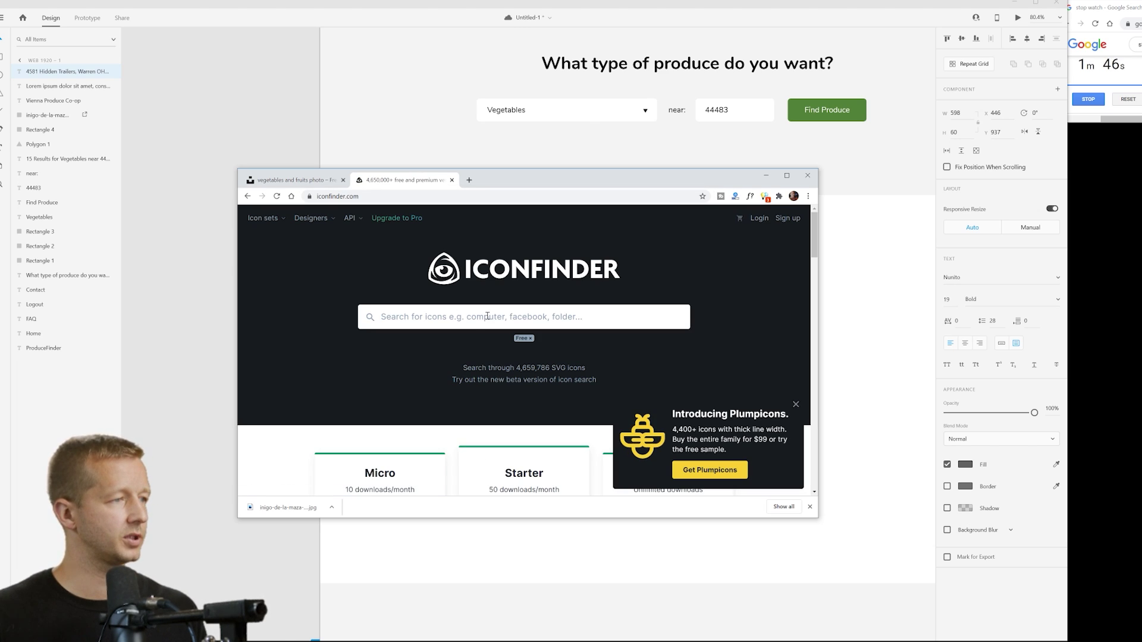
type("maps")
key("Return")
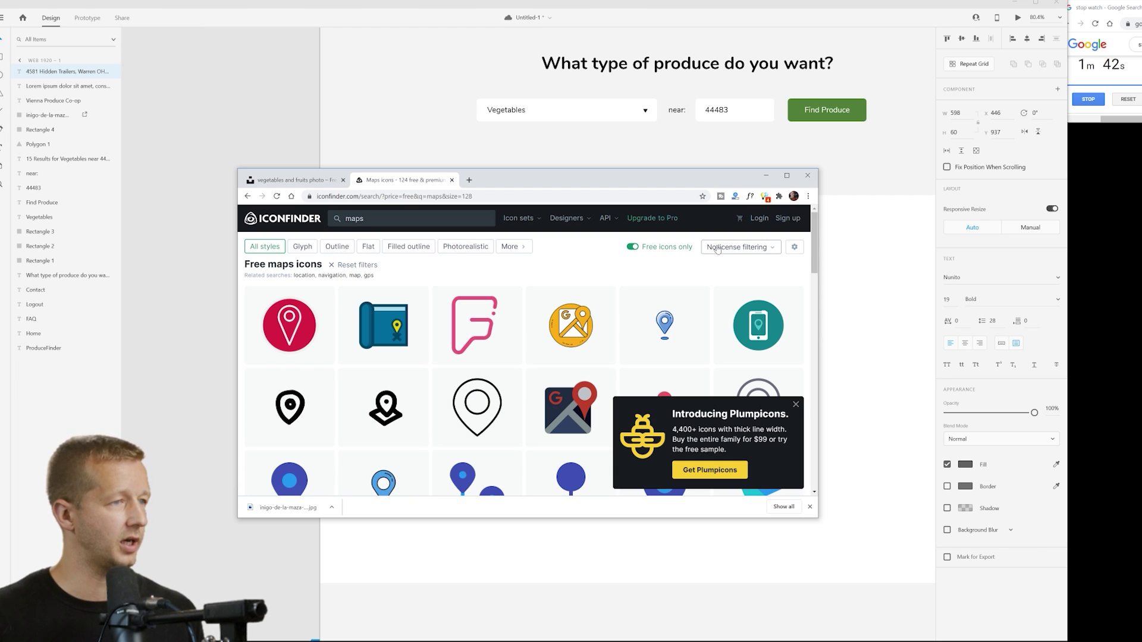
- Download the gray outlined map pin icon as SVG and show the downloaded file in its folder
scroll(485, 395, "down", 1)
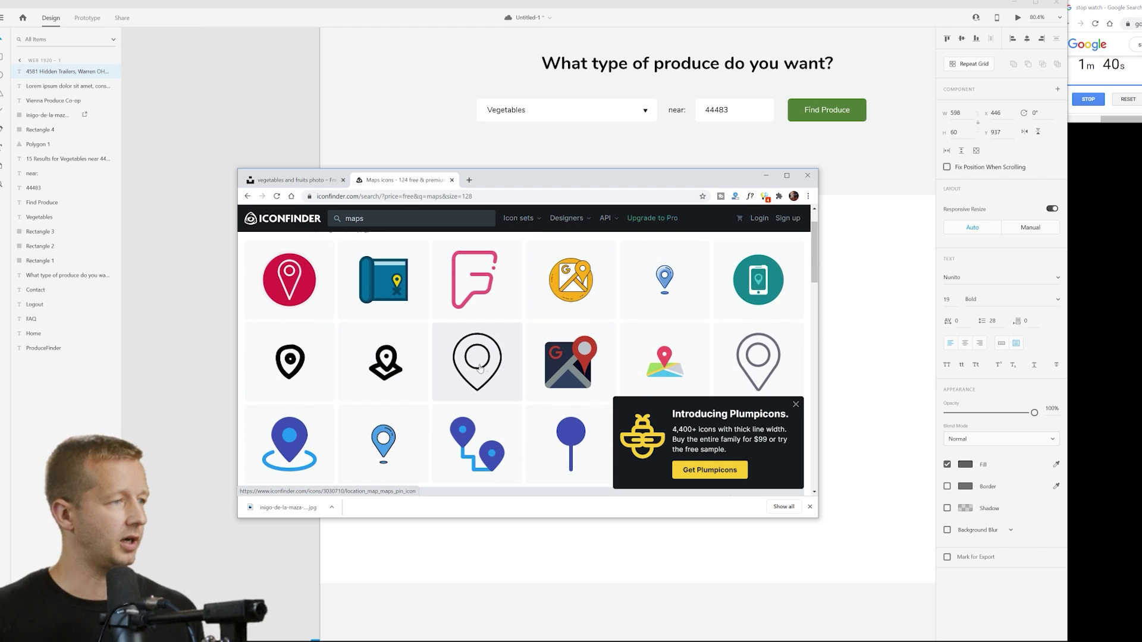
left_click(757, 360)
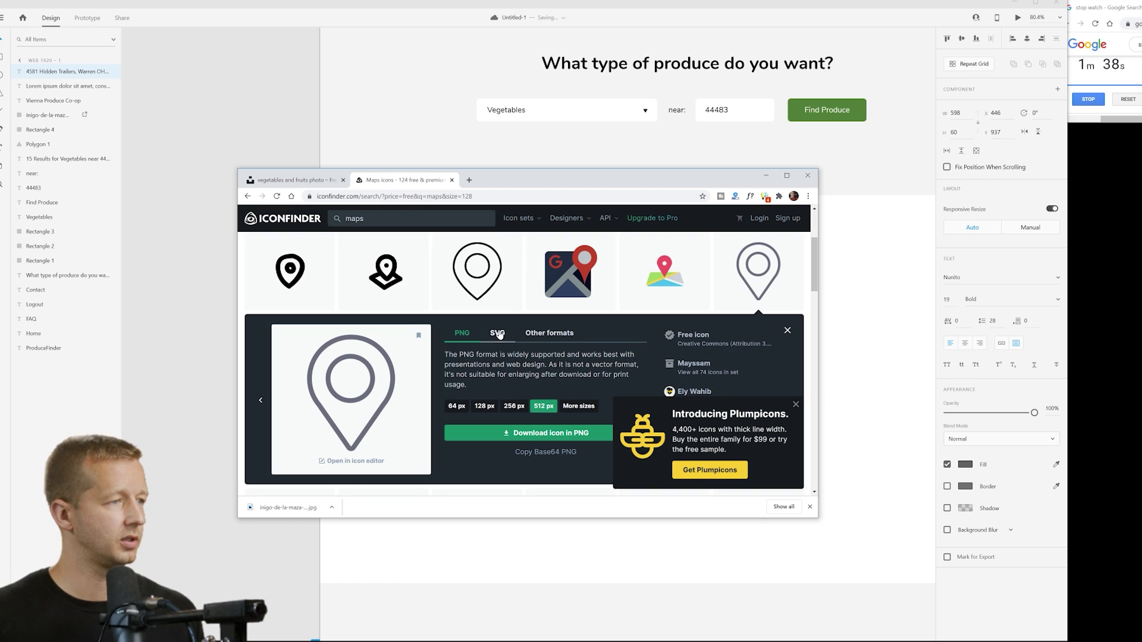
left_click(497, 333)
left_click(522, 414)
left_click(331, 507)
left_click(347, 561)
key("alt+Tab")
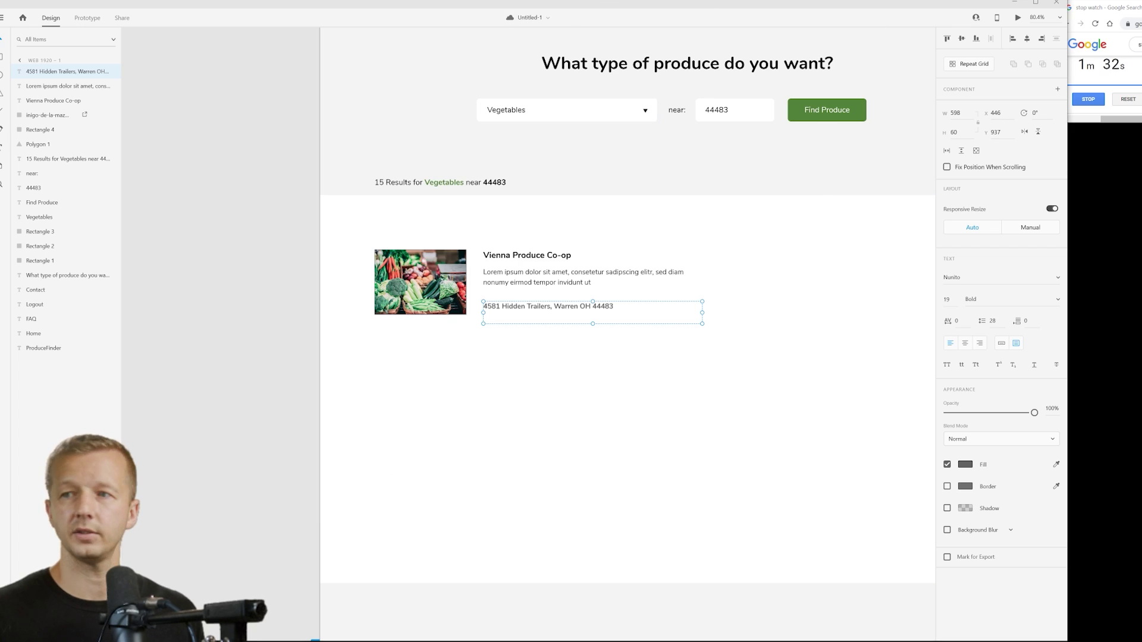
- Bring the downloaded pin icon into the Adobe XD page and place it small, directly in front of the address text
left_click_drag(1054, 247, 258, 358)
left_click_drag(401, 544, 485, 309)
left_click_drag(496, 309, 516, 275)
left_click(229, 288)
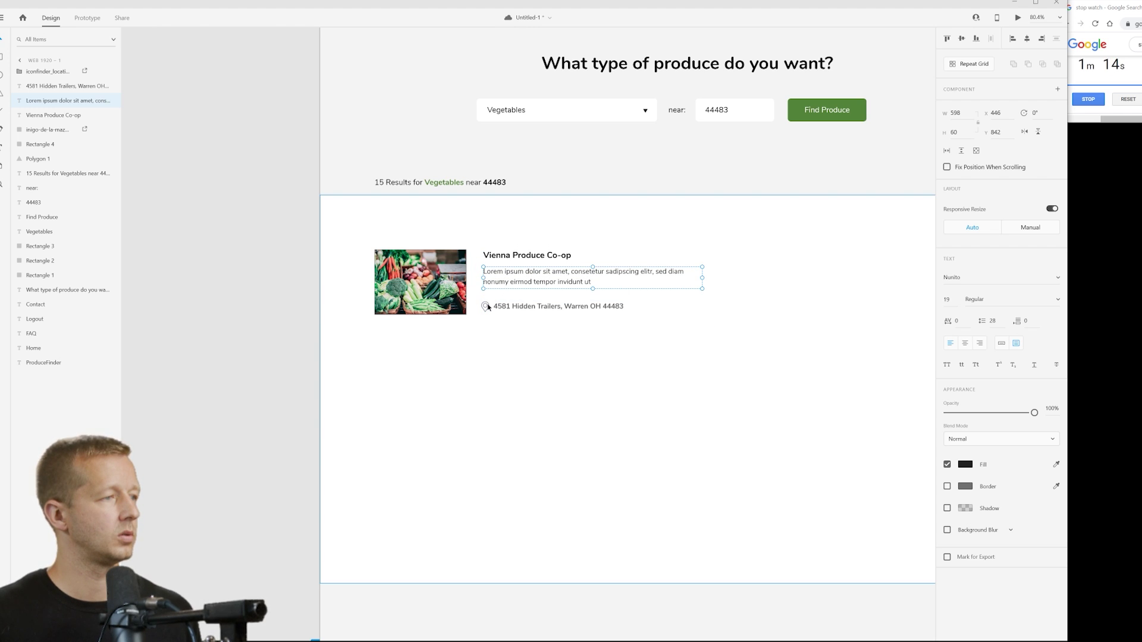
- Nudge the pin icon and the address up together so they sit closer to the description
left_click(485, 307)
left_click(500, 308, "shift")
key("Up")
key("Up")
key("Up")
key("Up")
key("Up")
key("Up")
key("Up")
key("Up")
key("Up")
key("Up")
key("Up")
key("Up")
key("Up")
key("Up")
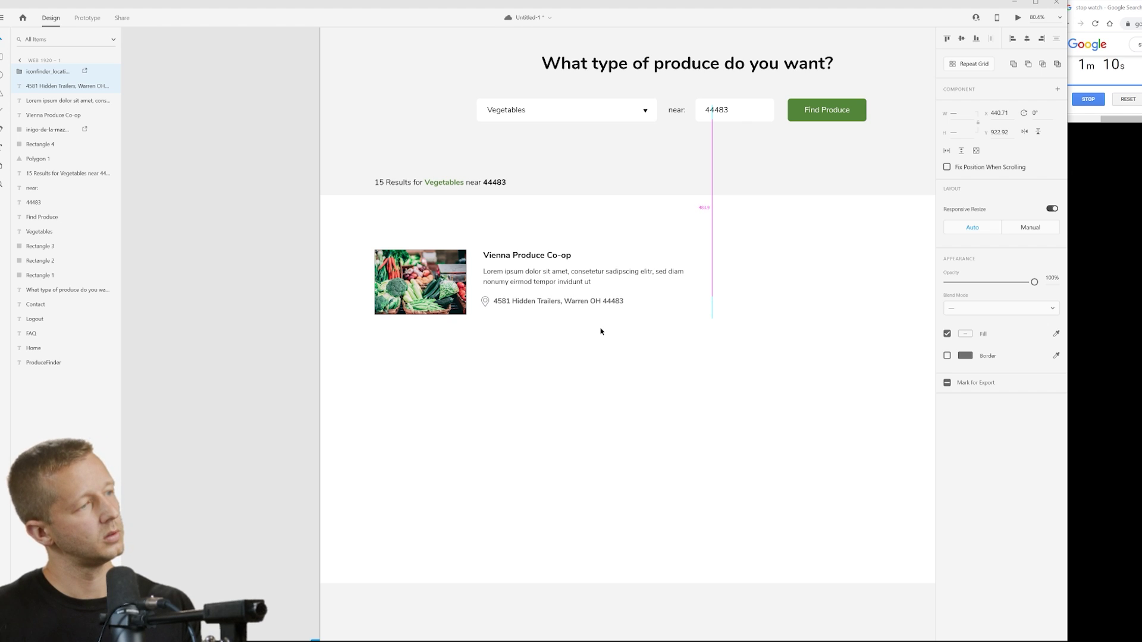
key("Down")
- Nudge the co-op heading and then its description down by about 3 px each
left_click(513, 260)
key("Down")
key("Down")
key("Down")
key("Down")
key("Down")
key("Down")
left_click(552, 284)
key("Down")
key("Down")
key("Down")
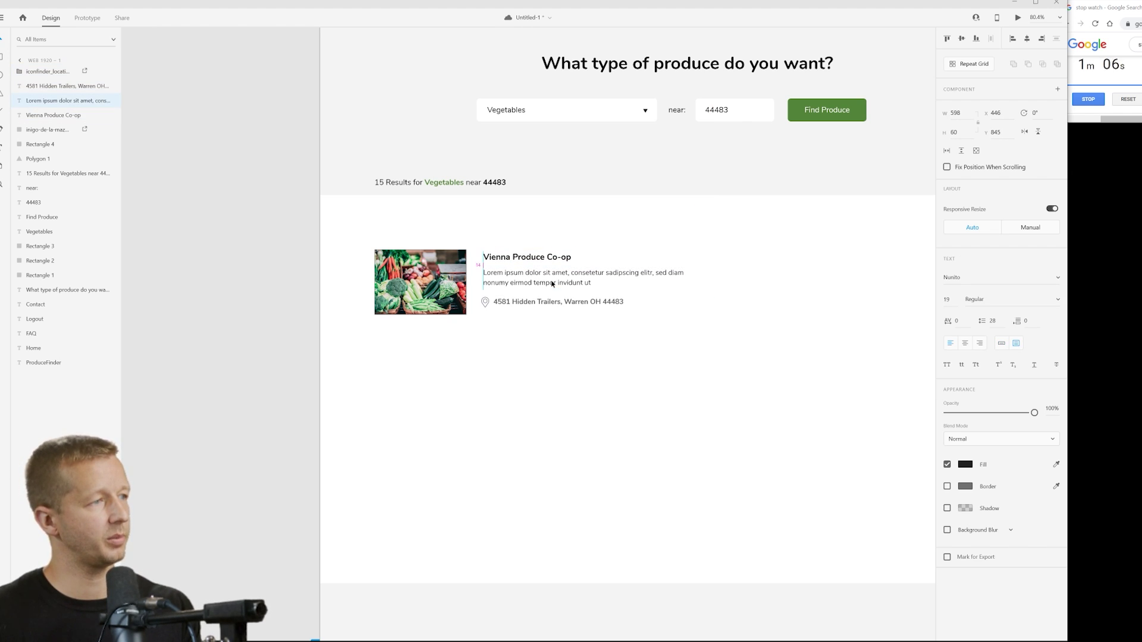
left_click(273, 251)
- Duplicate the Find Produce button, bring the copy to the front and move it into the co-op's result row
scroll(515, 273, "right", 4)
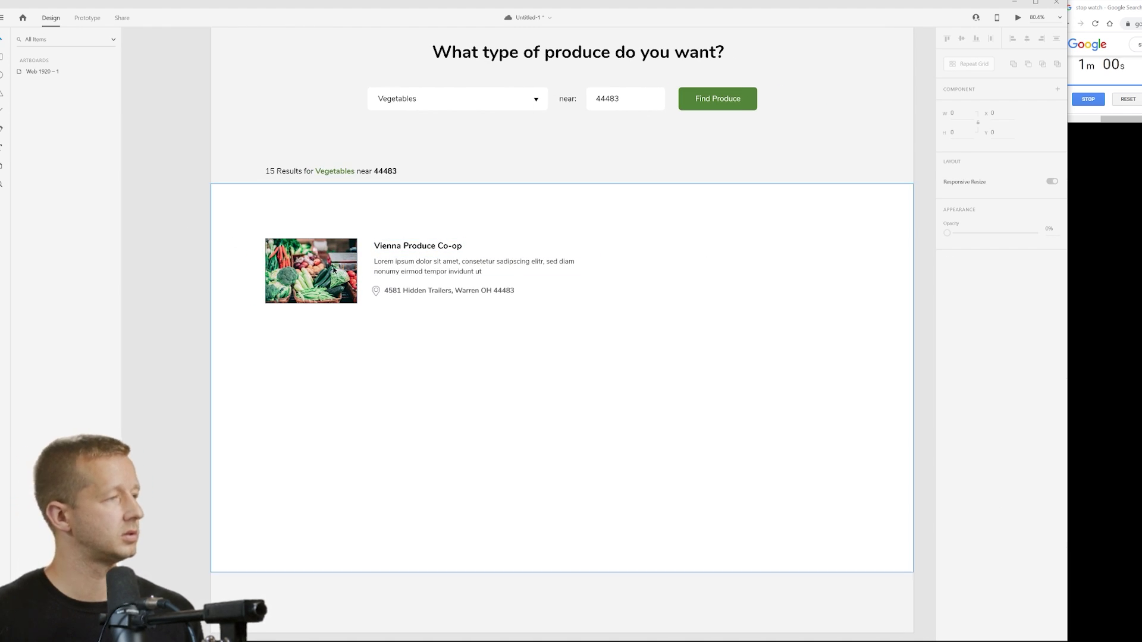
left_click(731, 93)
key("ctrl+d")
left_click_drag(734, 90, 735, 151)
right_click(721, 159)
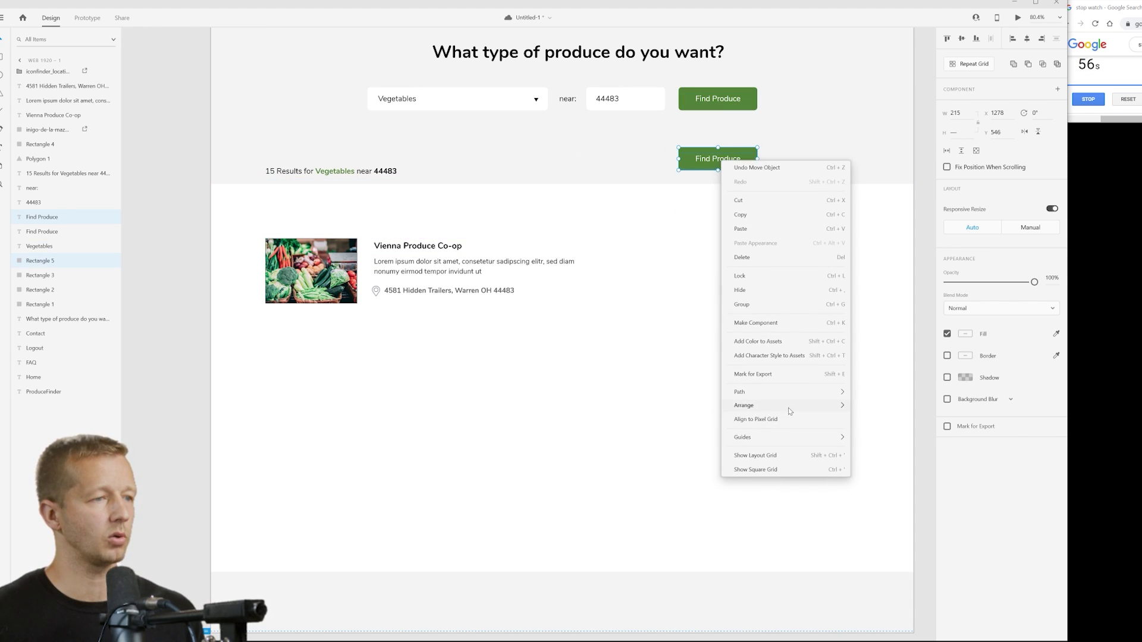
left_click(874, 405)
left_click_drag(699, 152, 699, 258)
- Change the copied button's label to "Review"
double_click(704, 258)
double_click(730, 260)
type("Review")
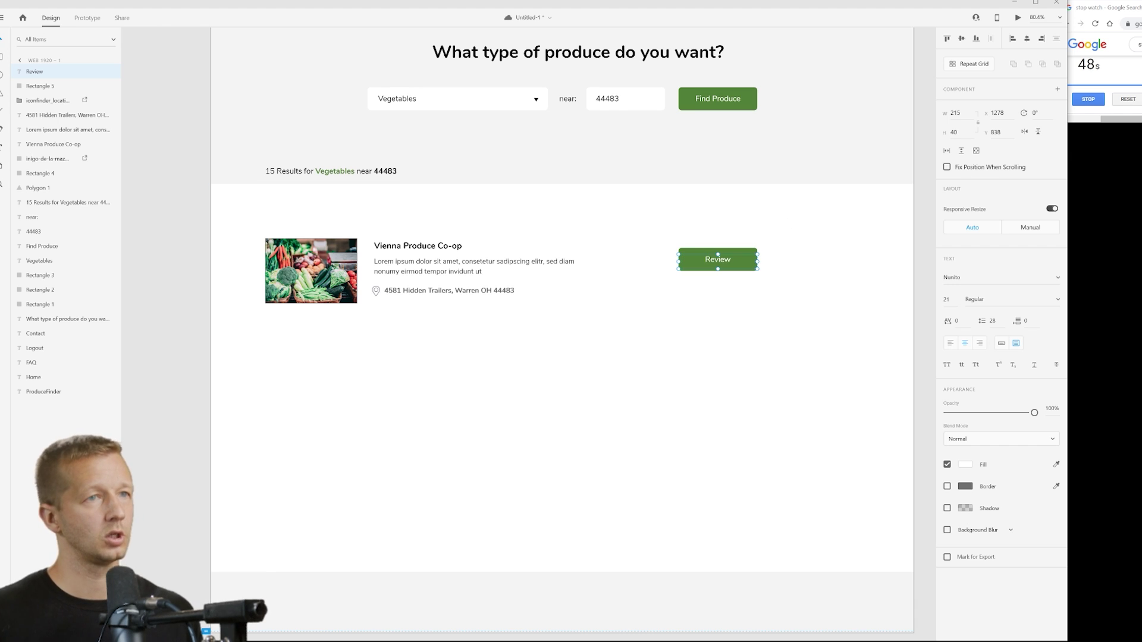
- Move the Review button up near the level of the photo's upper edge and group its rectangle and label
left_click(742, 255)
left_click_drag(742, 255, 732, 250)
left_click(744, 251, "shift")
key("ctrl+g")
key("Escape")
- Turn the whole co-op result row with its Review button into a Repeat Grid extended downward to five rows
left_click_drag(152, 237, 773, 324)
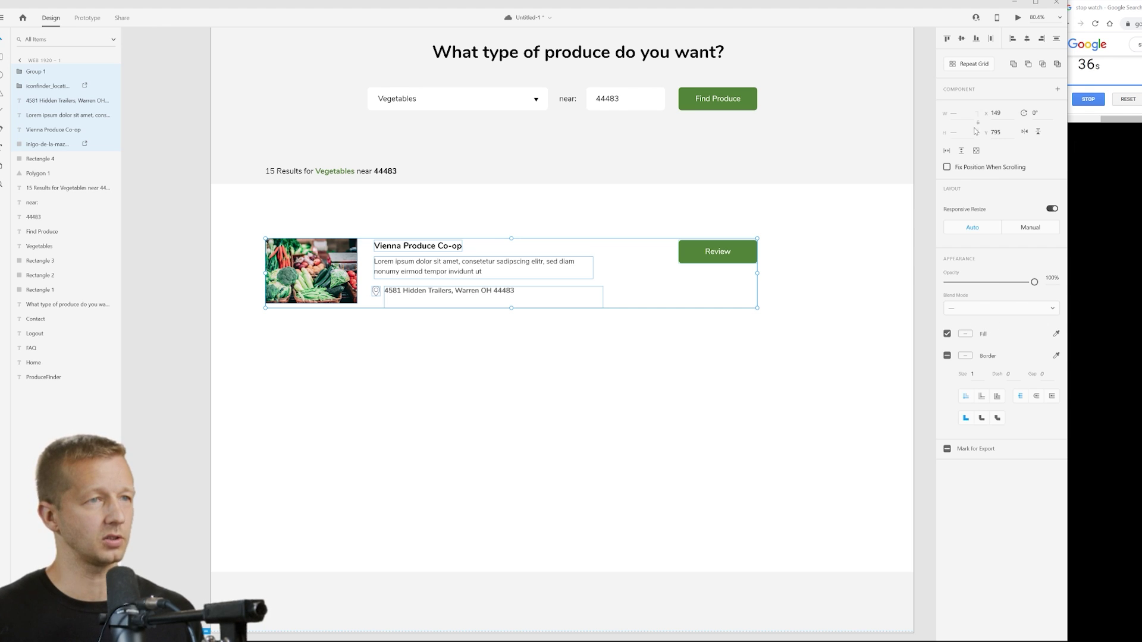
left_click(982, 64)
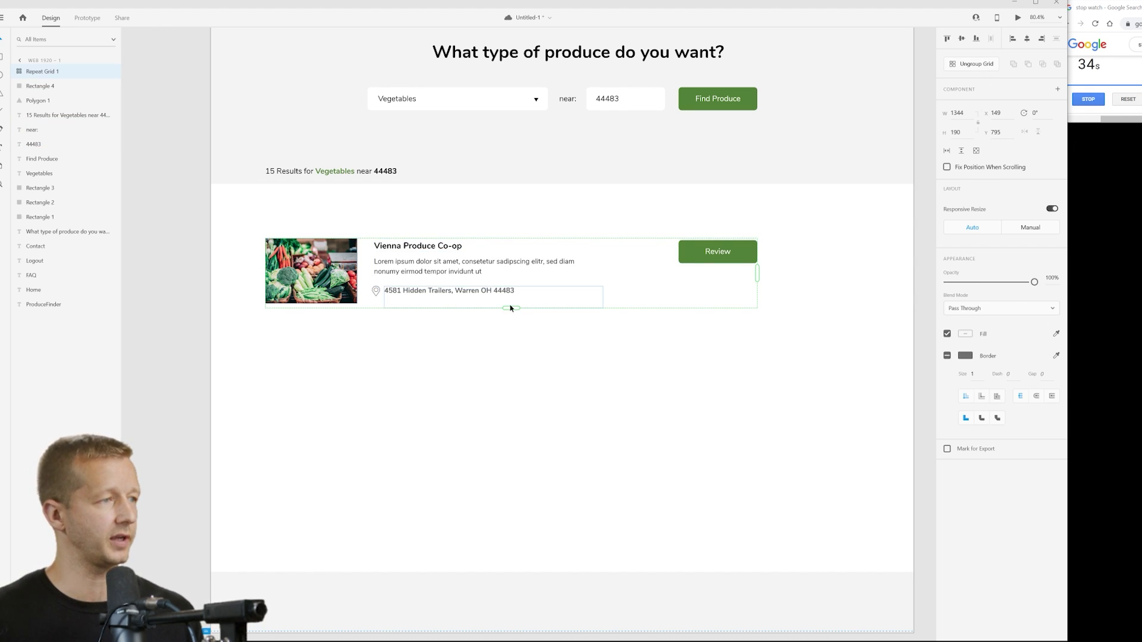
left_click_drag(510, 308, 555, 617)
left_click(237, 280)
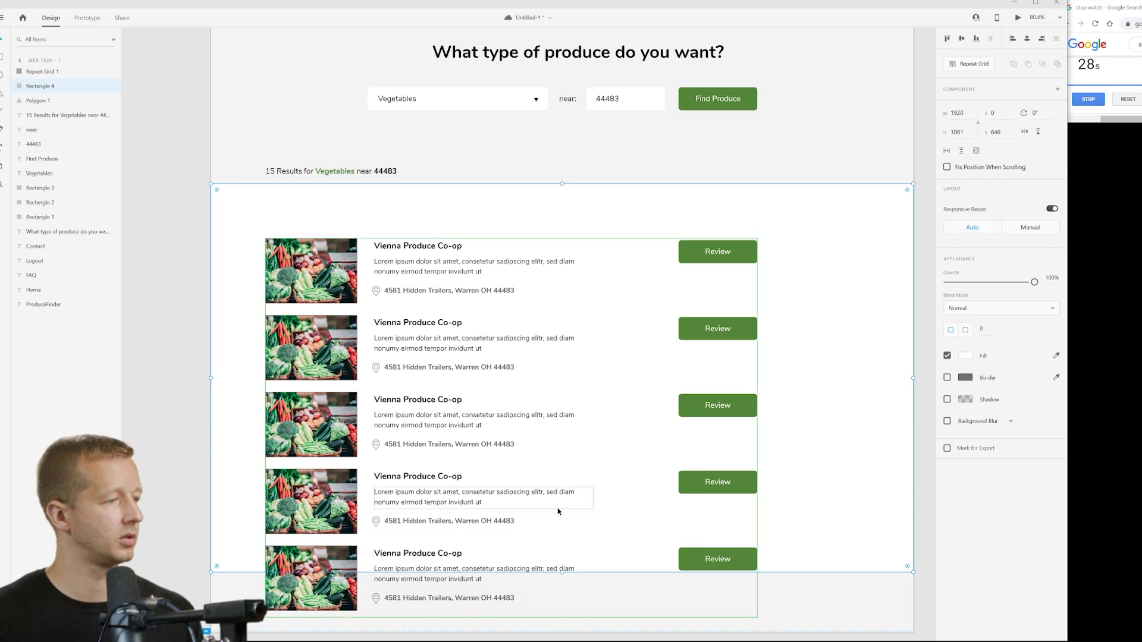
- Extend the artboard to a height of 2144 px and lower its viewport boundary to 2079 px
scroll(595, 505, "down", 3)
scroll(473, 164, "up", 2)
scroll(554, 113, "up", 4)
scroll(555, 113, "right", 1)
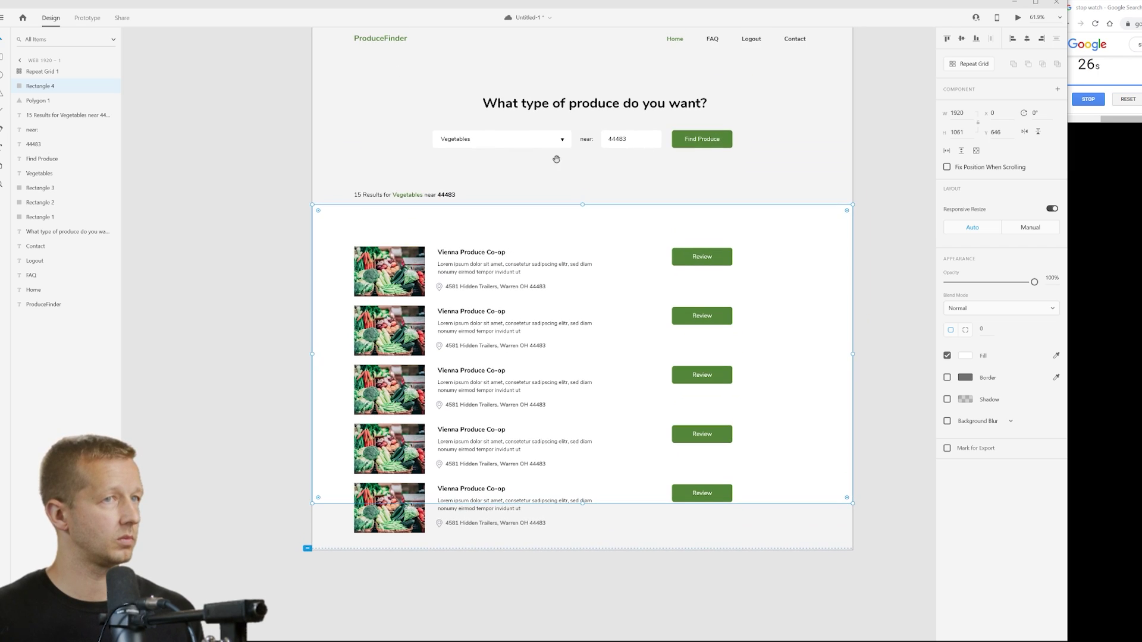
left_click(308, 71)
scroll(608, 466, "down", 2)
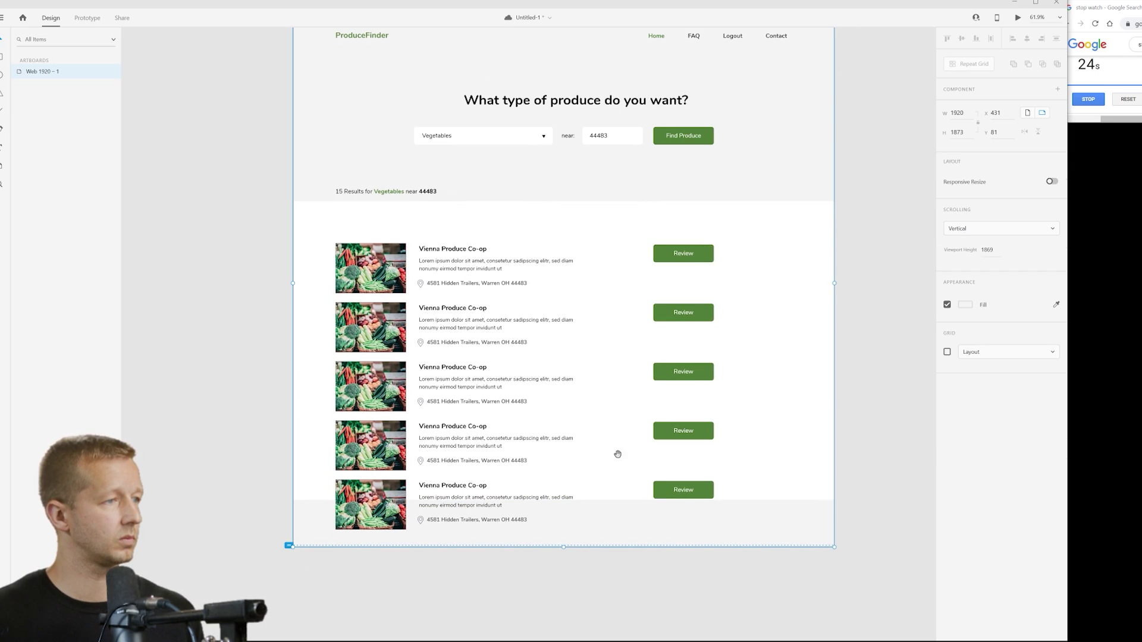
left_click_drag(564, 548, 565, 624)
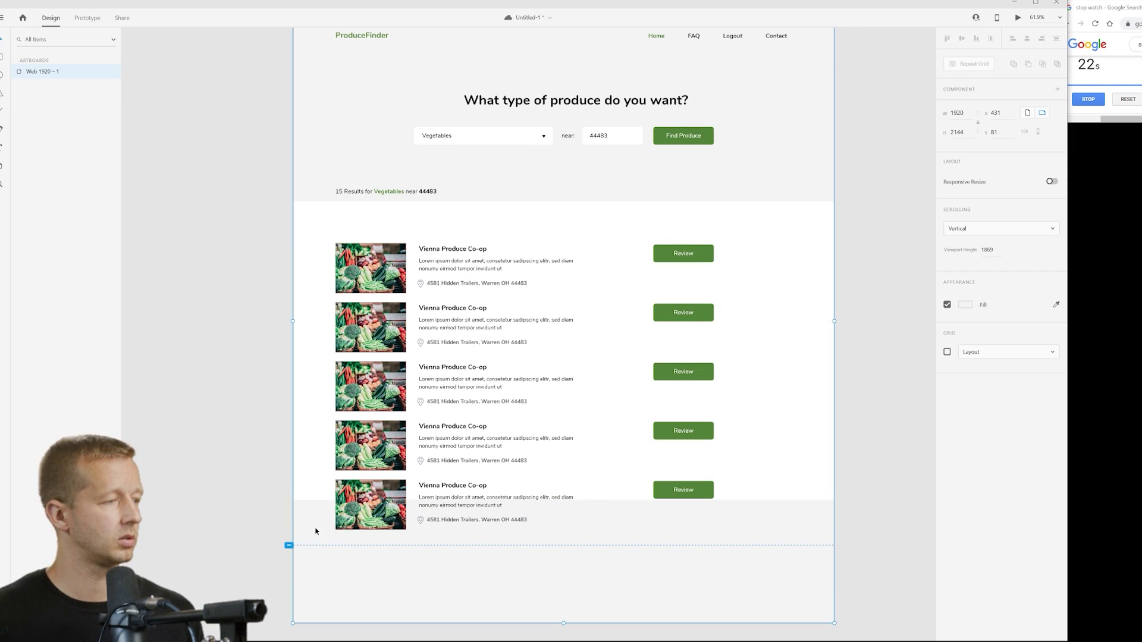
left_click_drag(288, 546, 289, 604)
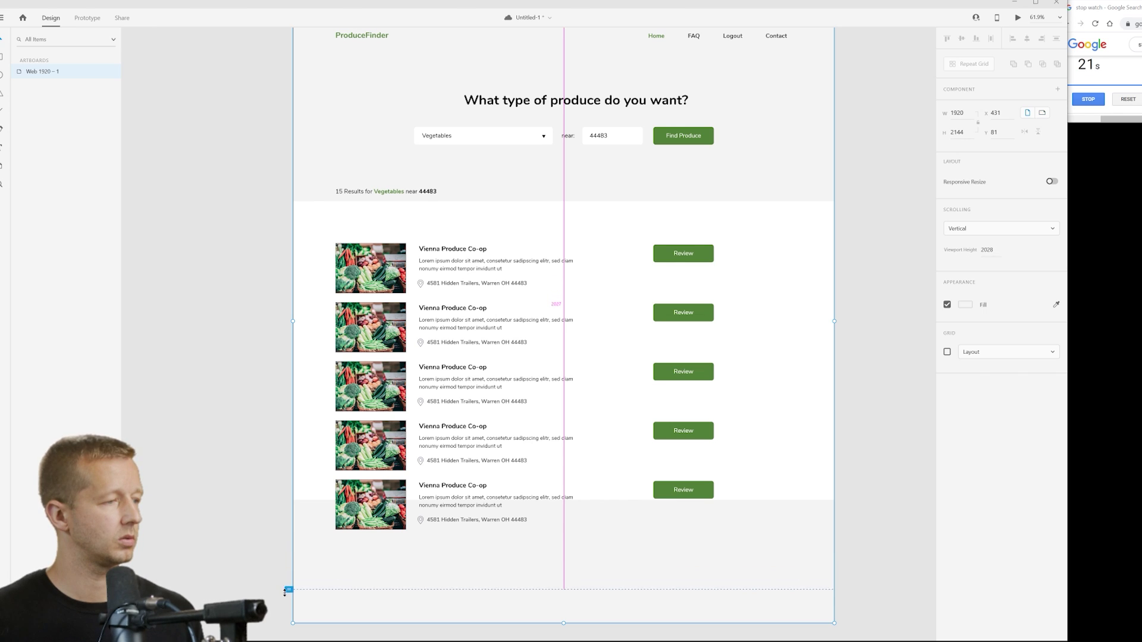
- Stretch the white results background downward to a height of 1285 px so it extends below the fifth row
left_click(306, 498)
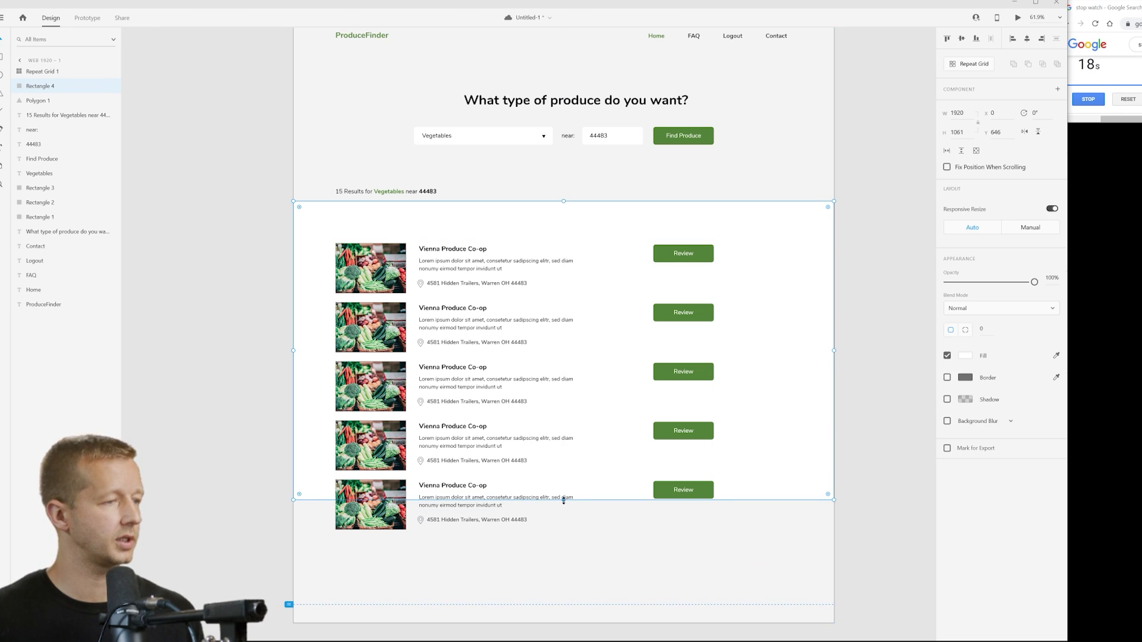
left_click_drag(564, 500, 576, 563)
left_click_drag(861, 319, 837, 330)
left_click(844, 255)
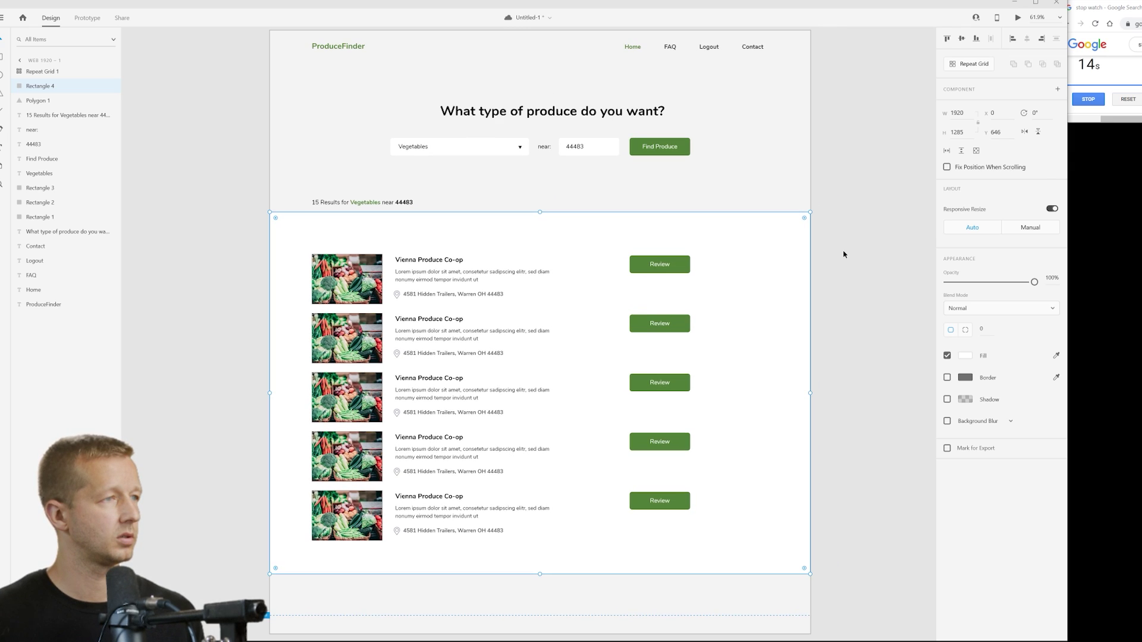
- Shift the five-row results list to the right so it sits more centrally on the page
scroll(238, 196, "down", 2)
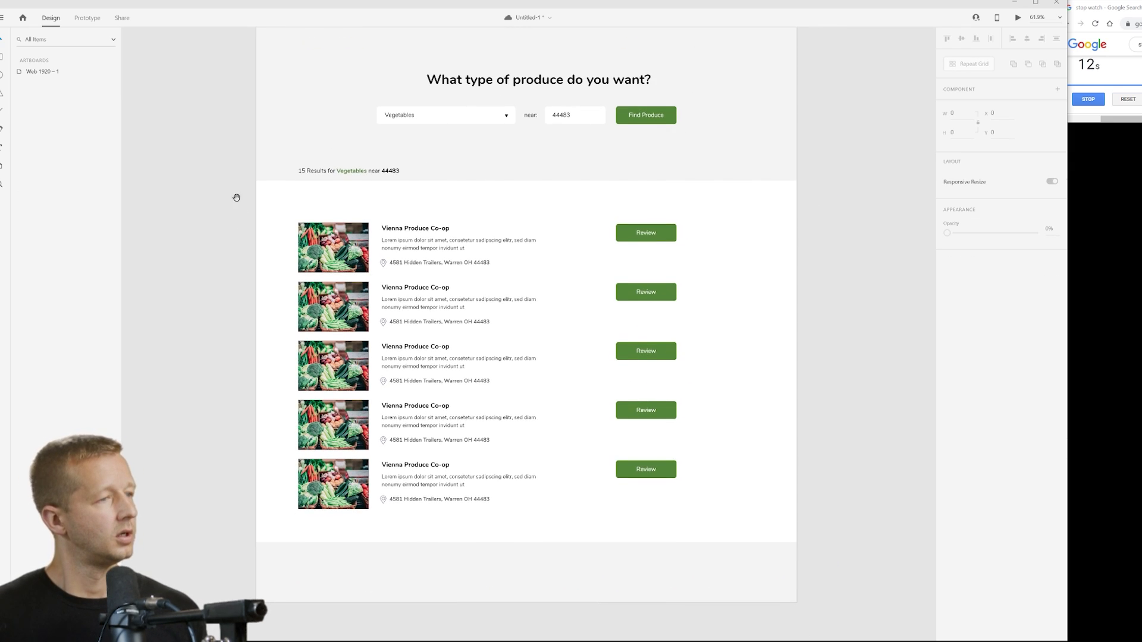
left_click_drag(210, 214, 767, 542)
scroll(720, 312, "up", 3)
scroll(684, 294, "down", 1)
left_click_drag(655, 293, 695, 291)
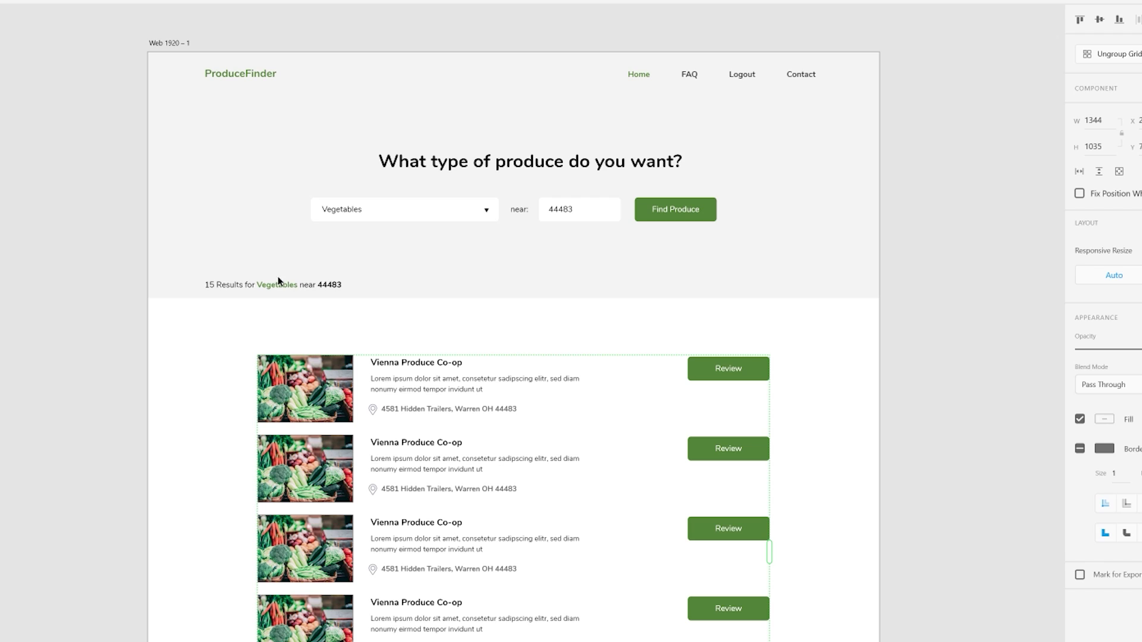
- Move the results summary line and ProduceFinder logo right towards the photos' edge, and the navigation links left to line up with the Review buttons
left_click_drag(279, 282, 325, 287)
left_click_drag(235, 73, 292, 74)
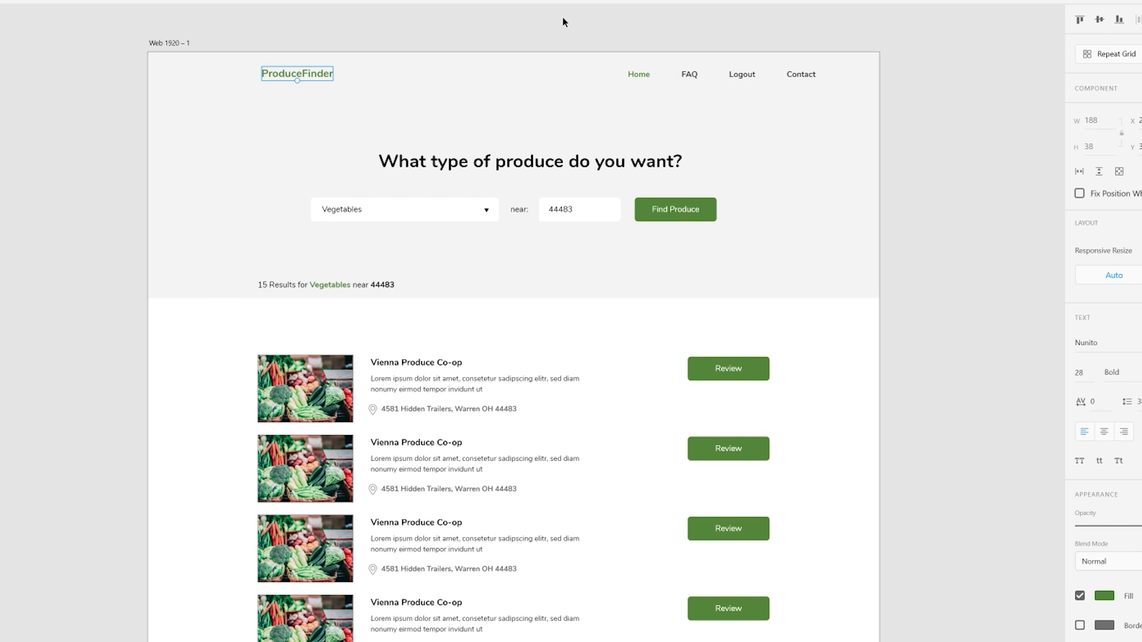
left_click_drag(564, 25, 756, 78)
left_click(959, 172)
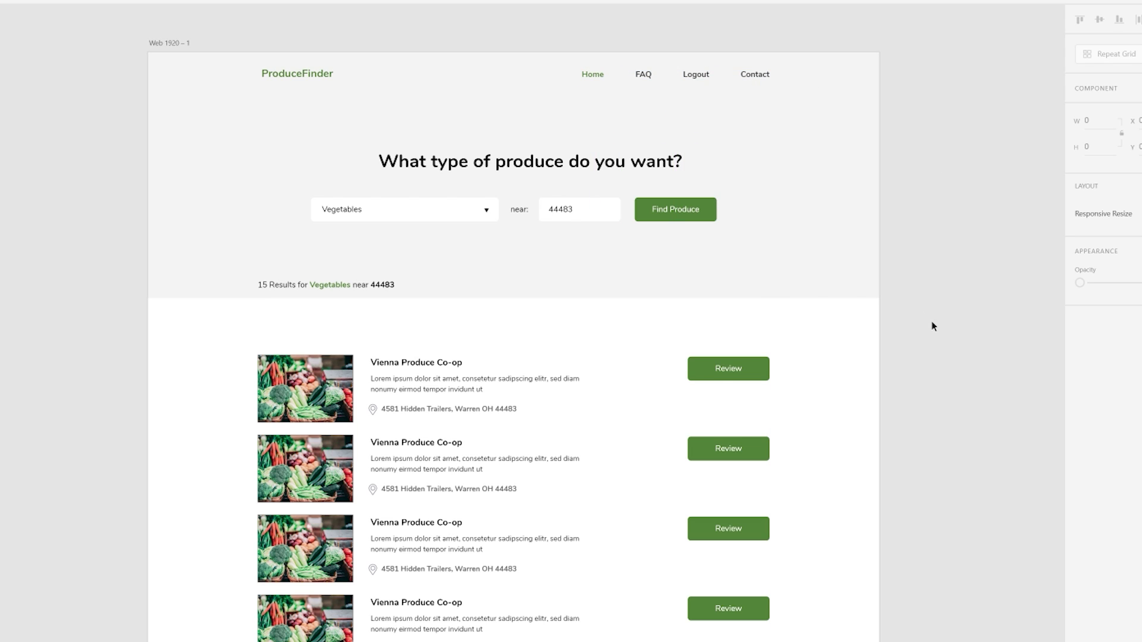
- Examine the finished page from the header to the results list, both close up and as a whole
scroll(922, 339, "down", 3)
scroll(849, 357, "up", 3)
scroll(759, 377, "up", 2)
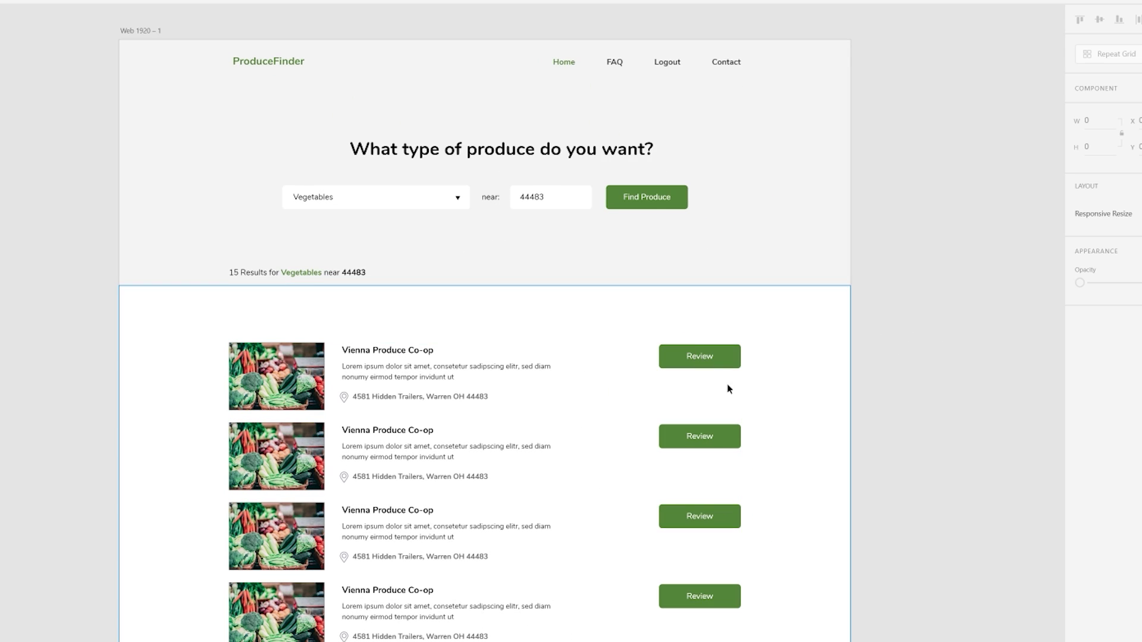
scroll(638, 396, "down", 1)
left_click_drag(638, 396, 649, 382)
left_click(599, 407)
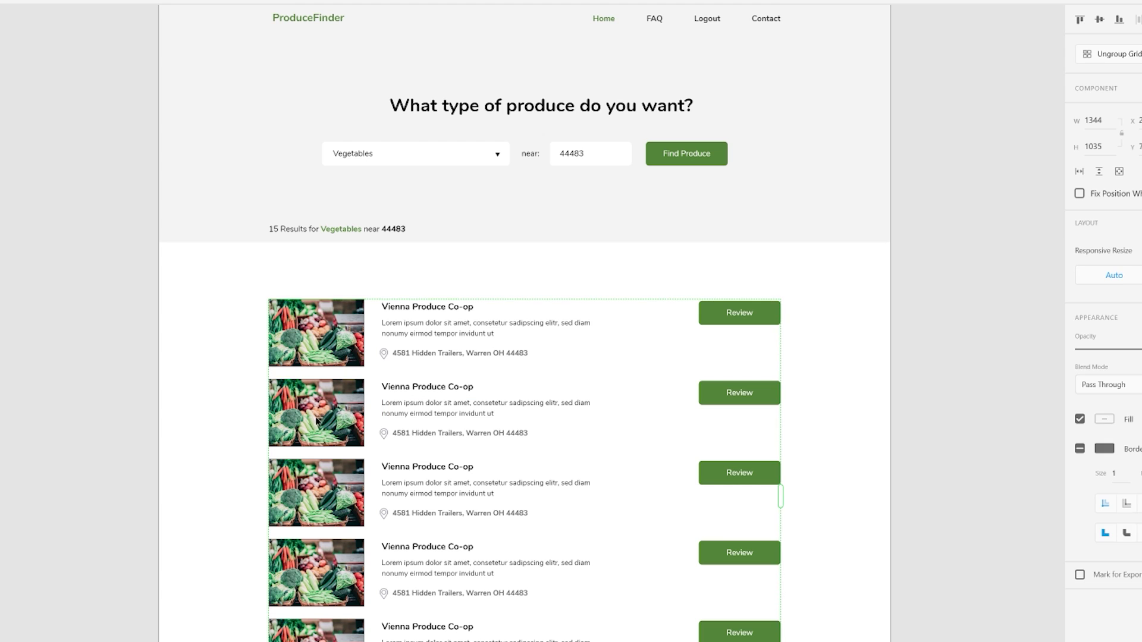
left_click(980, 363)
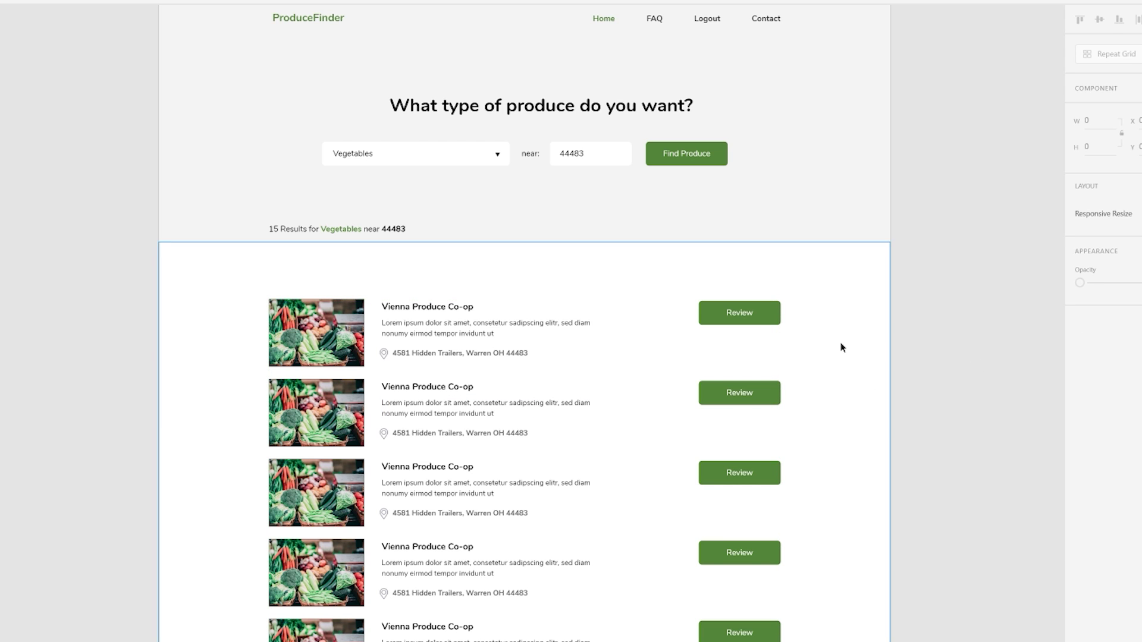
scroll(740, 332, "up", 3)
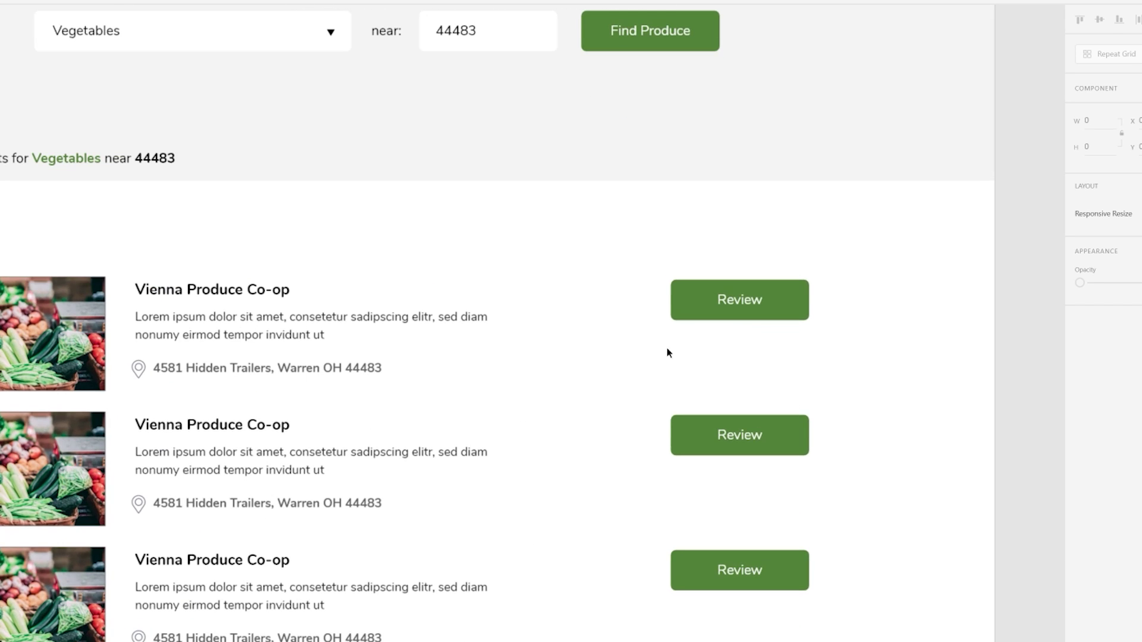
scroll(654, 358, "up", 1)
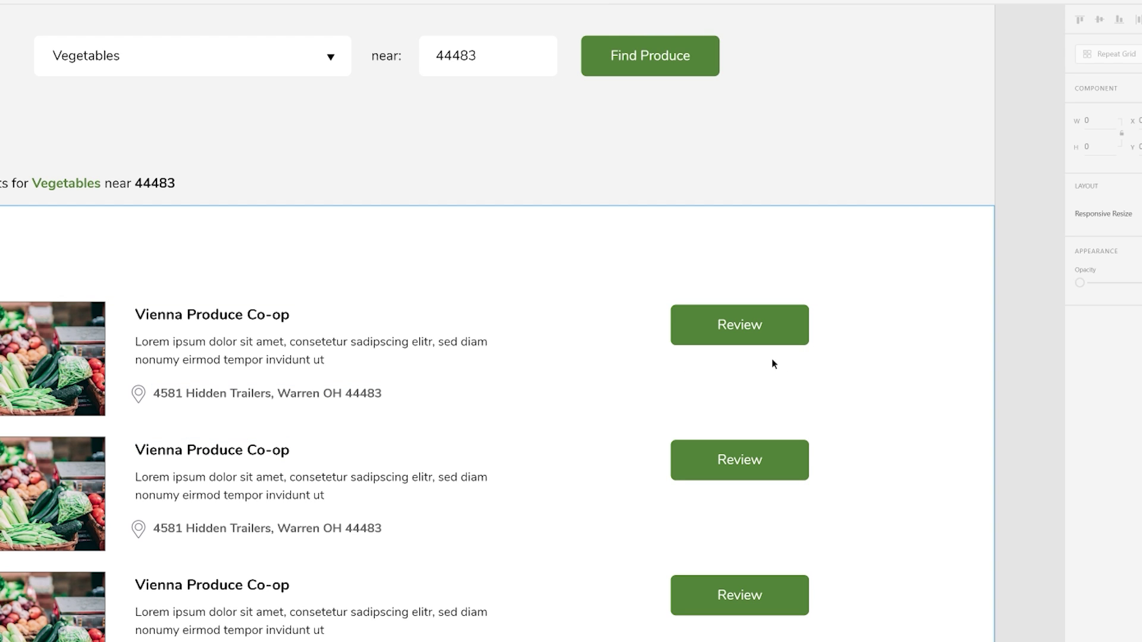
left_click_drag(745, 414, 843, 341)
scroll(851, 365, "down", 2)
scroll(776, 395, "down", 2)
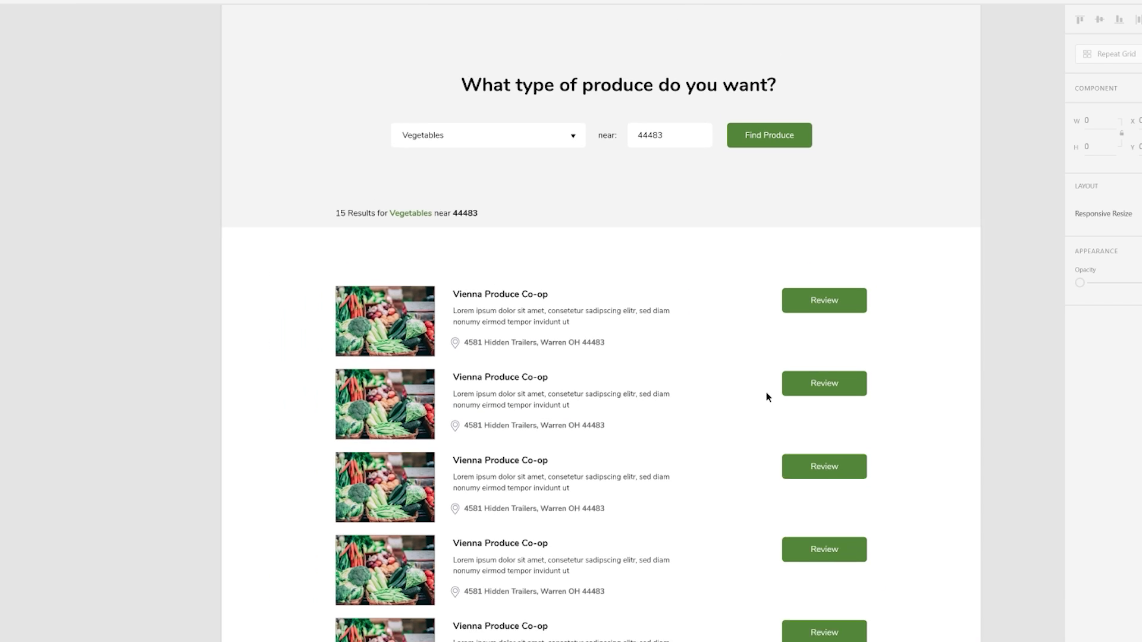
scroll(776, 395, "right", 3)
scroll(749, 382, "up", 2)
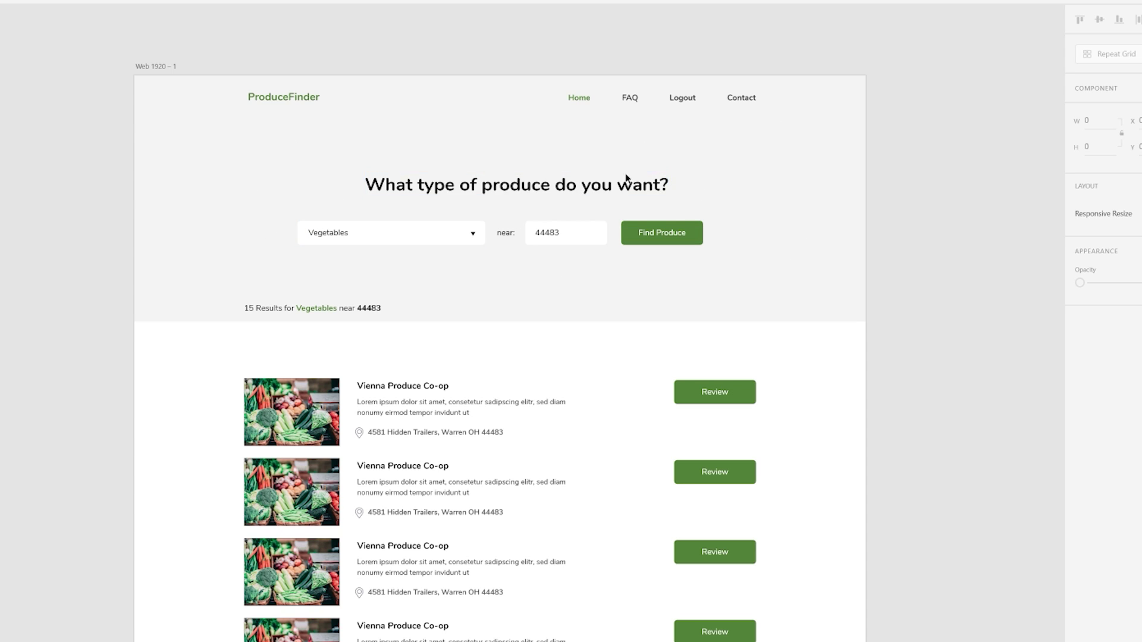
scroll(964, 272, "down", 2)
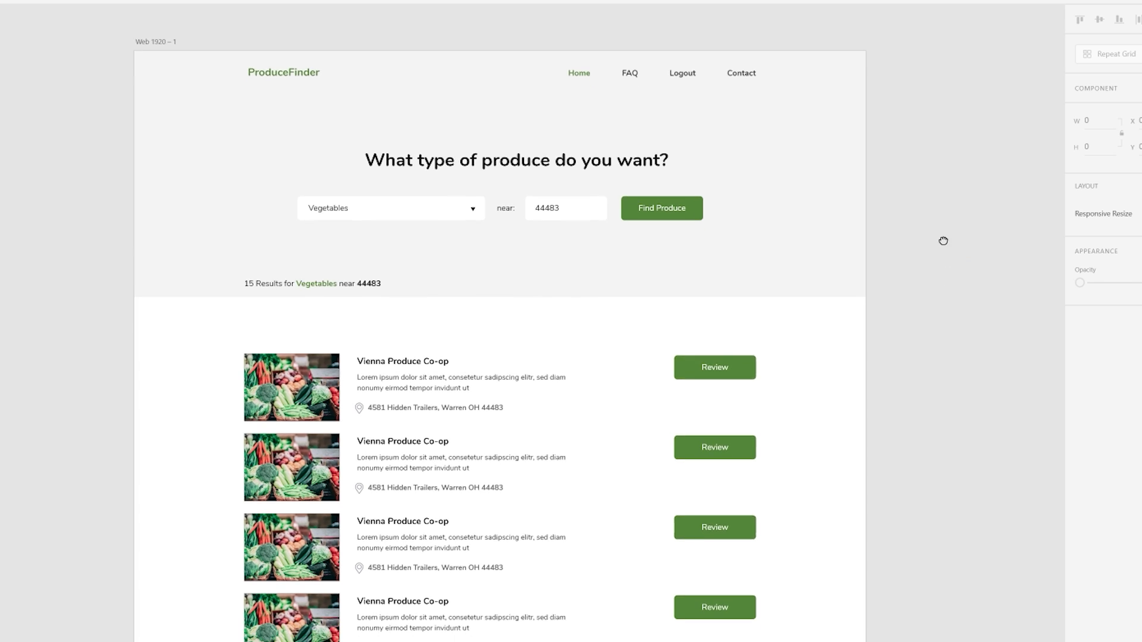
scroll(936, 323, "down", 2, "ctrl")
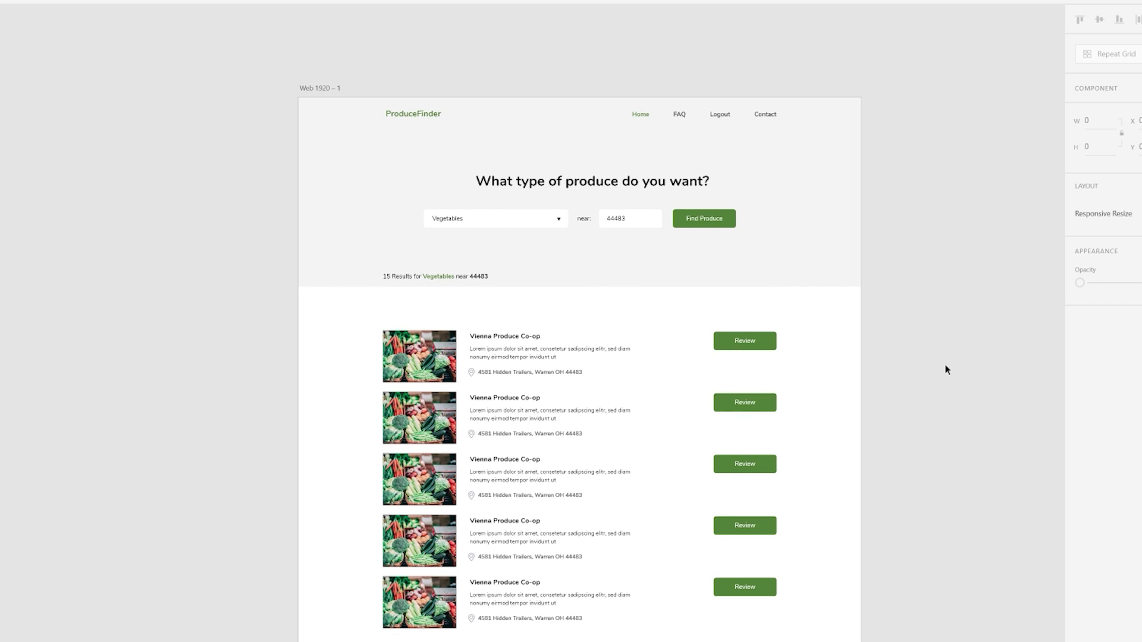